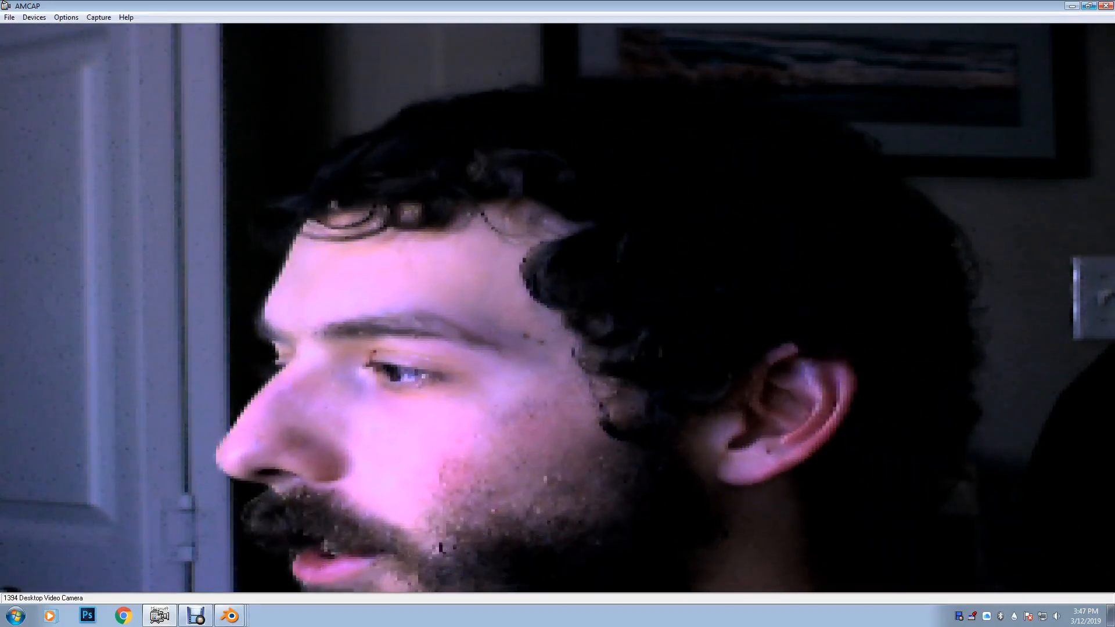
Shrink the camera preview window and show only the first scene layer, containing the high-resolution bull mesh
{"action": "left_click", "coordinate": [1089, 6]}
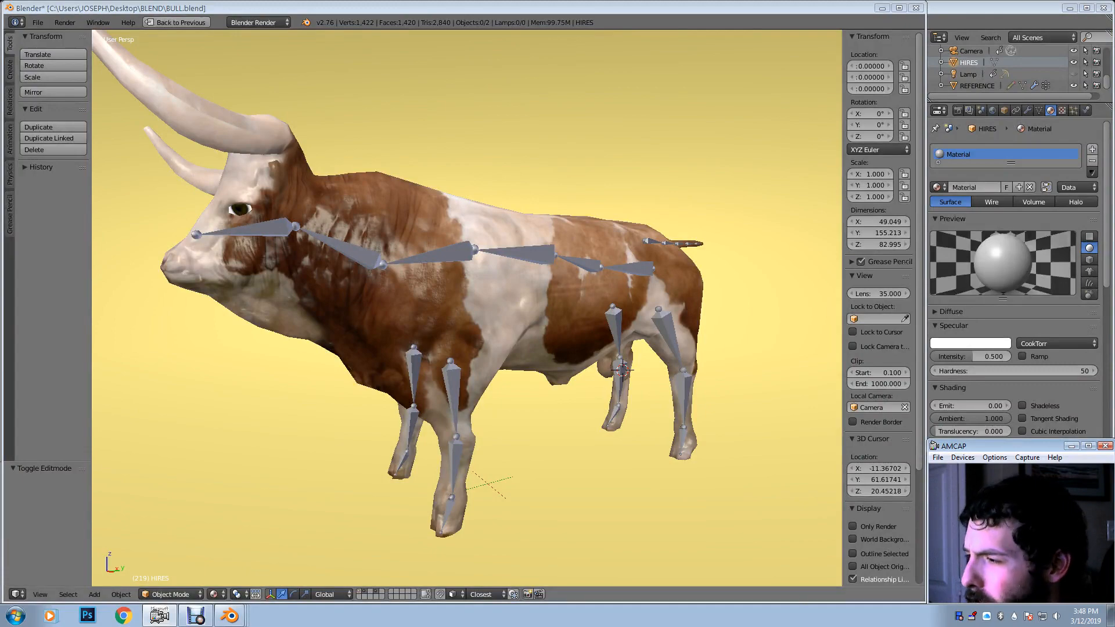
{"action": "middle_click_drag", "start_coordinate": [465, 291], "coordinate": [436, 279]}
{"action": "scroll", "coordinate": [473, 281], "scroll_direction": "up", "scroll_amount": 1}
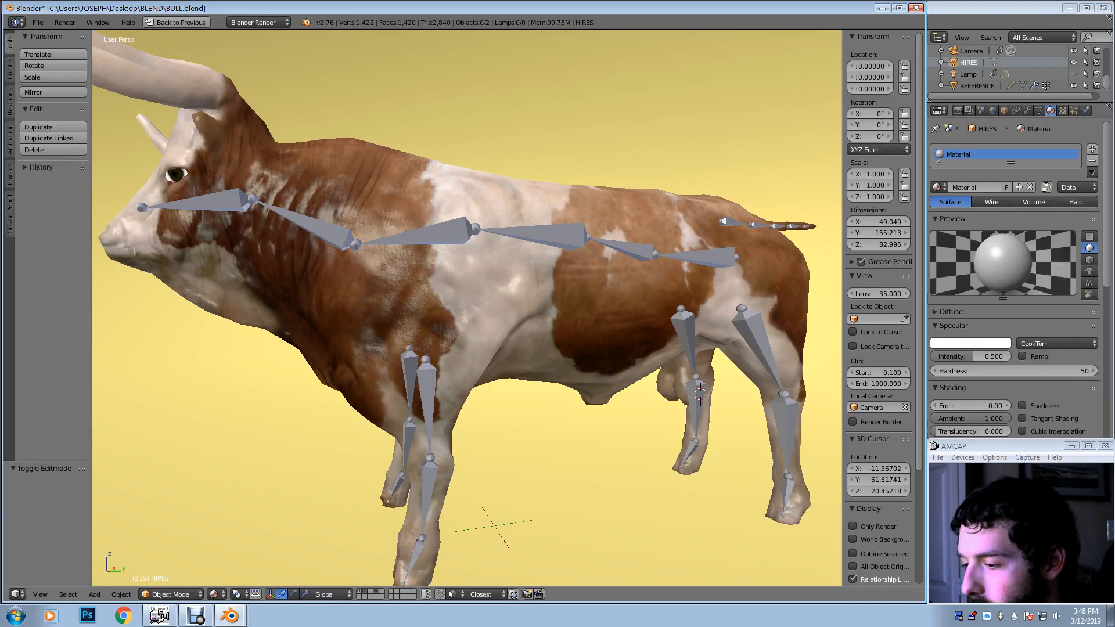
{"action": "key", "text": "1"}
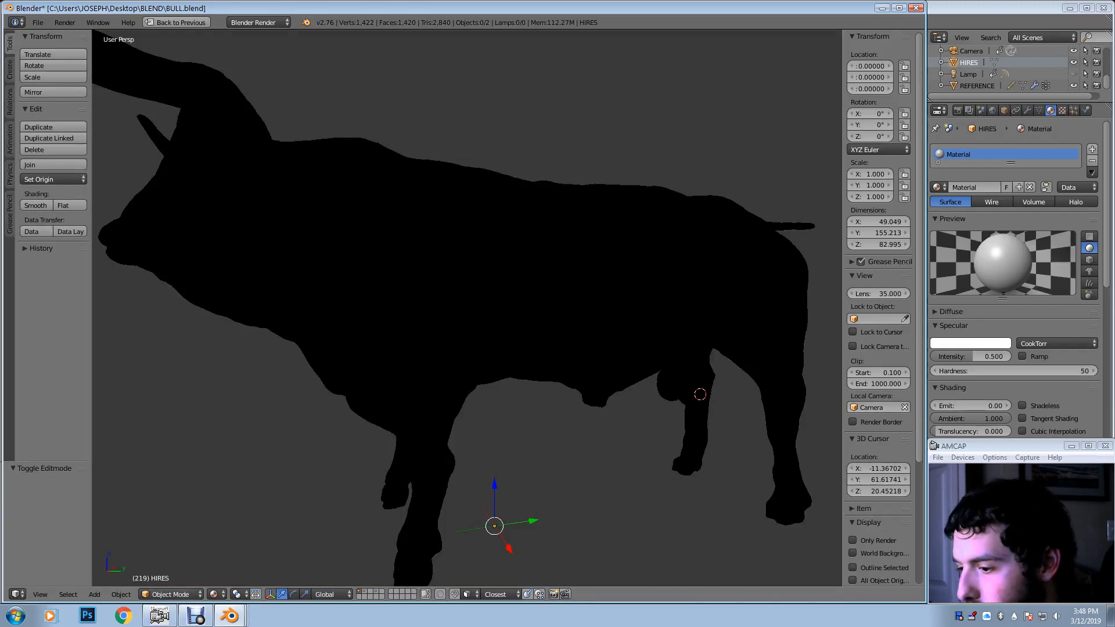
Examine the density of the HIRES bull's wireframe in Edit Mode and return to Object Mode
{"action": "key", "text": "Tab"}
{"action": "key", "text": "Tab"}
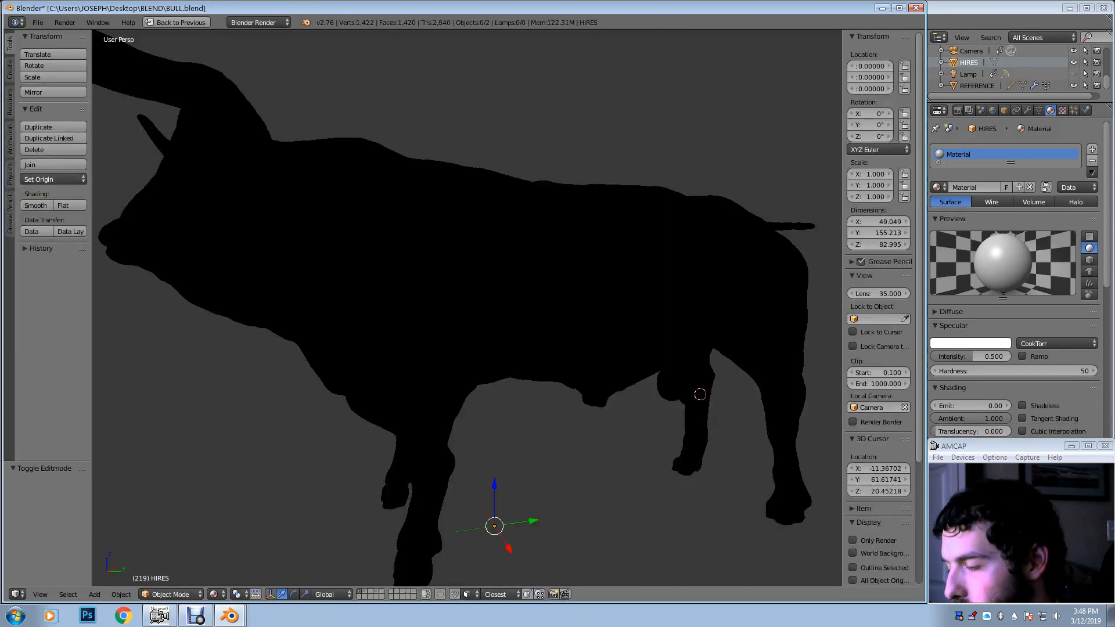
{"action": "key", "text": "Tab"}
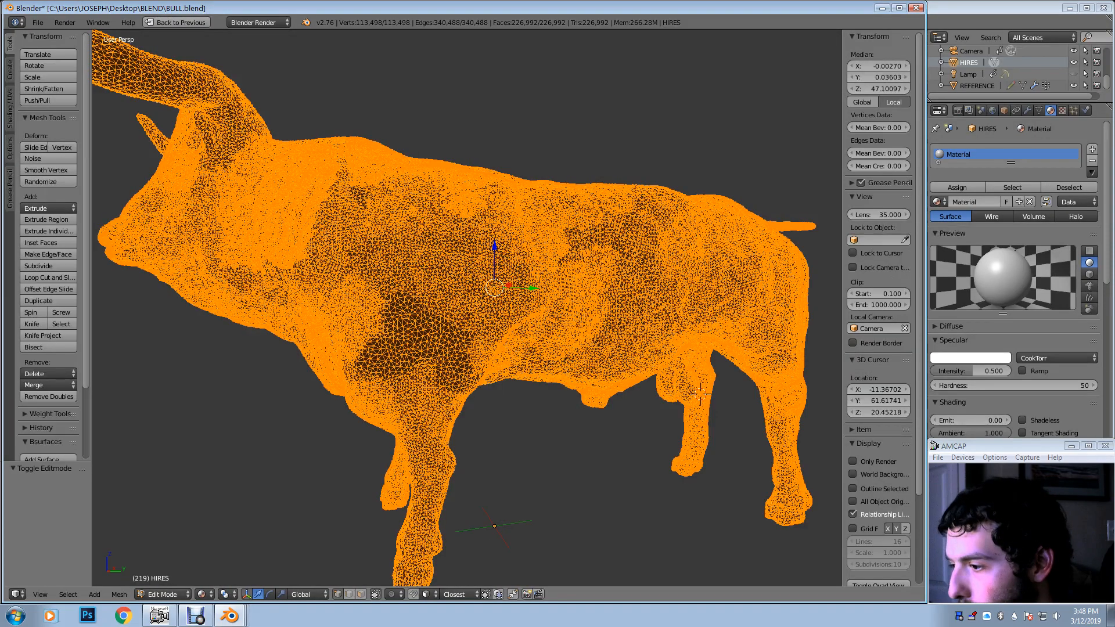
{"action": "scroll", "coordinate": [552, 350], "scroll_direction": "up", "scroll_amount": 3}
{"action": "middle_click_drag", "start_coordinate": [551, 350], "coordinate": [595, 347]}
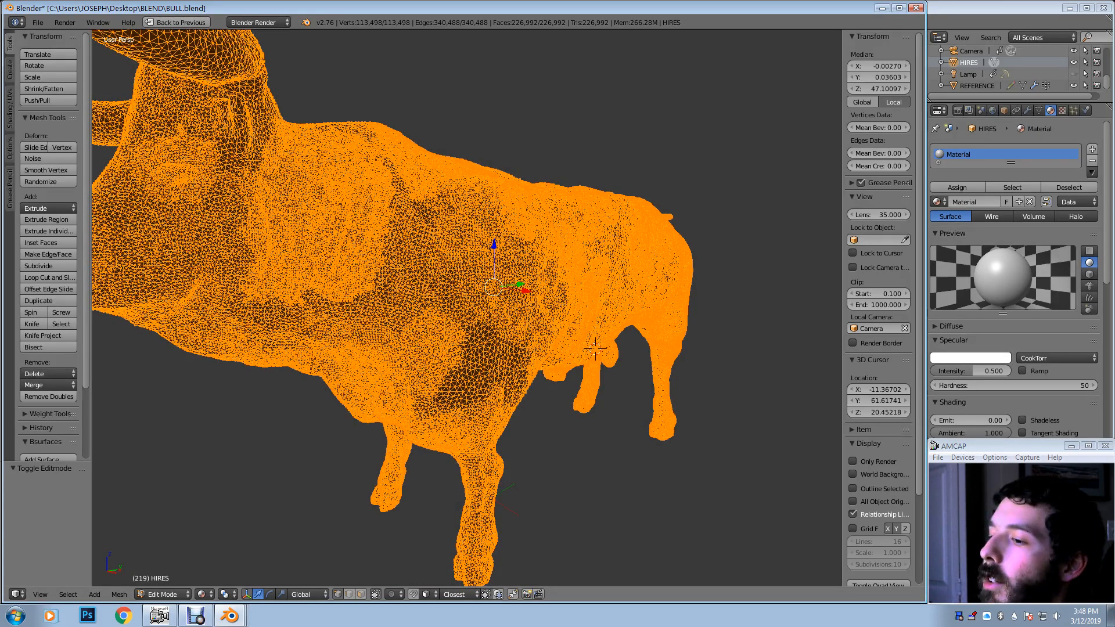
{"action": "left_click", "coordinate": [162, 594]}
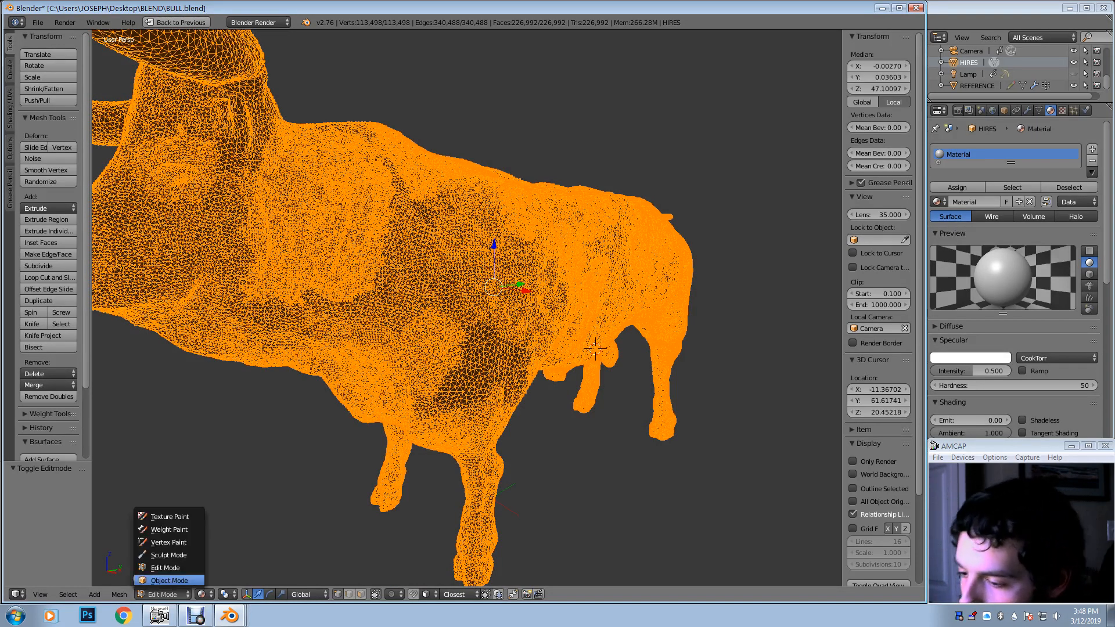
{"action": "left_click", "coordinate": [170, 580]}
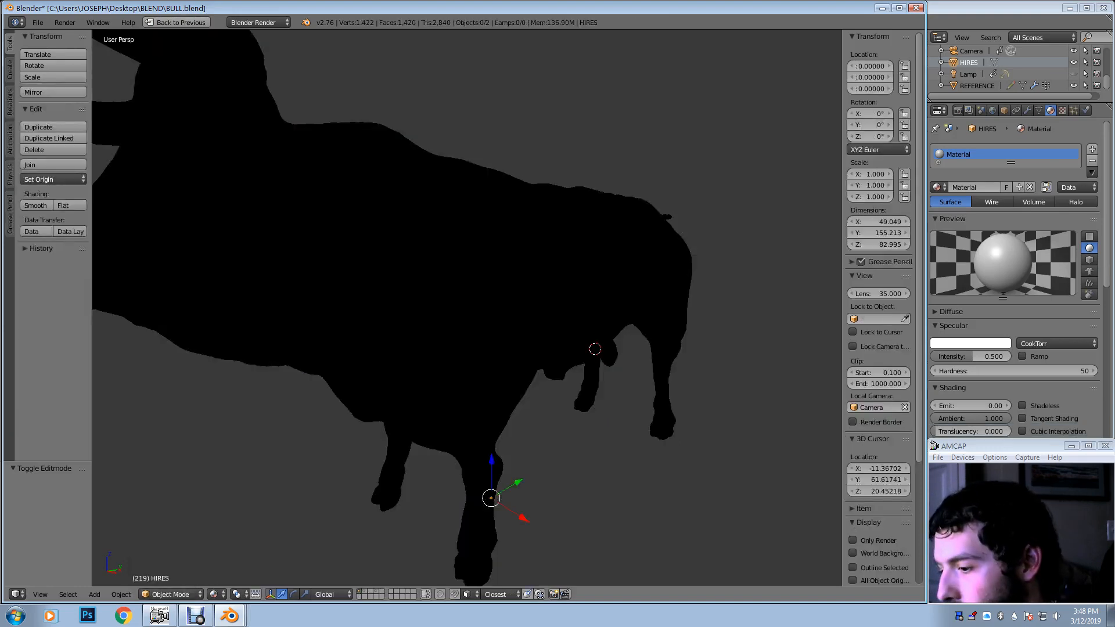
Set the viewport to Solid shading and enable the Matcap option for the bull
{"action": "scroll", "coordinate": [879, 308], "scroll_direction": "down", "scroll_amount": 5}
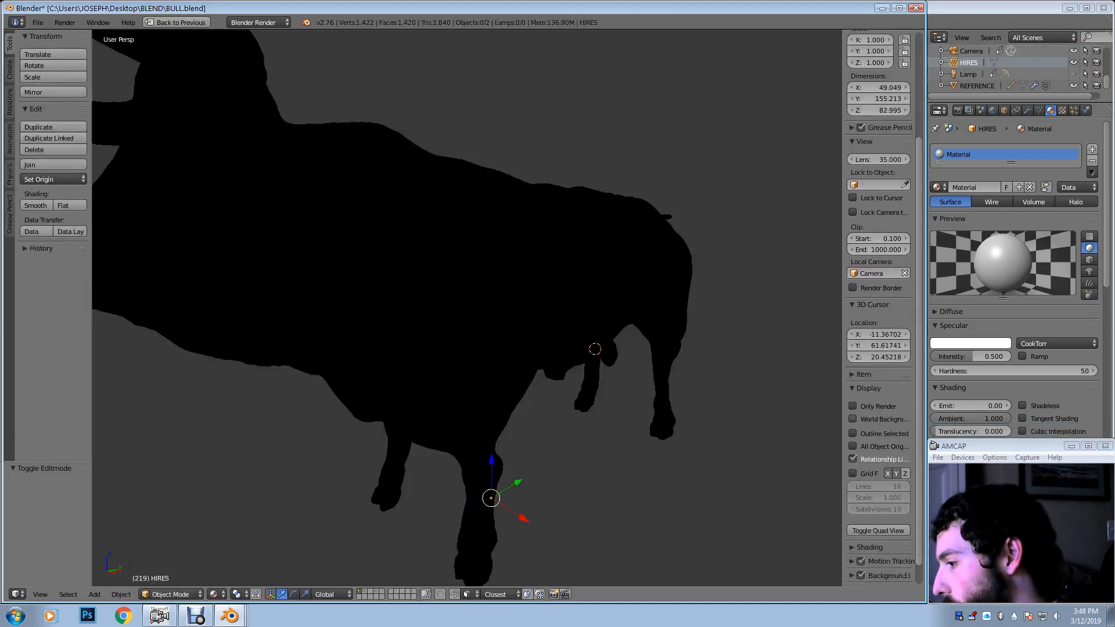
{"action": "left_click", "coordinate": [869, 547]}
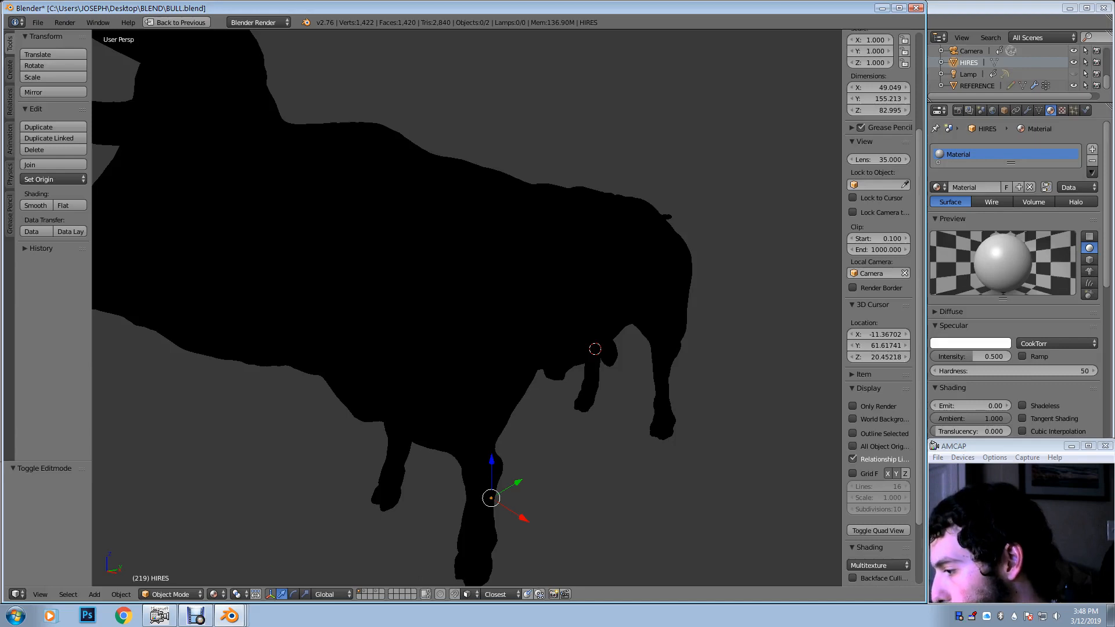
{"action": "scroll", "coordinate": [876, 522], "scroll_direction": "down", "scroll_amount": 3}
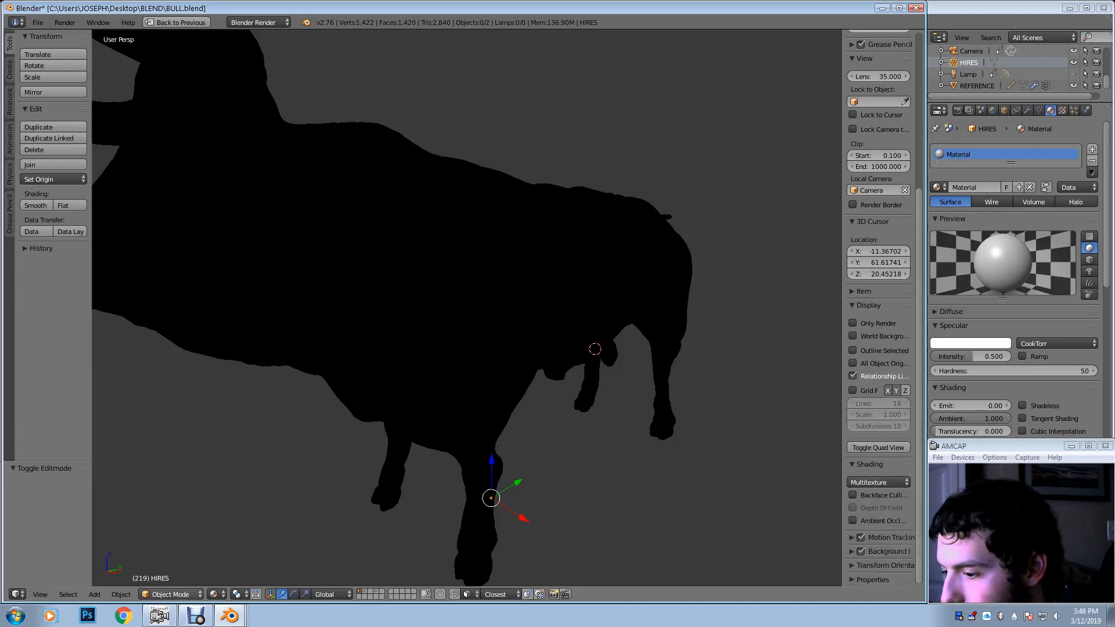
{"action": "left_click", "coordinate": [213, 594]}
{"action": "left_click", "coordinate": [250, 555]}
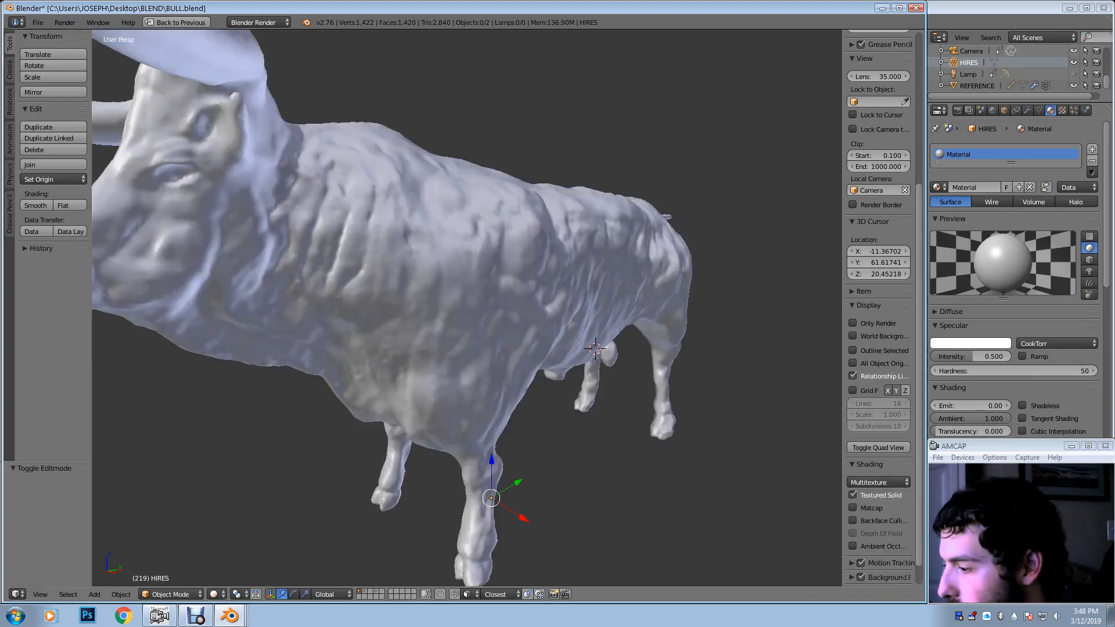
{"action": "left_click", "coordinate": [853, 508]}
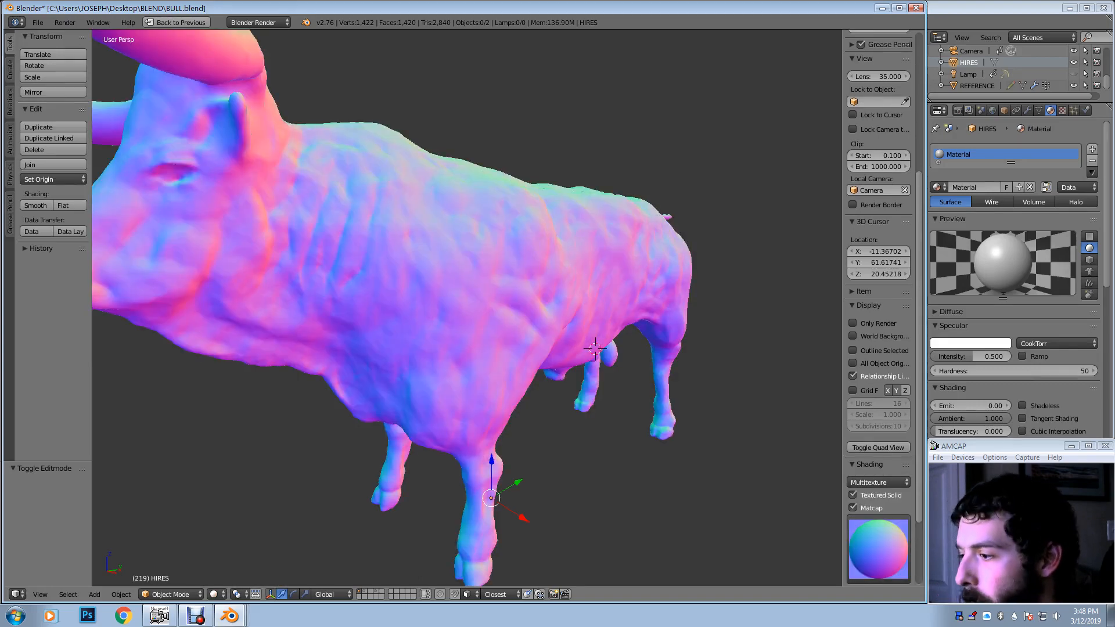
{"action": "middle_click_drag", "start_coordinate": [595, 348], "coordinate": [620, 384]}
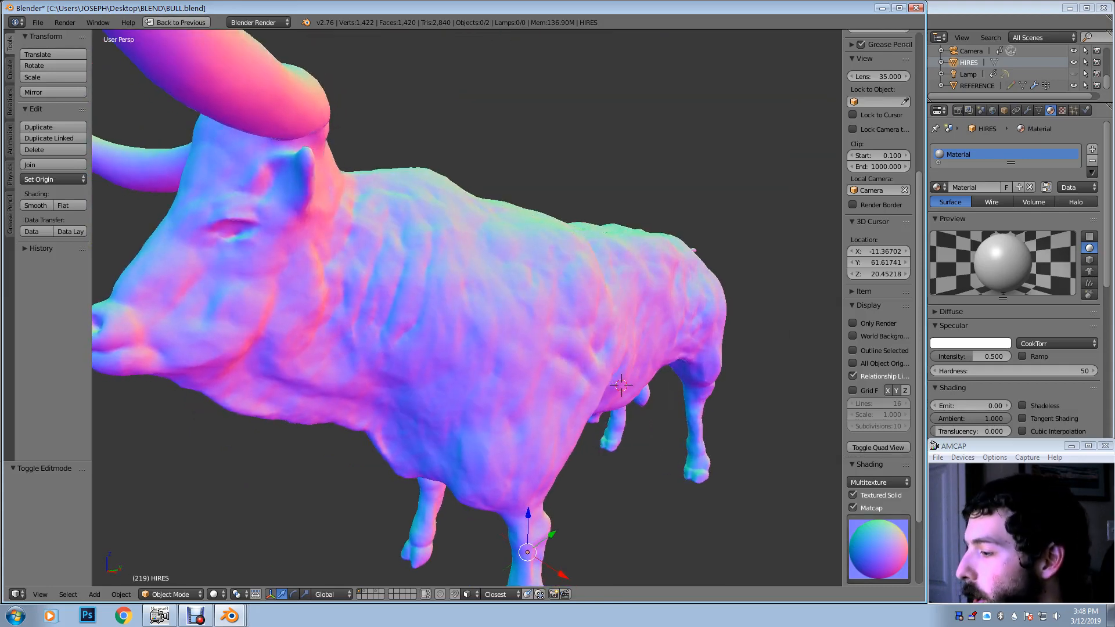
Try the orange-red, crimson, glossy blue and rainbow normal matcaps on the bull
{"action": "left_click", "coordinate": [878, 548]}
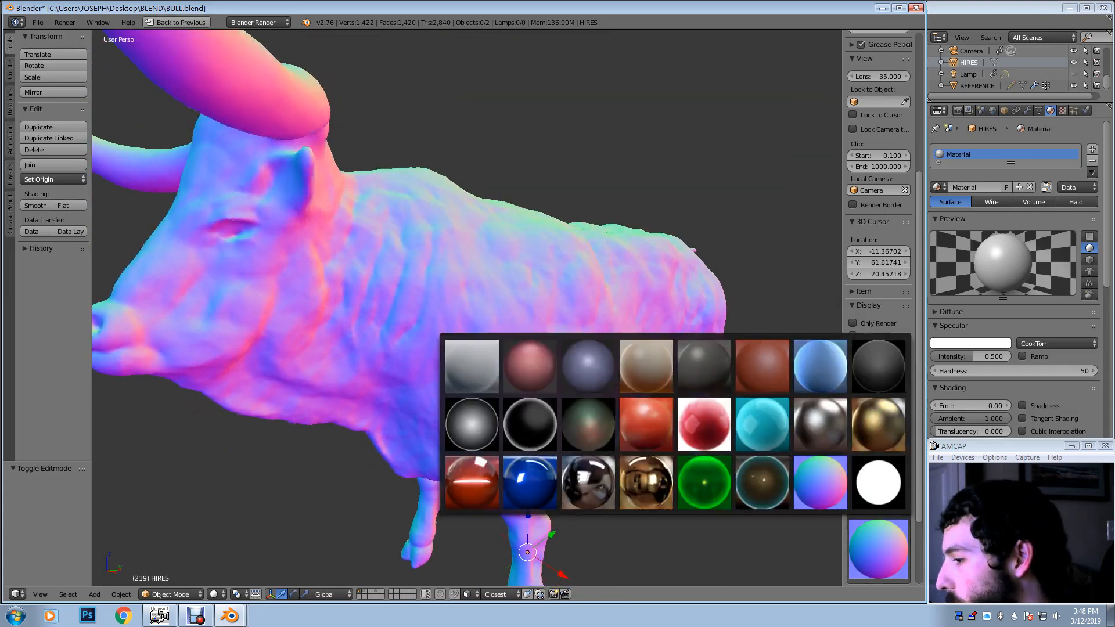
{"action": "left_click", "coordinate": [646, 424]}
{"action": "middle_click_drag", "start_coordinate": [646, 423], "coordinate": [549, 380]}
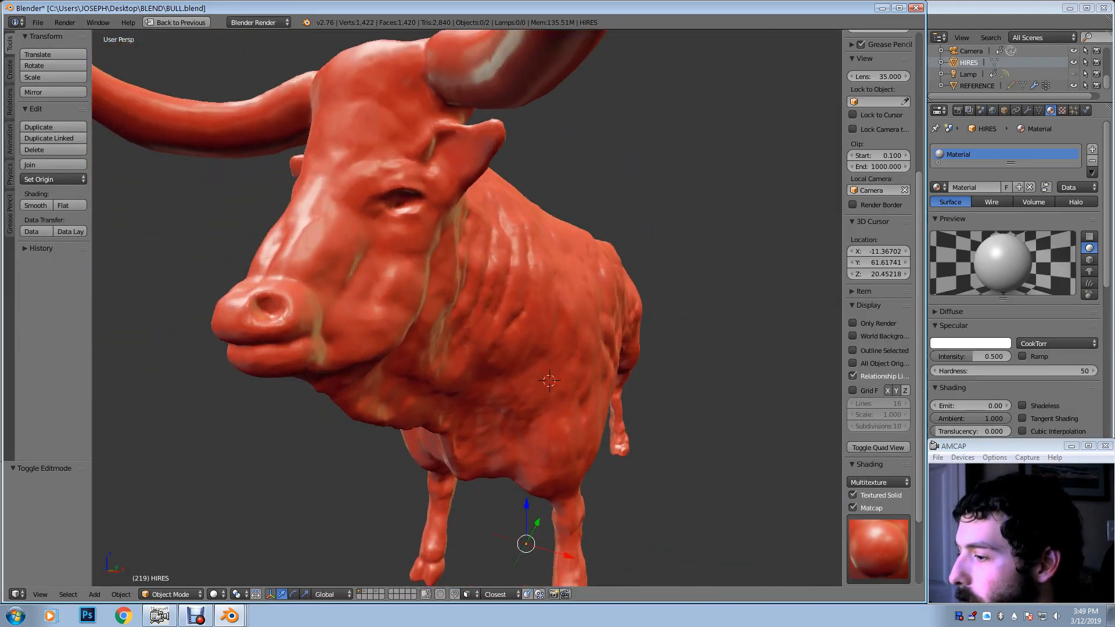
{"action": "left_click", "coordinate": [878, 548]}
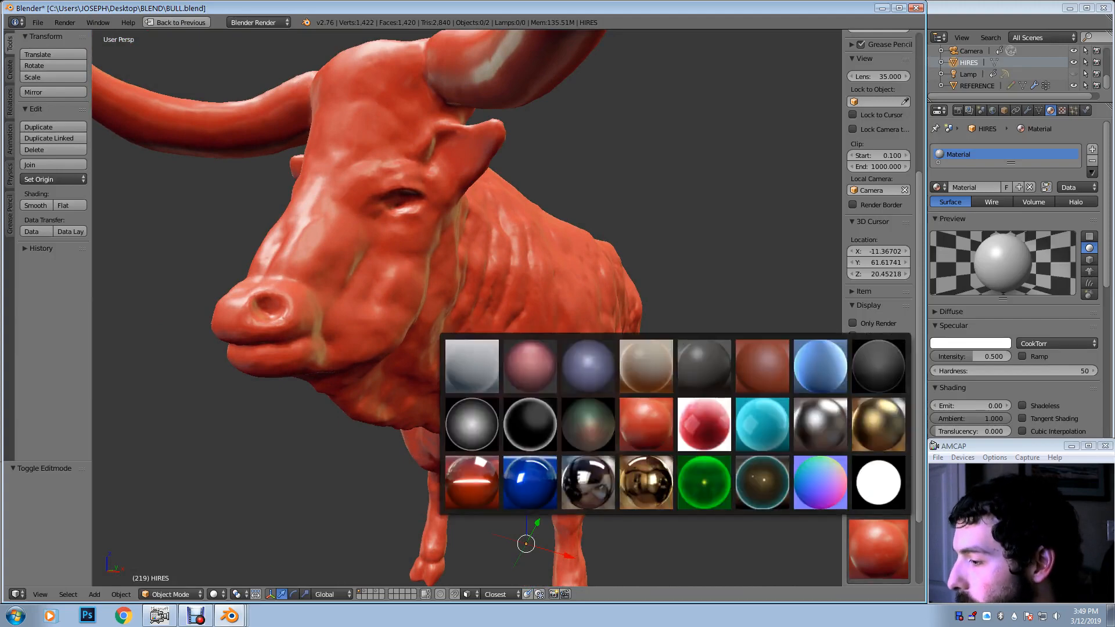
{"action": "left_click", "coordinate": [703, 423]}
{"action": "middle_click_drag", "start_coordinate": [668, 406], "coordinate": [749, 402]}
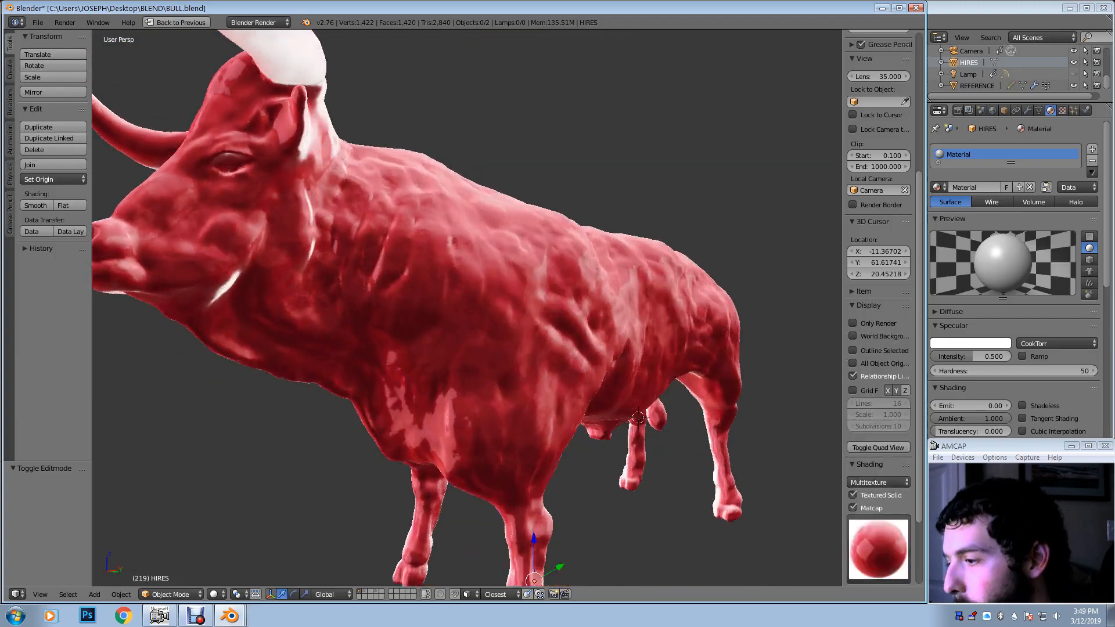
{"action": "middle_click_drag", "start_coordinate": [637, 417], "coordinate": [673, 419]}
{"action": "left_click", "coordinate": [877, 549]}
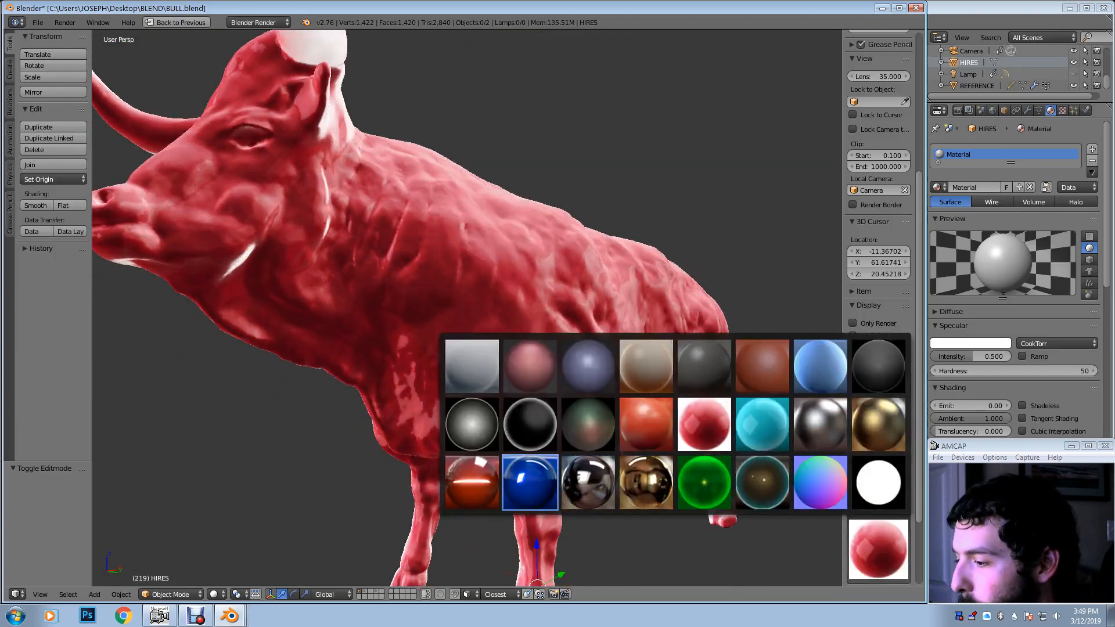
{"action": "left_click", "coordinate": [529, 482]}
{"action": "mouse_move", "coordinate": [575, 429]}
{"action": "middle_mouse_down"}
{"action": "mouse_move", "coordinate": [597, 411]}
{"action": "mouse_move", "coordinate": [644, 415]}
{"action": "mouse_move", "coordinate": [607, 447]}
{"action": "mouse_move", "coordinate": [613, 424]}
{"action": "mouse_move", "coordinate": [522, 427]}
{"action": "mouse_move", "coordinate": [540, 427]}
{"action": "middle_mouse_up"}
{"action": "left_click", "coordinate": [878, 549]}
{"action": "left_click", "coordinate": [820, 482]}
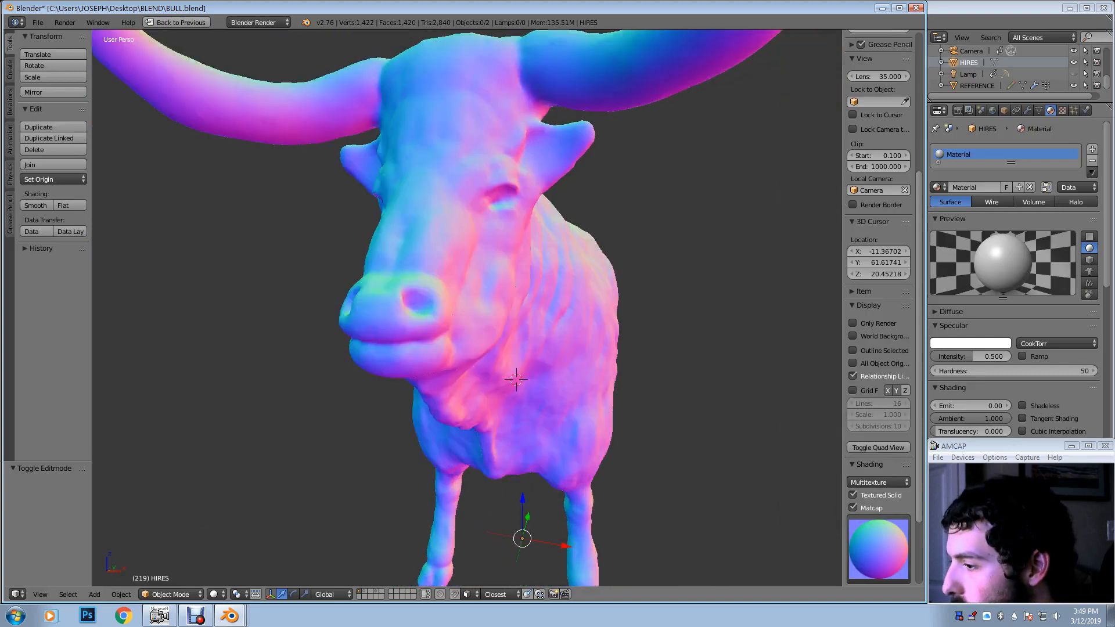
Apply the gold metallic matcap to the bull and inspect its sculpted surface detail up close and from the side
{"action": "left_click", "coordinate": [878, 548]}
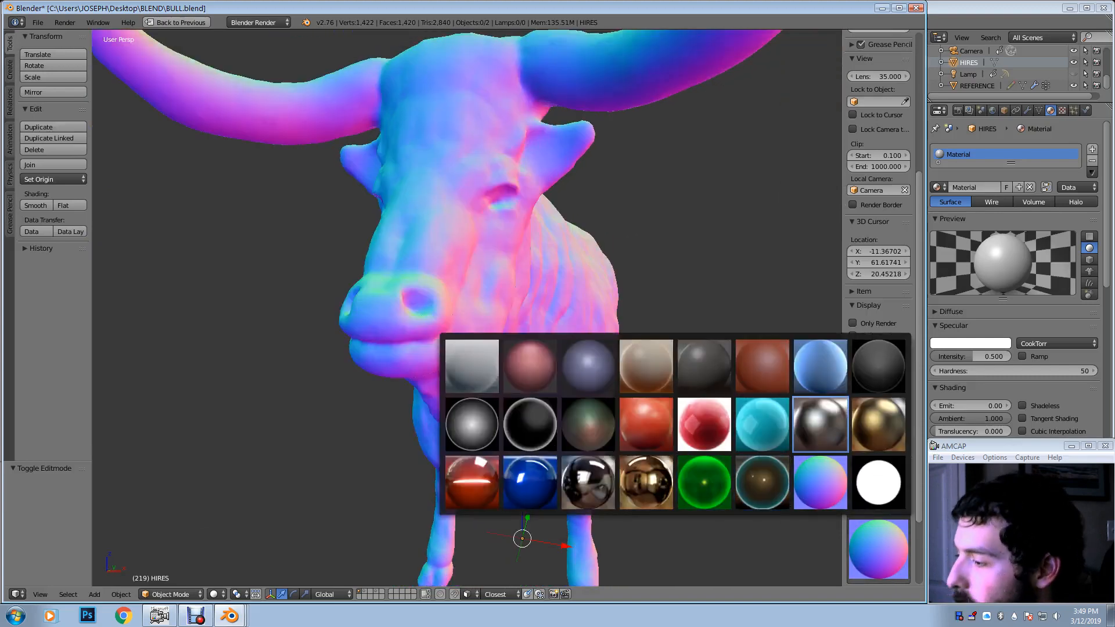
{"action": "left_click", "coordinate": [877, 424]}
{"action": "middle_click_drag", "start_coordinate": [696, 423], "coordinate": [493, 366]}
{"action": "scroll", "coordinate": [325, 342], "scroll_direction": "up", "scroll_amount": 2}
{"action": "scroll", "coordinate": [375, 360], "scroll_direction": "down", "scroll_amount": 4}
{"action": "scroll", "coordinate": [374, 360], "scroll_direction": "up", "scroll_amount": 4}
{"action": "scroll", "coordinate": [386, 320], "scroll_direction": "up", "scroll_amount": 3}
{"action": "scroll", "coordinate": [456, 390], "scroll_direction": "down", "scroll_amount": 6}
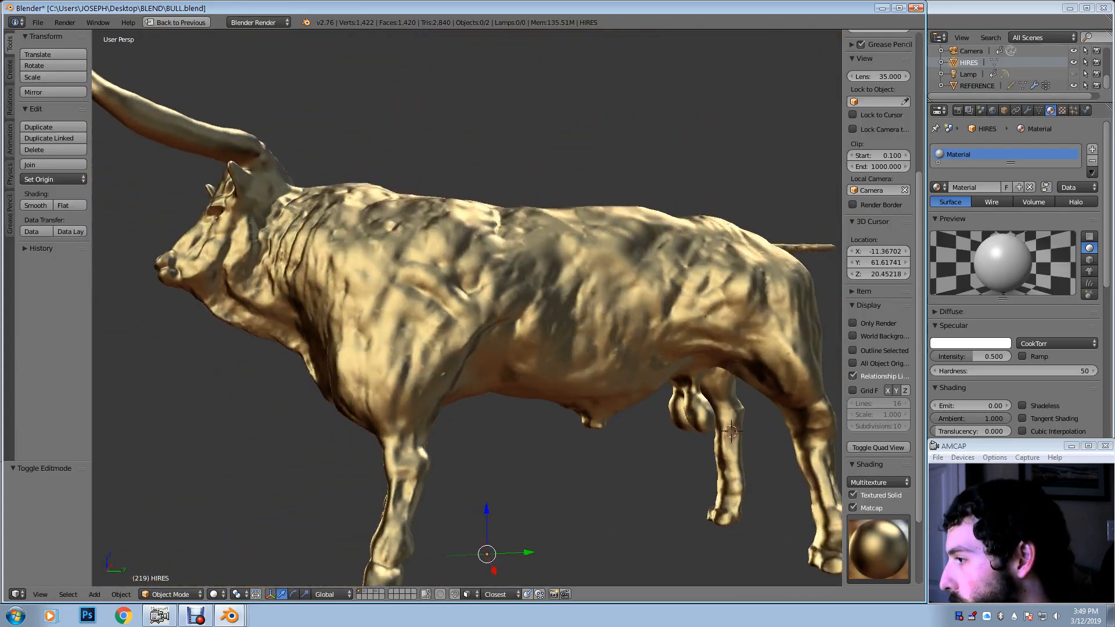
Close the separate 3D view window, maximize the image editor and fit the BODY_ALBEDO texture to the view
{"action": "left_click", "coordinate": [916, 9]}
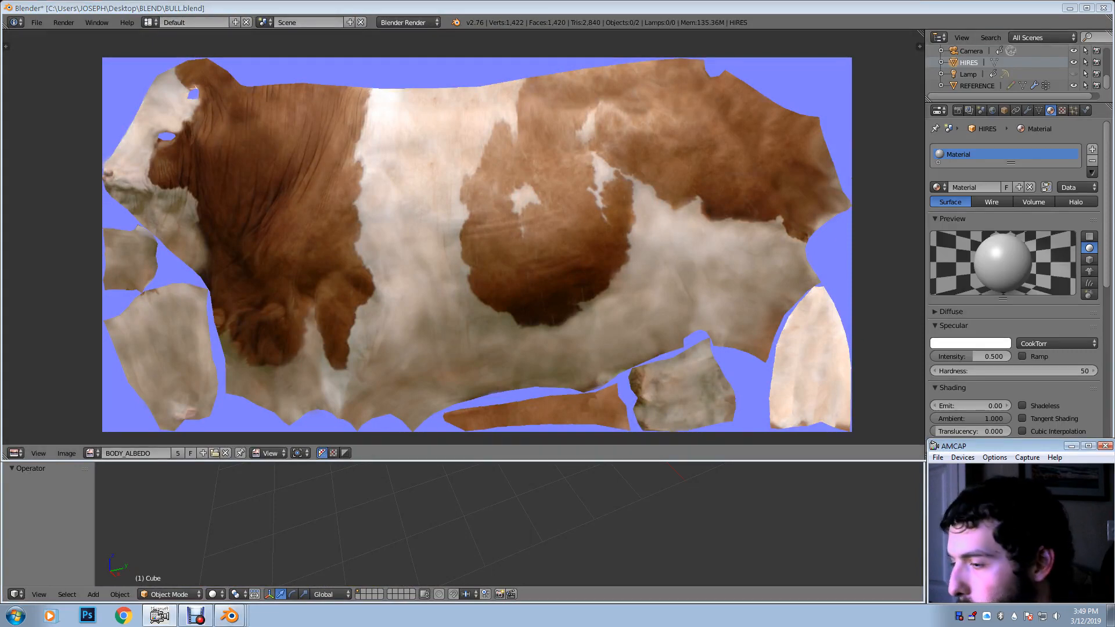
{"action": "left_click", "coordinate": [92, 453]}
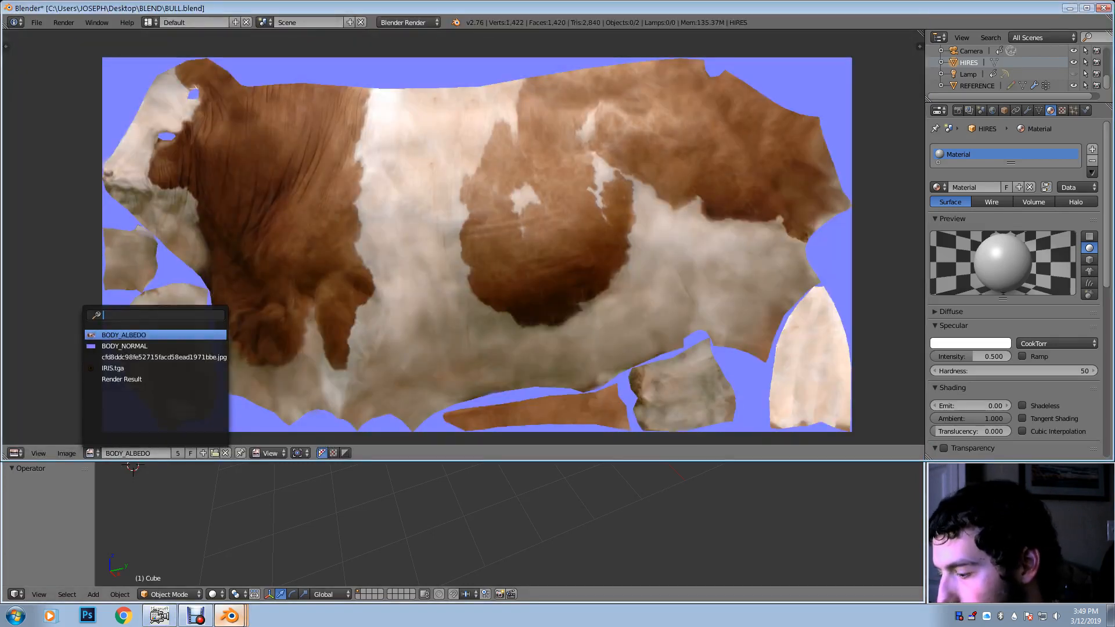
{"action": "key", "text": "Escape"}
{"action": "key", "text": "ctrl+Up"}
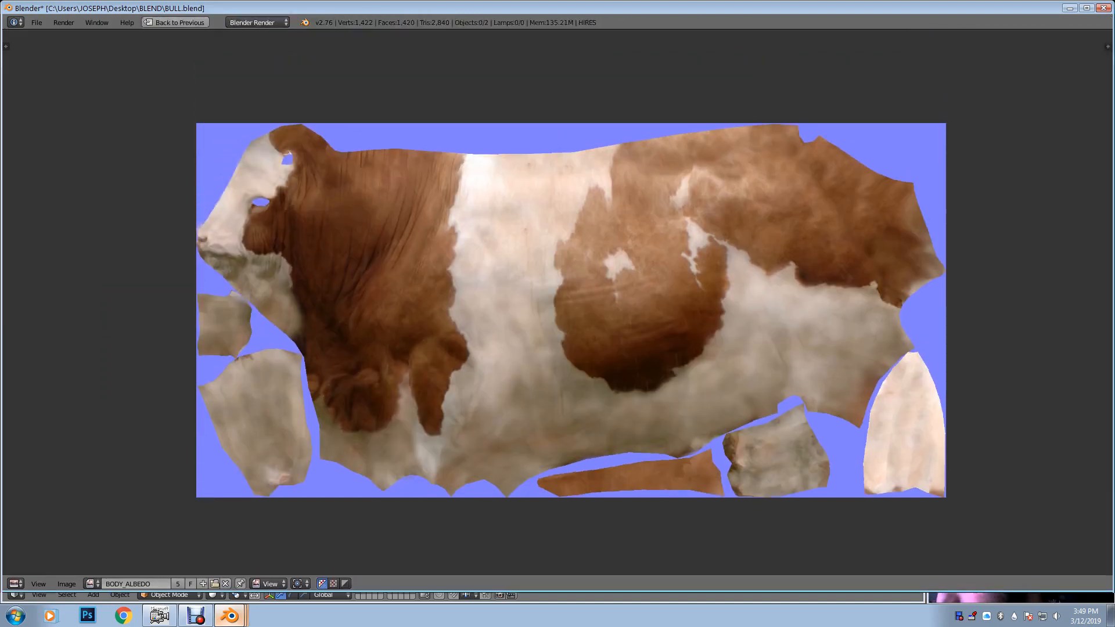
{"action": "key", "text": "shift+Home"}
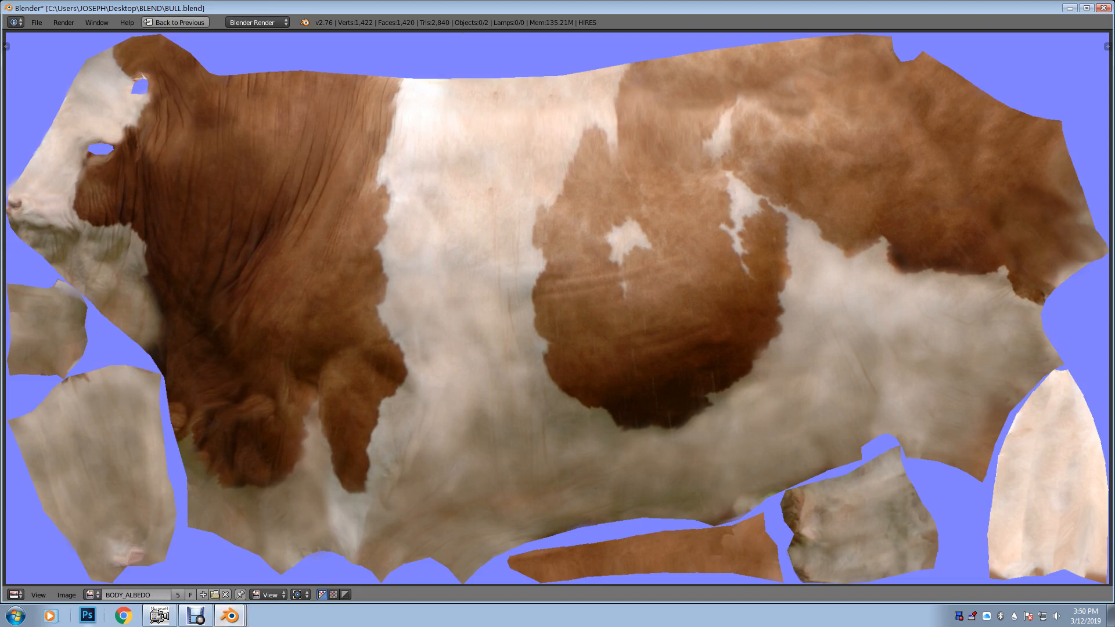
Display the BODY_NORMAL image in the image editor instead of the albedo texture
{"action": "left_click", "coordinate": [92, 594]}
{"action": "left_click", "coordinate": [124, 477]}
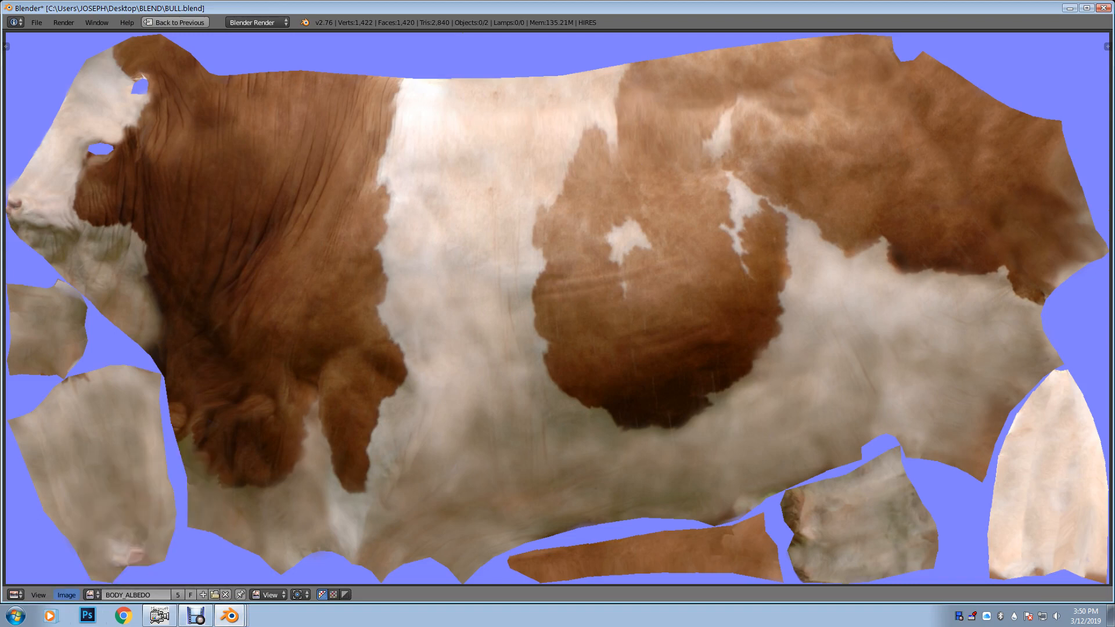
{"action": "left_click", "coordinate": [66, 595]}
{"action": "left_click", "coordinate": [92, 594]}
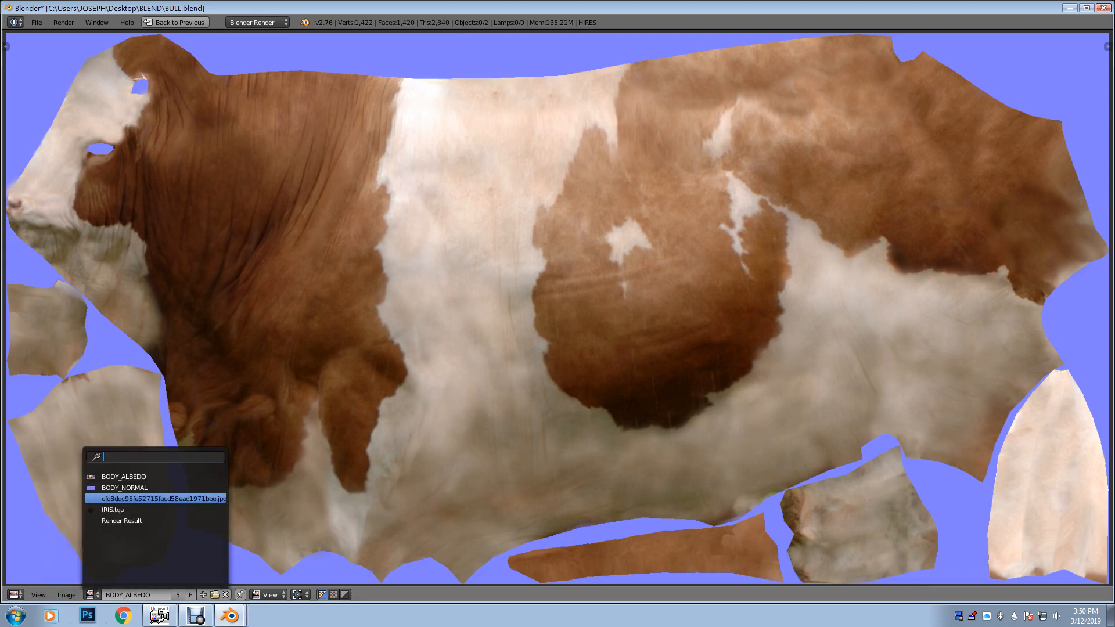
{"action": "left_click", "coordinate": [145, 488]}
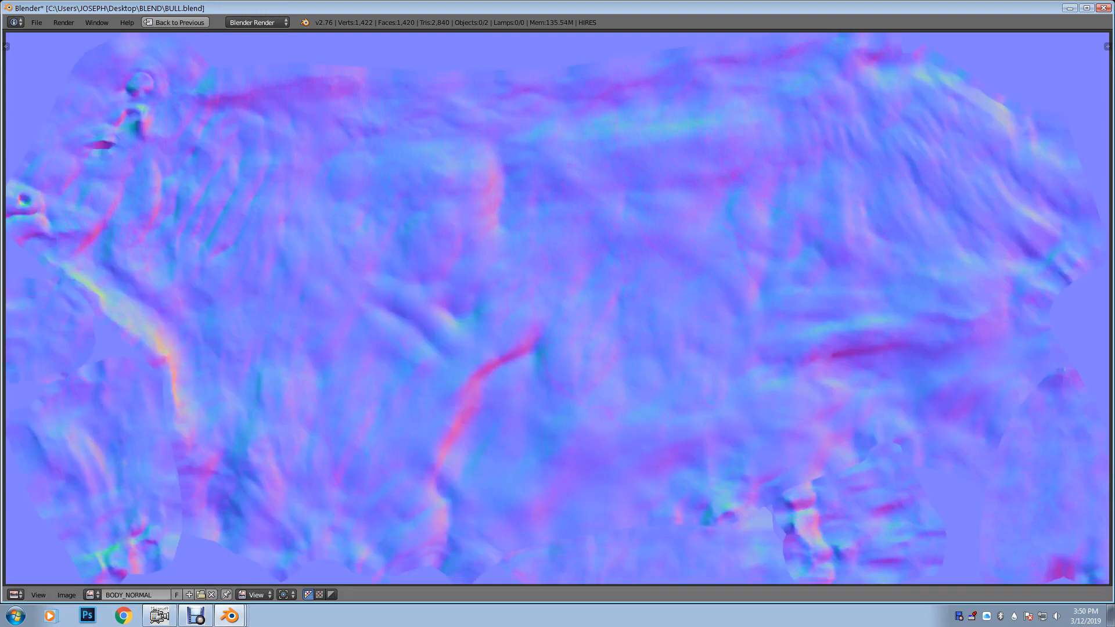
Examine the surface detail across the BODY_NORMAL map, from the head and neck folds to the hindquarters
{"action": "scroll", "coordinate": [638, 233], "scroll_direction": "up", "scroll_amount": 6}
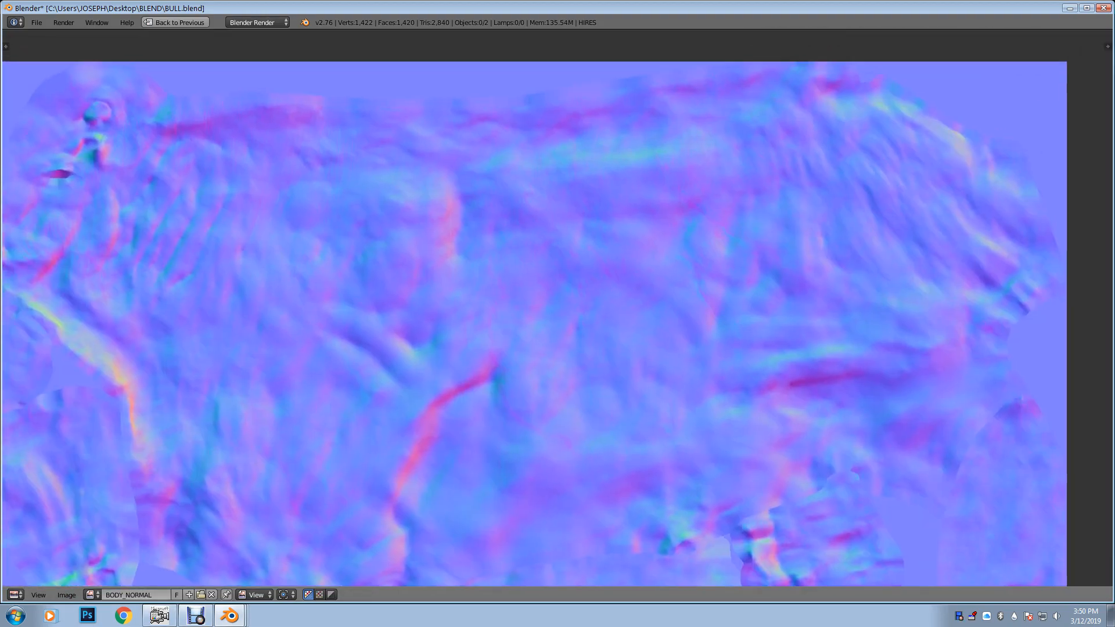
{"action": "scroll", "coordinate": [557, 308], "scroll_direction": "down", "scroll_amount": 5}
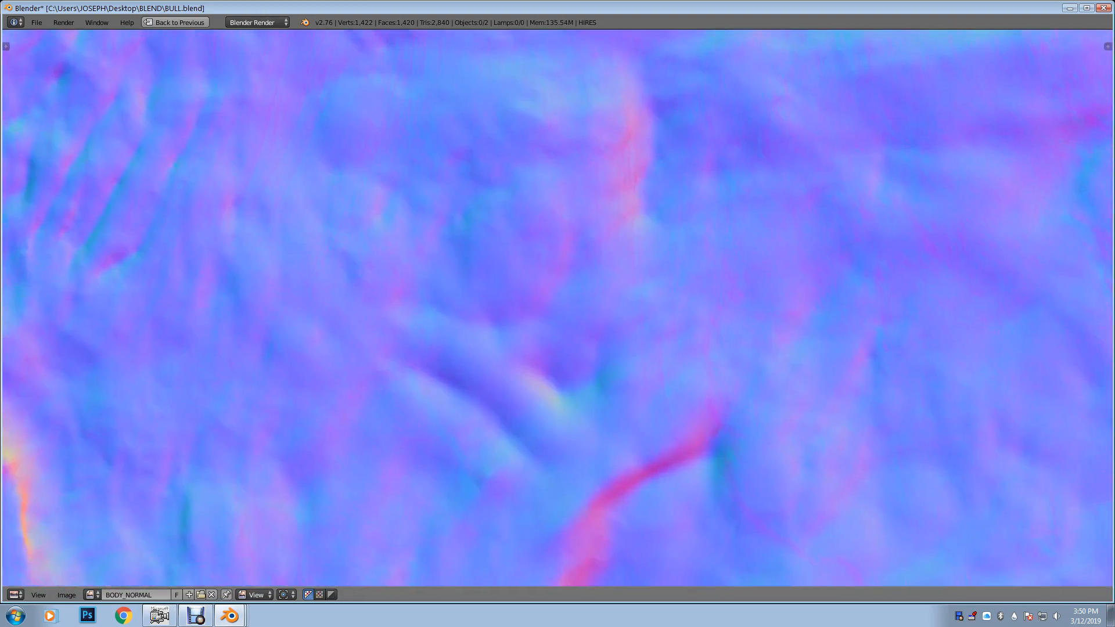
{"action": "scroll", "coordinate": [615, 325], "scroll_direction": "down", "scroll_amount": 1}
{"action": "scroll", "coordinate": [616, 325], "scroll_direction": "up", "scroll_amount": 2}
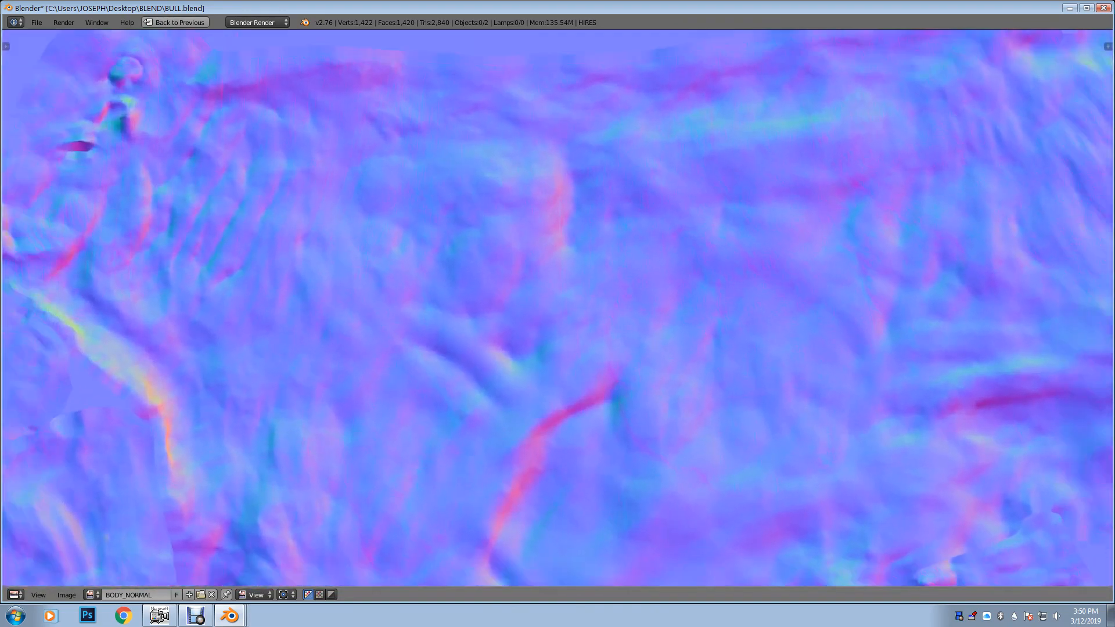
{"action": "middle_click_drag", "start_coordinate": [557, 308], "coordinate": [703, 335]}
{"action": "scroll", "coordinate": [537, 303], "scroll_direction": "up", "scroll_amount": 2}
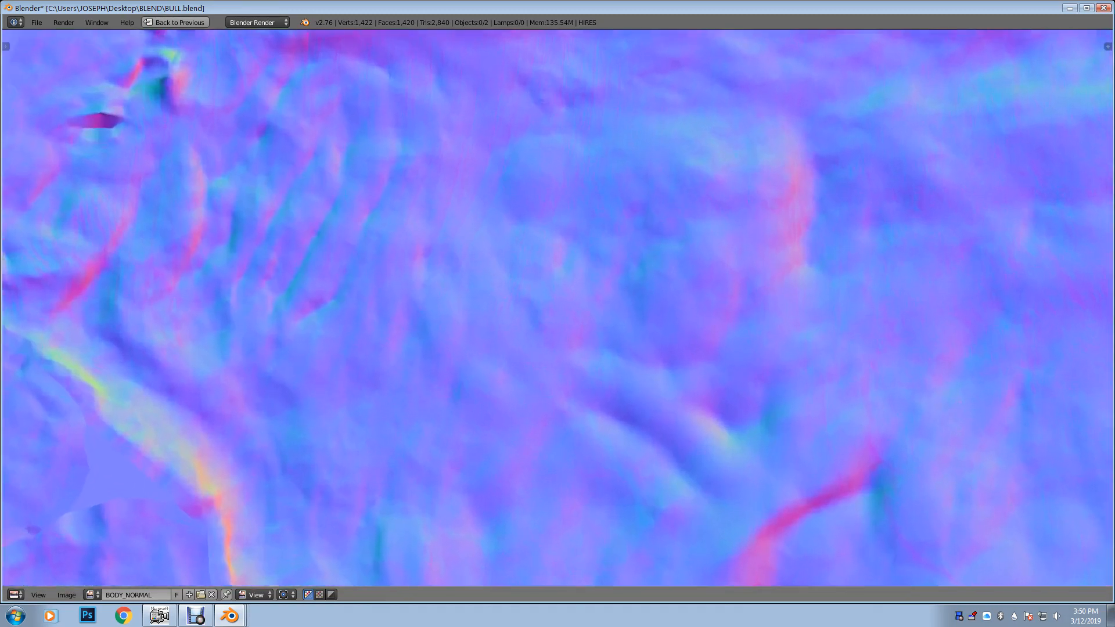
{"action": "middle_click_drag", "start_coordinate": [536, 303], "coordinate": [373, 352]}
{"action": "middle_click_drag", "start_coordinate": [372, 352], "coordinate": [17, 237]}
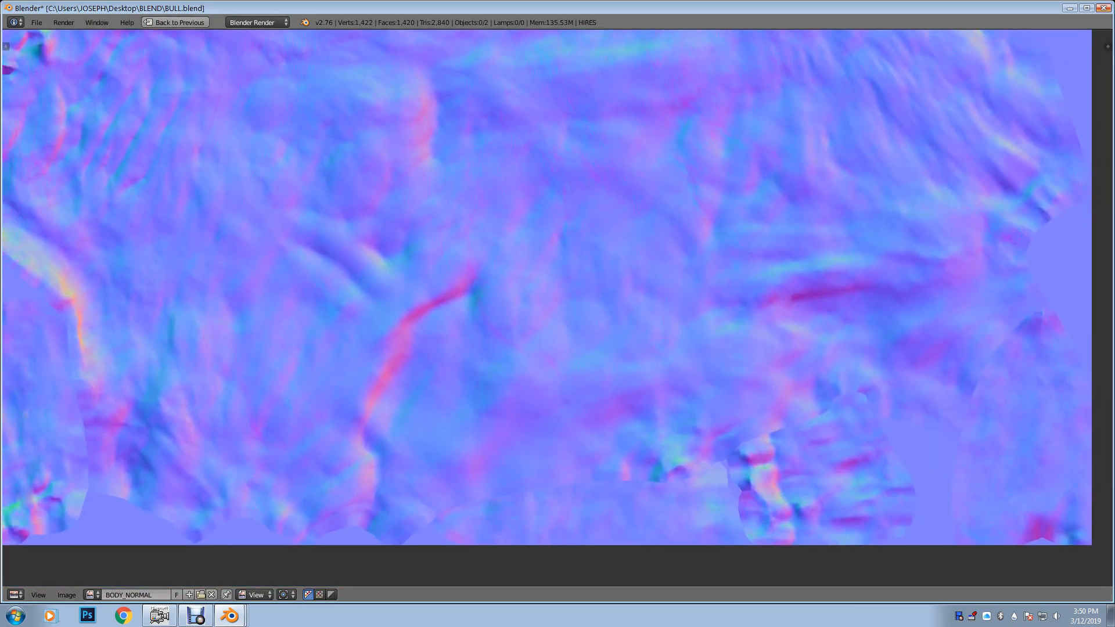
Quit the bull file without saving and look around the default cube in a fresh Blender scene
{"action": "key", "text": "alt+F4"}
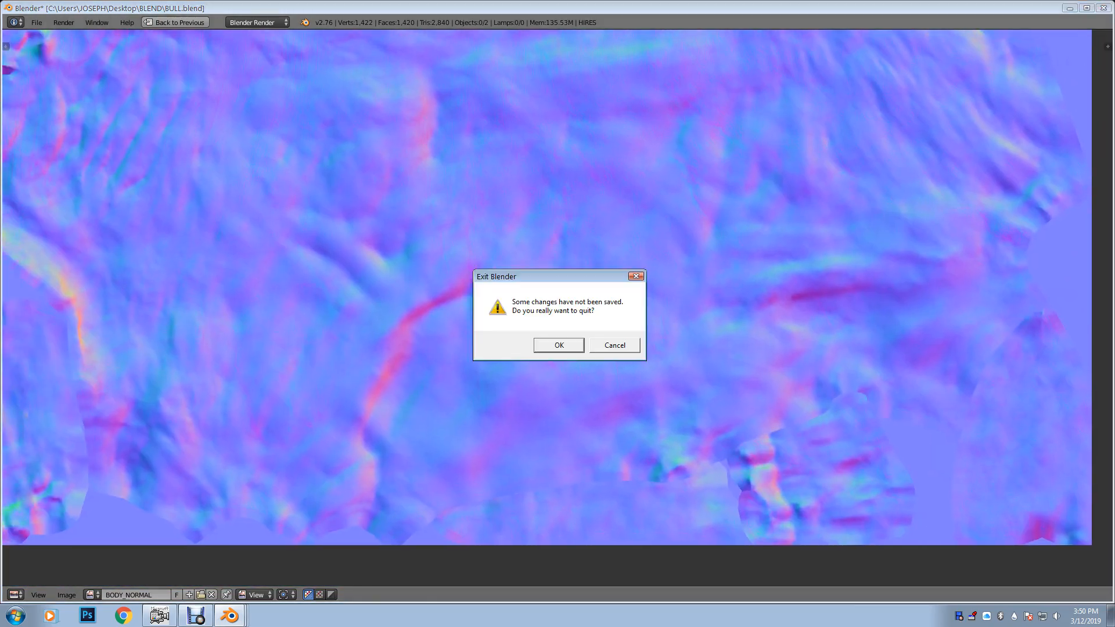
{"action": "key", "text": "Return"}
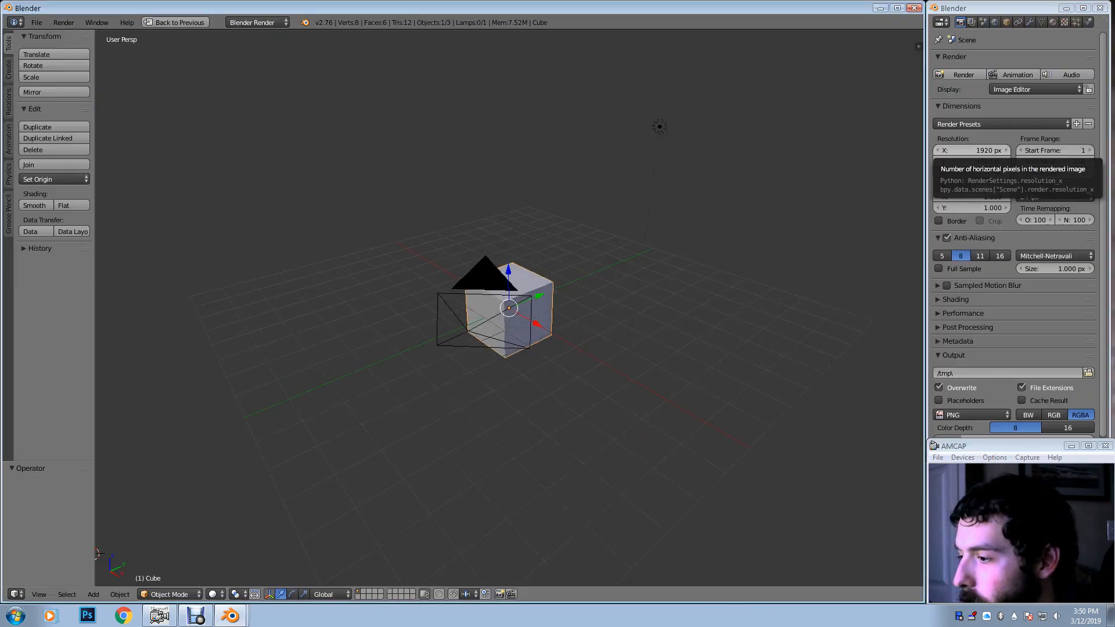
{"action": "middle_click_drag", "start_coordinate": [509, 308], "coordinate": [482, 289]}
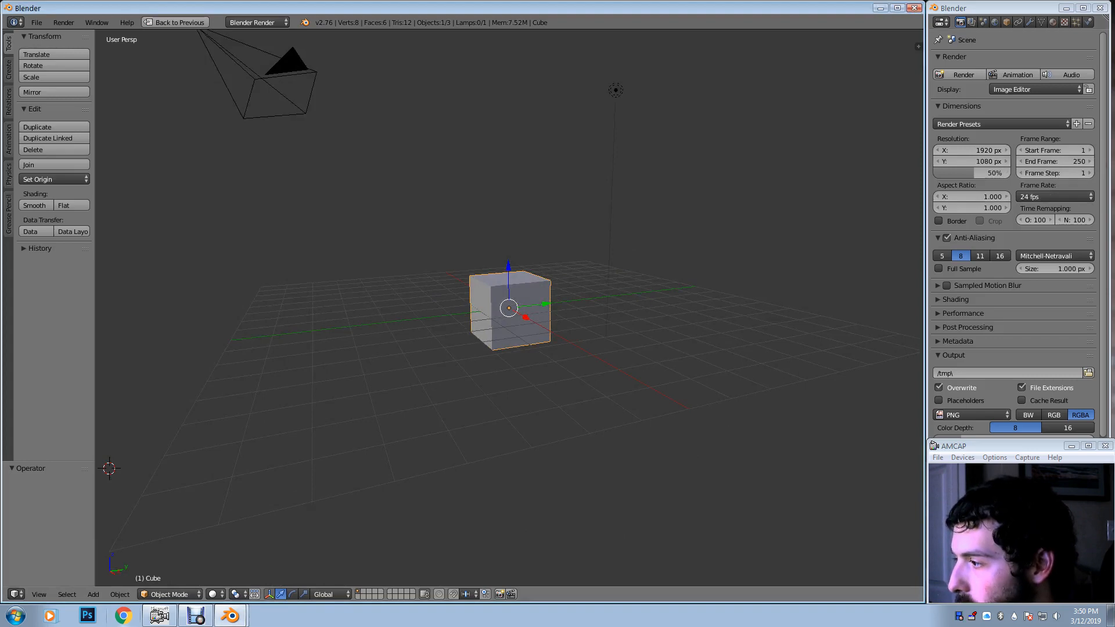
Enable background images for the 3D viewport and add an empty background image entry
{"action": "key", "text": "n"}
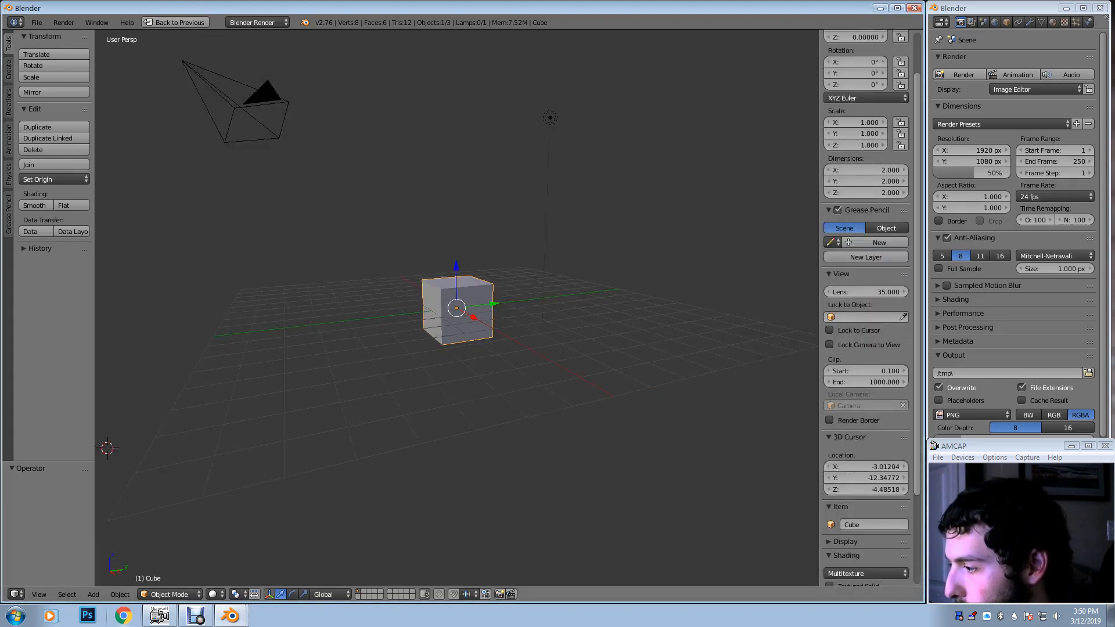
{"action": "scroll", "coordinate": [864, 308], "scroll_direction": "down", "scroll_amount": 5}
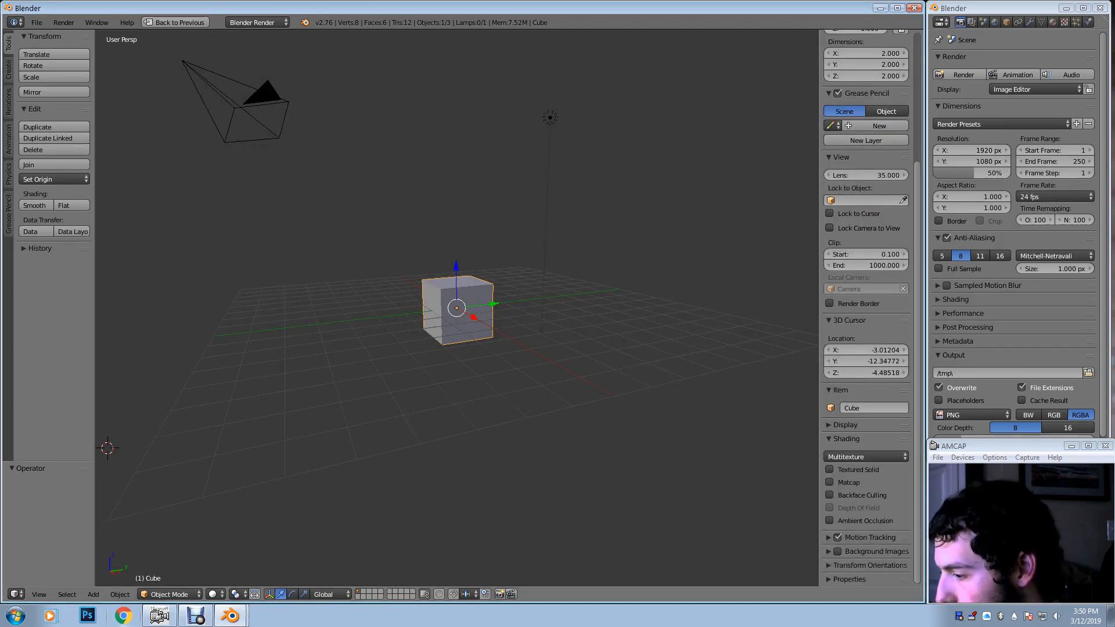
{"action": "left_click", "coordinate": [829, 551]}
{"action": "left_click", "coordinate": [837, 552]}
{"action": "scroll", "coordinate": [865, 551], "scroll_direction": "down", "scroll_amount": 1}
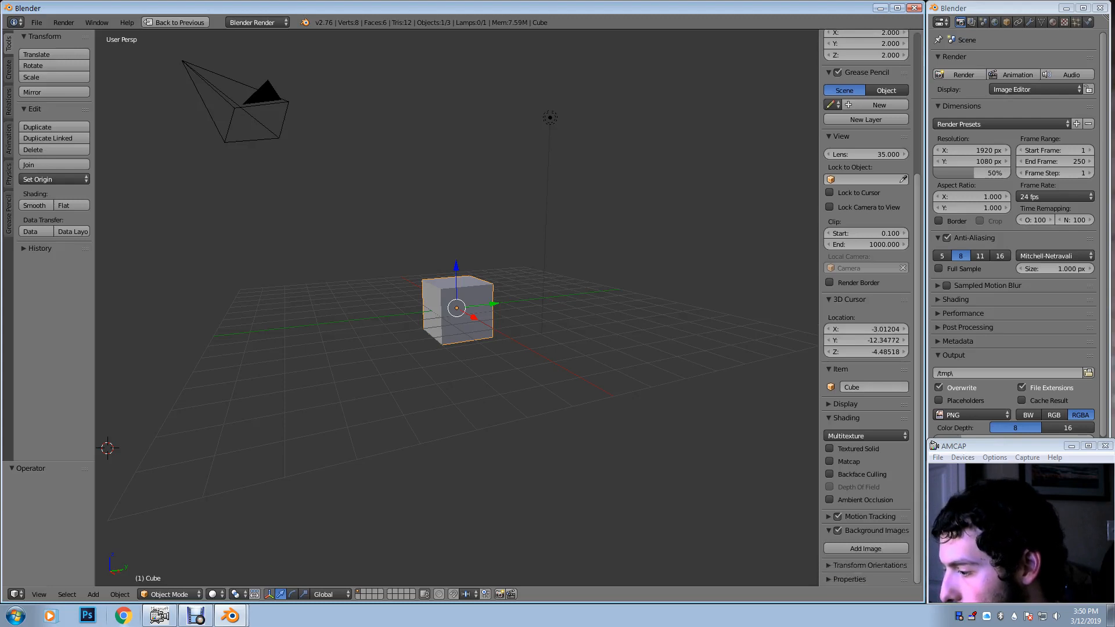
{"action": "left_click", "coordinate": [865, 548]}
{"action": "scroll", "coordinate": [864, 548], "scroll_direction": "down", "scroll_amount": 4}
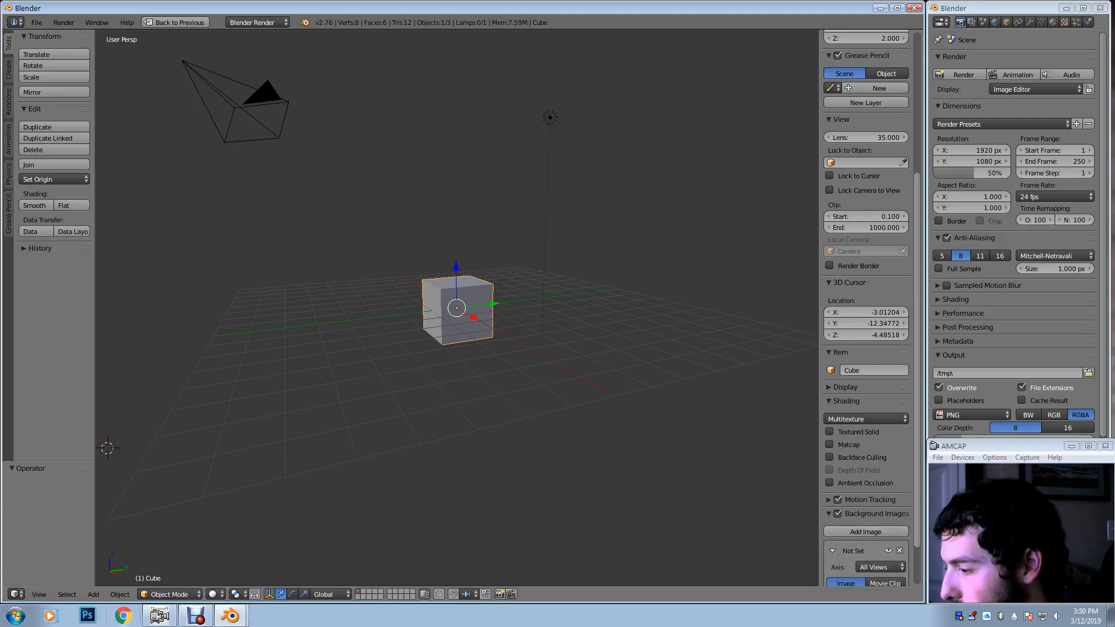
{"action": "left_click", "coordinate": [835, 546]}
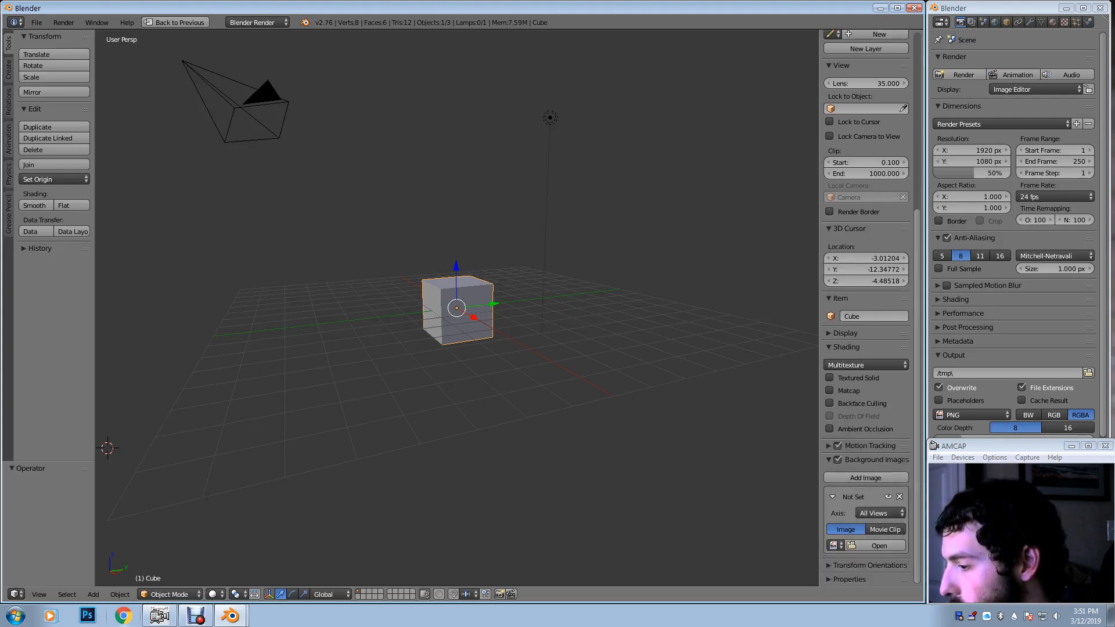
Load the AP_Britain_Tiger_Killed.jpg photo from the Desktop ADDON\TIGER folder as the background image
{"action": "left_click", "coordinate": [874, 546]}
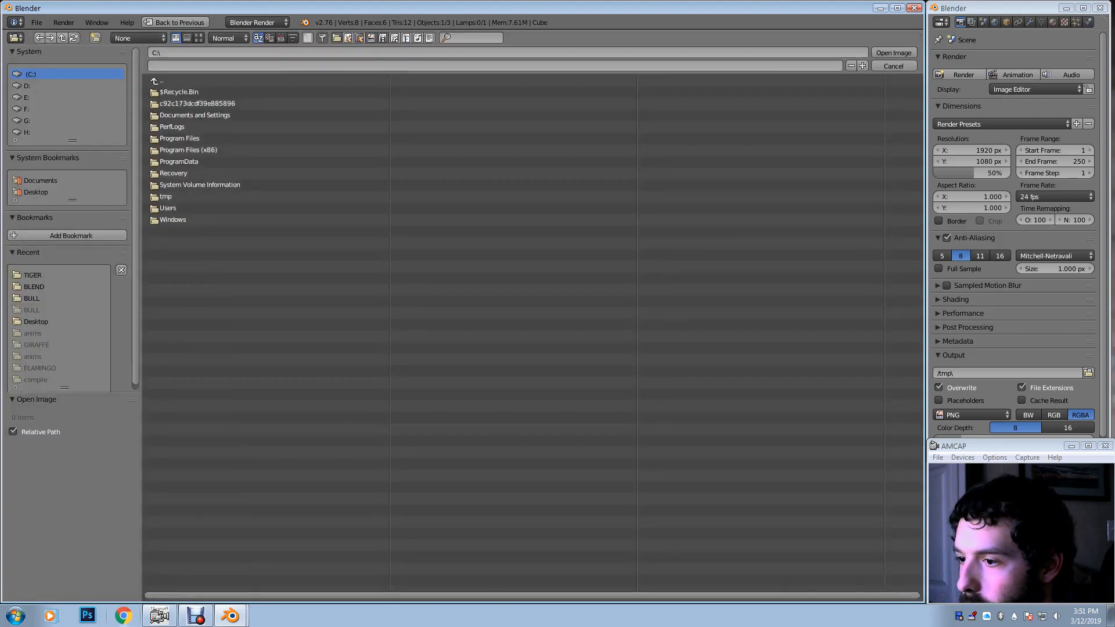
{"action": "left_click", "coordinate": [36, 321]}
{"action": "left_click", "coordinate": [169, 115]}
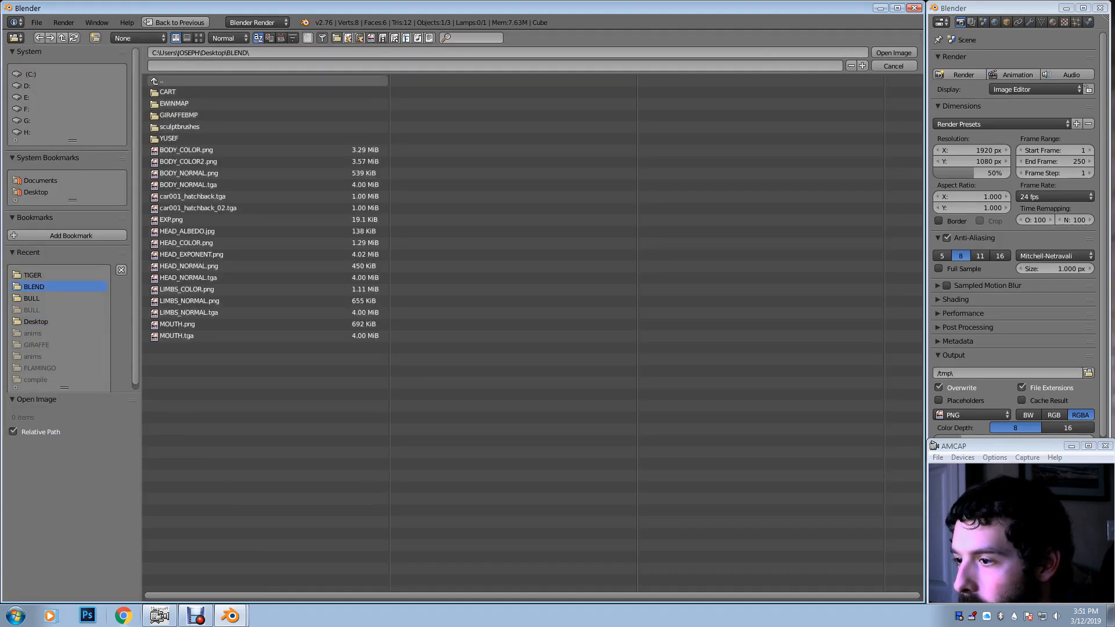
{"action": "left_click", "coordinate": [160, 81]}
{"action": "left_click", "coordinate": [171, 104]}
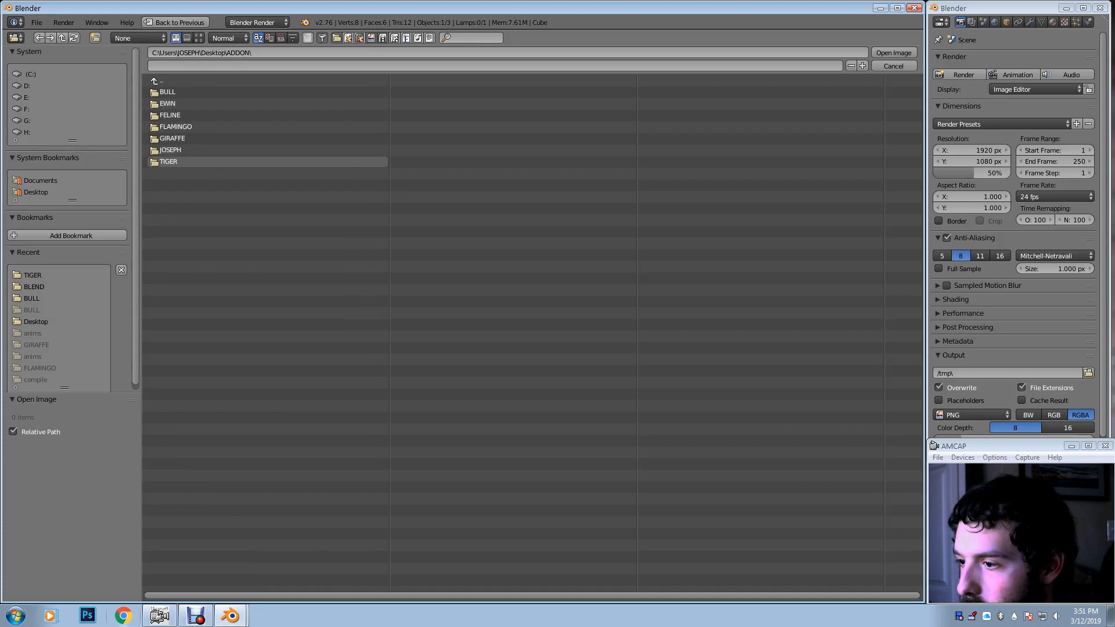
{"action": "left_click", "coordinate": [169, 161]}
{"action": "left_click", "coordinate": [250, 92]}
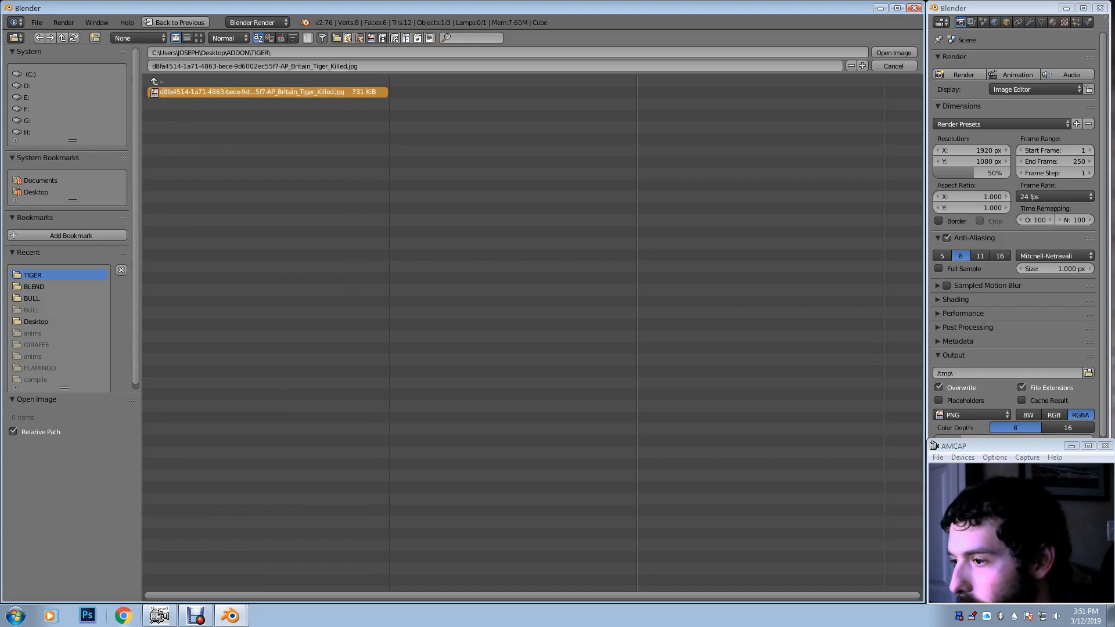
{"action": "double_click", "coordinate": [218, 90]}
Switch the viewport to the right orthographic view and frame the tiger photo behind the cube
{"action": "key", "text": "KP_3"}
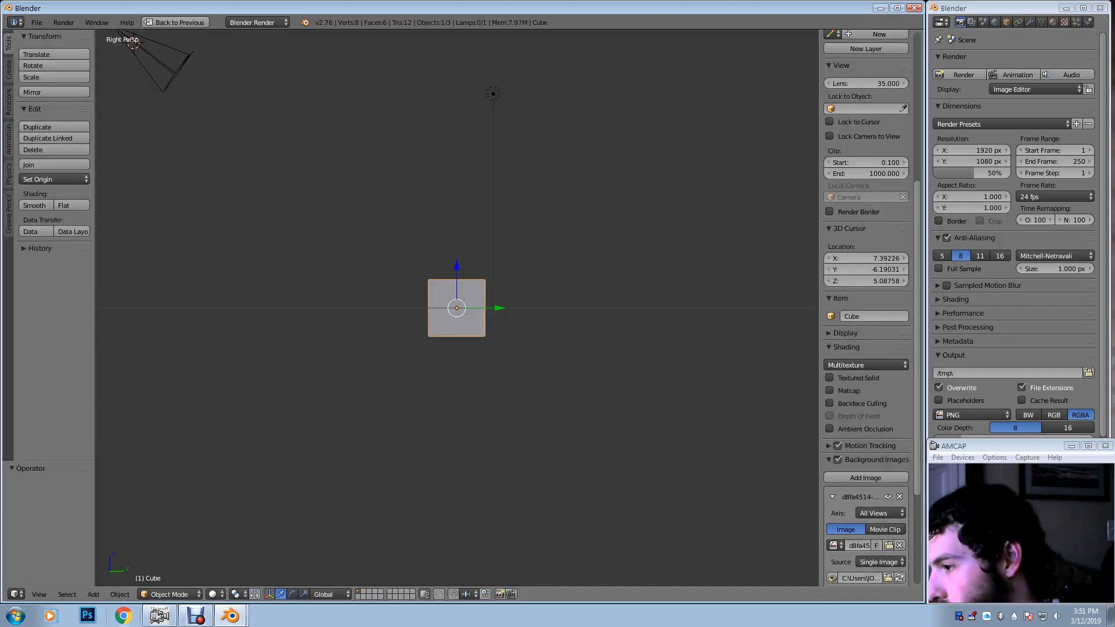
{"action": "key", "text": "KP_5"}
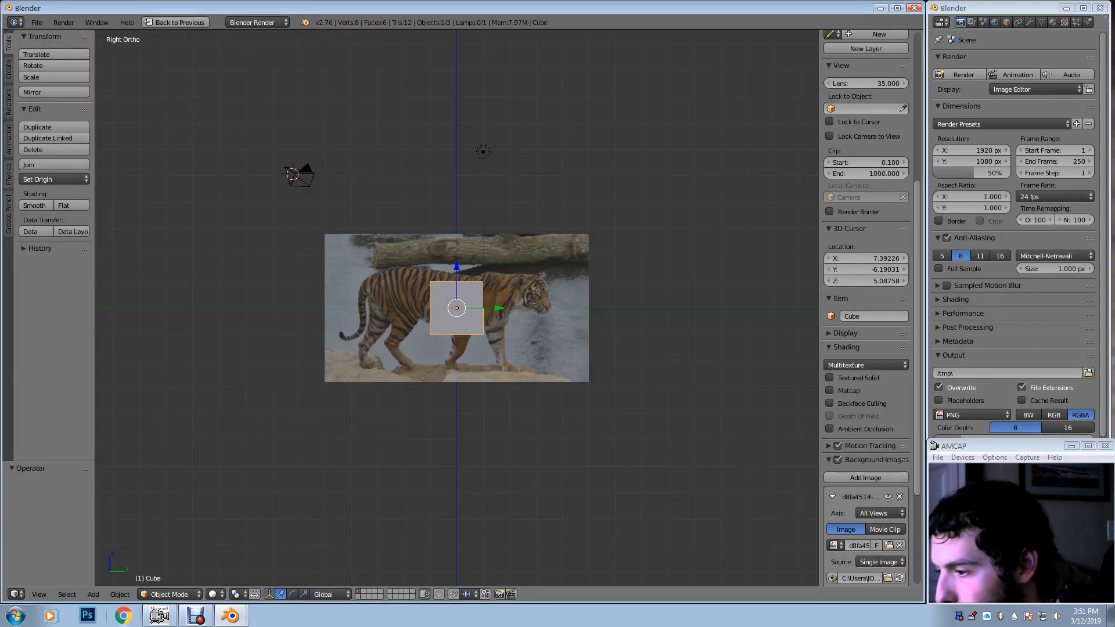
{"action": "scroll", "coordinate": [456, 308], "scroll_direction": "up", "scroll_amount": 3}
{"action": "middle_click_drag", "start_coordinate": [456, 308], "coordinate": [456, 416], "text": "ctrl"}
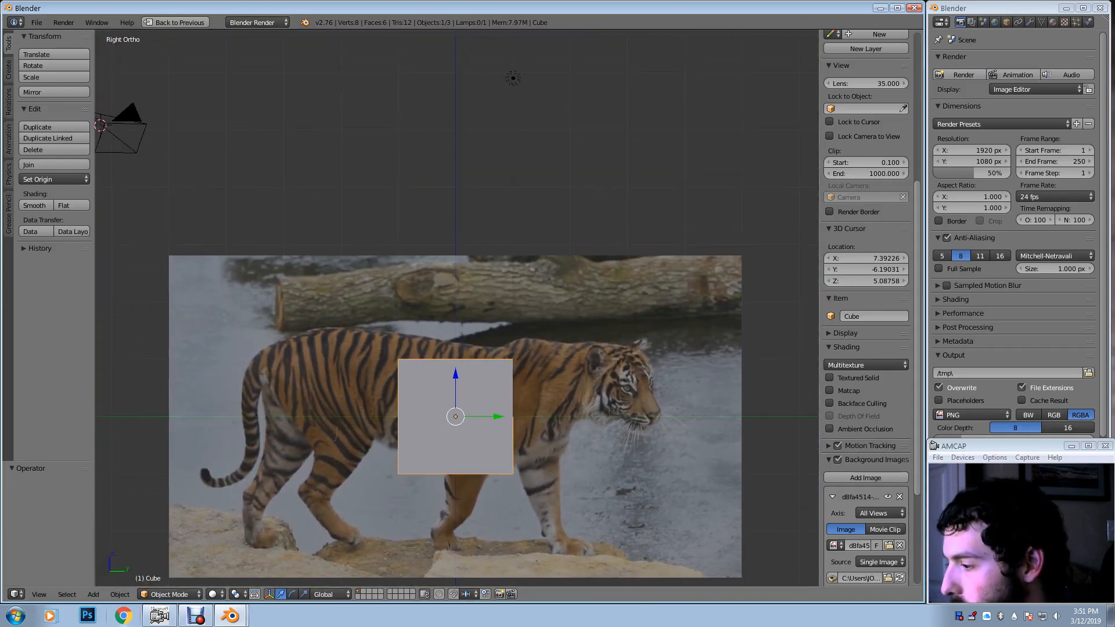
Flip the tiger background image horizontally and set its framing to Crop
{"action": "scroll", "coordinate": [865, 308], "scroll_direction": "down", "scroll_amount": 3}
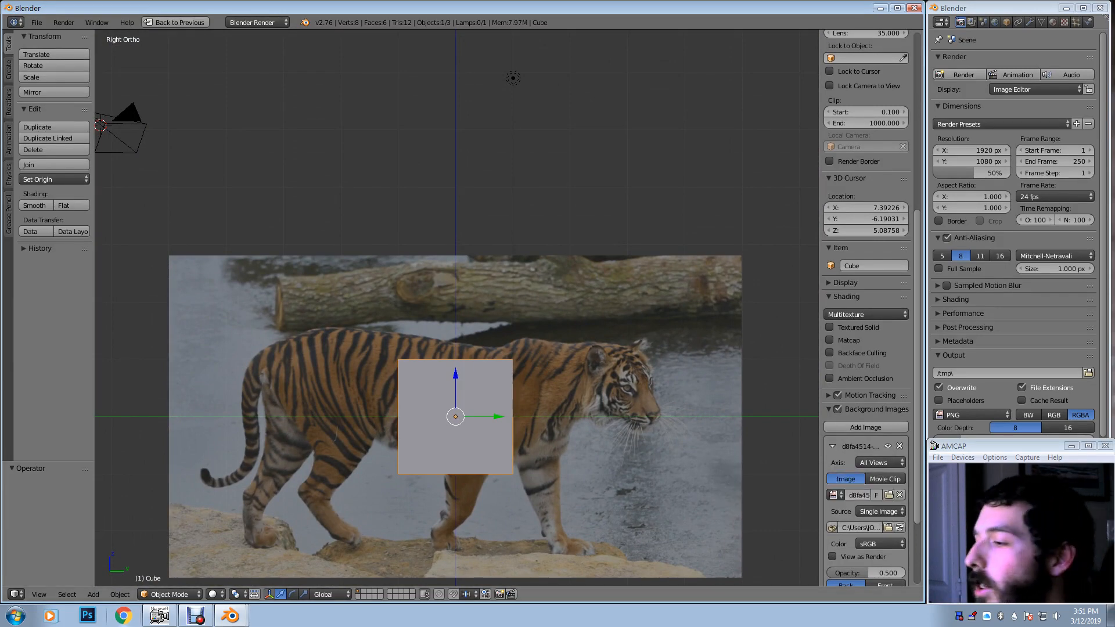
{"action": "scroll", "coordinate": [865, 308], "scroll_direction": "down", "scroll_amount": 6}
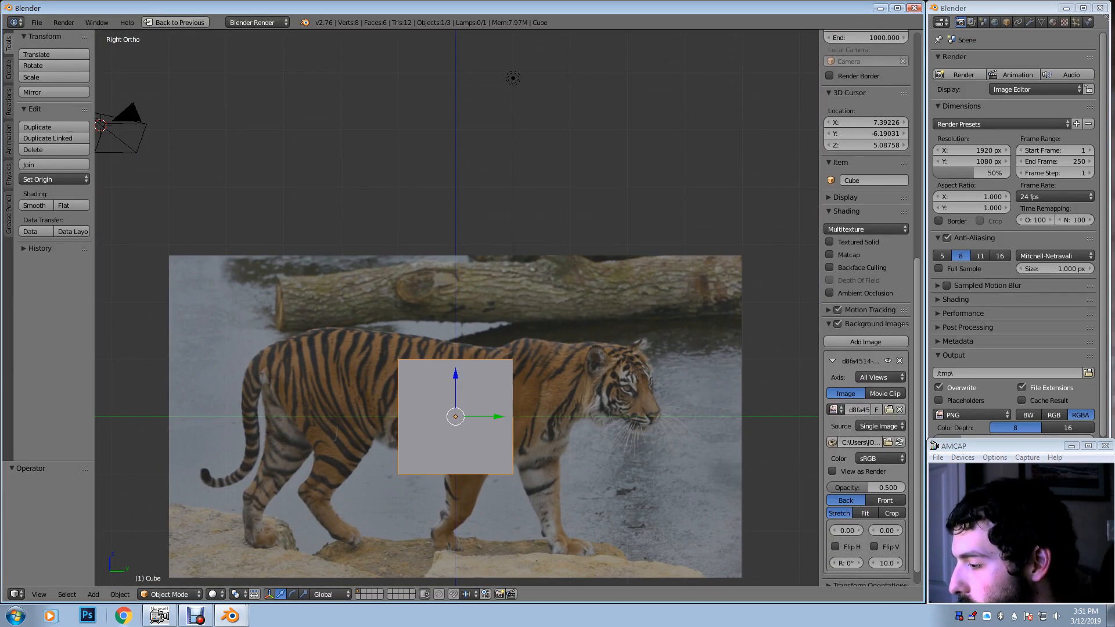
{"action": "left_click", "coordinate": [834, 530]}
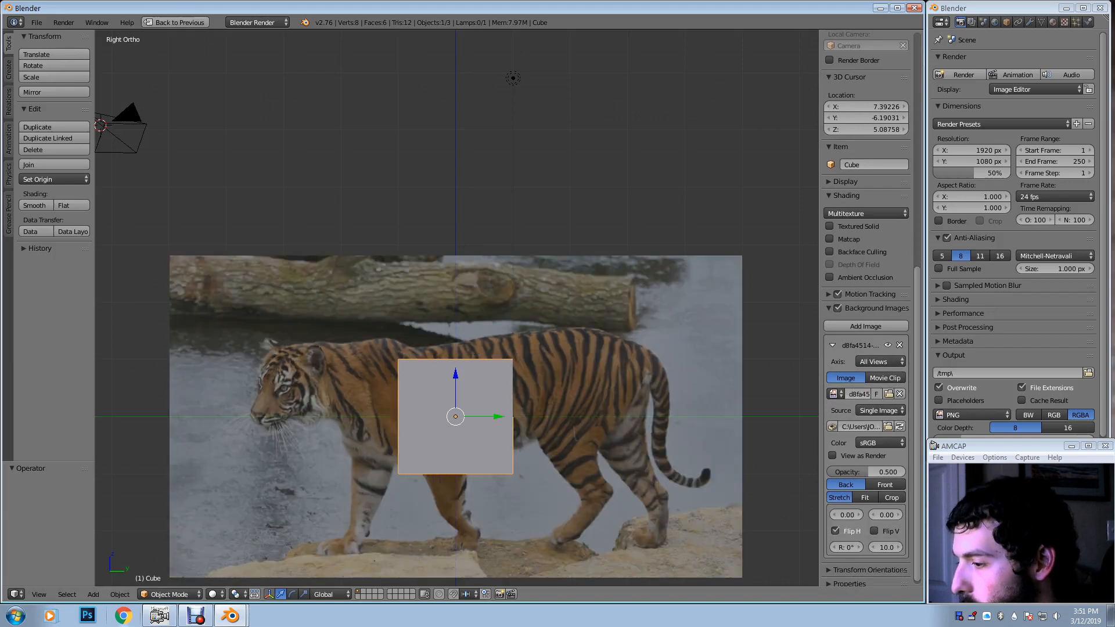
{"action": "middle_click_drag", "start_coordinate": [522, 349], "coordinate": [550, 426], "text": "shift"}
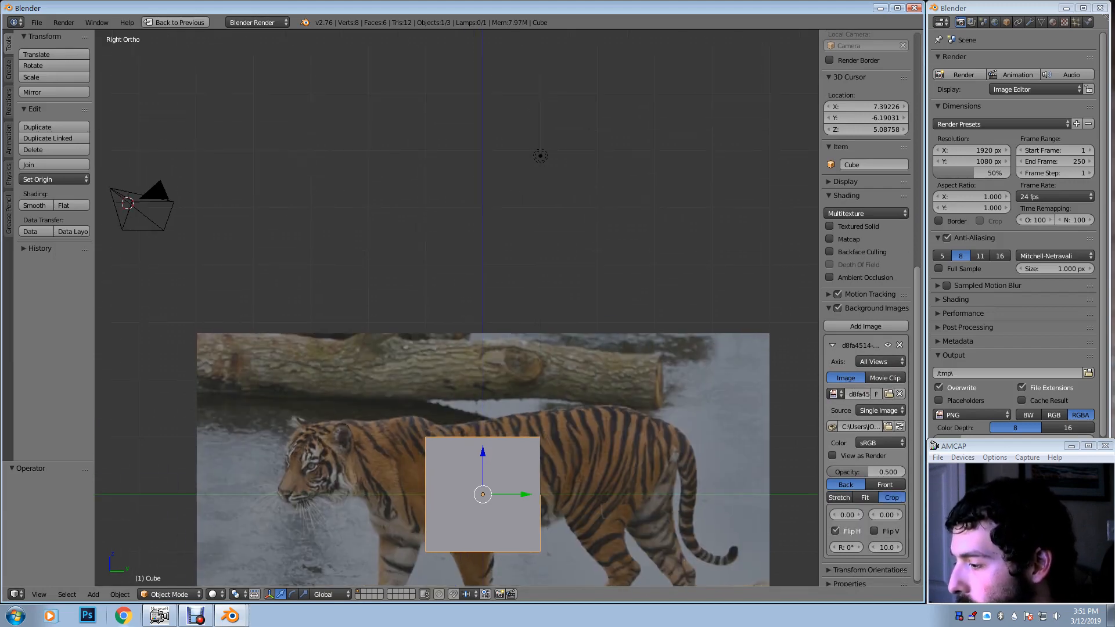
Place the 3D cursor high above the cube at Y 0.91201 and adjust its Z location to 29.99642
{"action": "scroll", "coordinate": [457, 308], "scroll_direction": "down", "scroll_amount": 7}
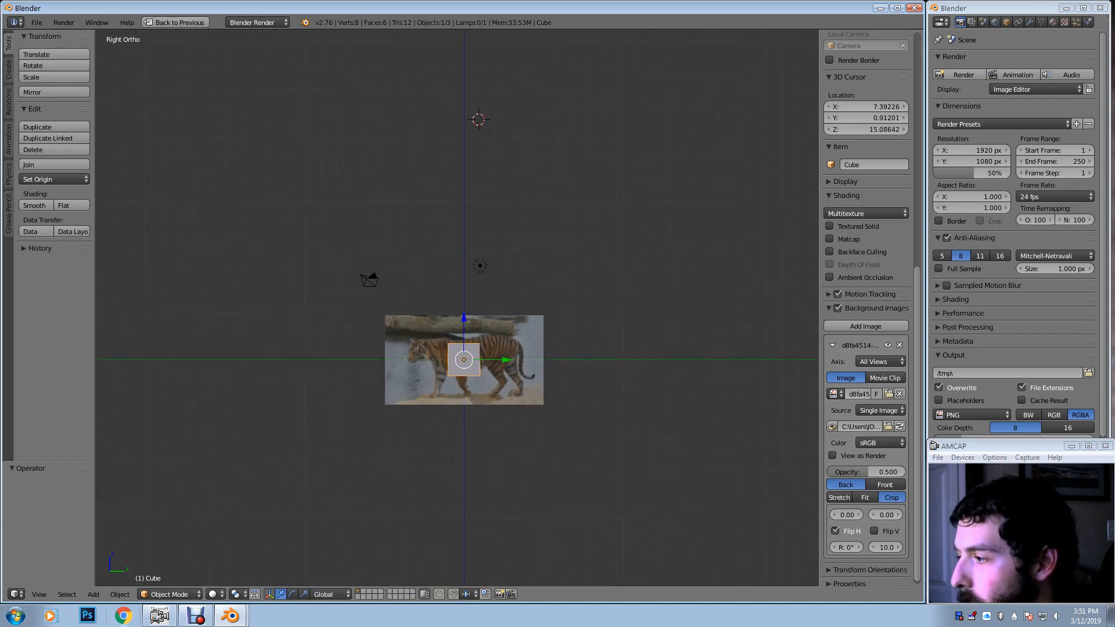
{"action": "middle_click_drag", "start_coordinate": [465, 174], "coordinate": [448, 368], "text": "shift"}
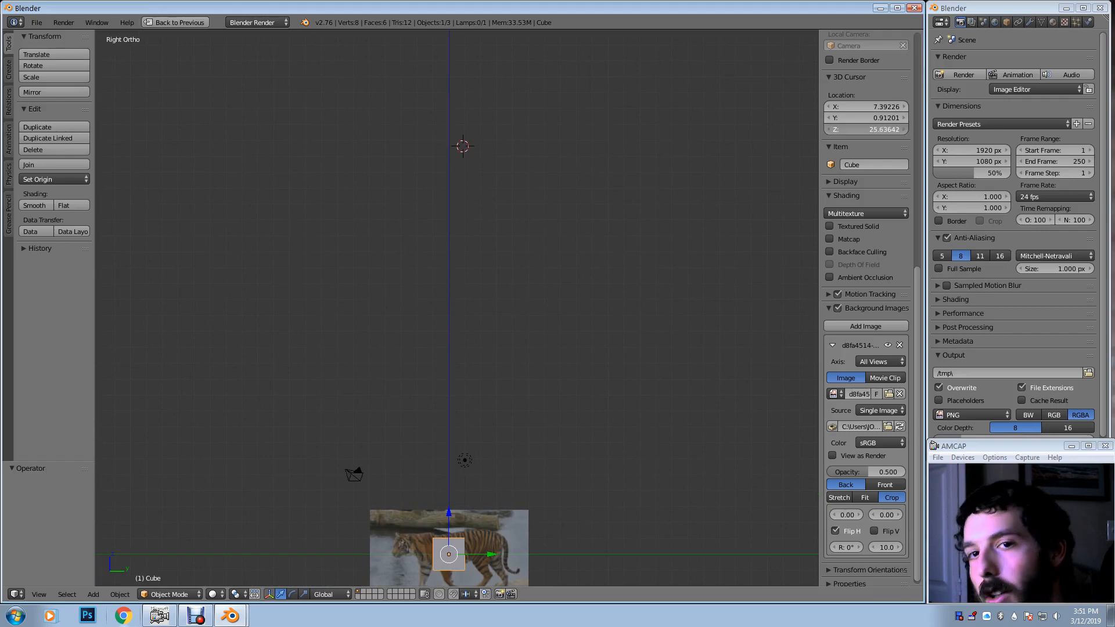
{"action": "left_click_drag", "start_coordinate": [865, 130], "coordinate": [872, 129]}
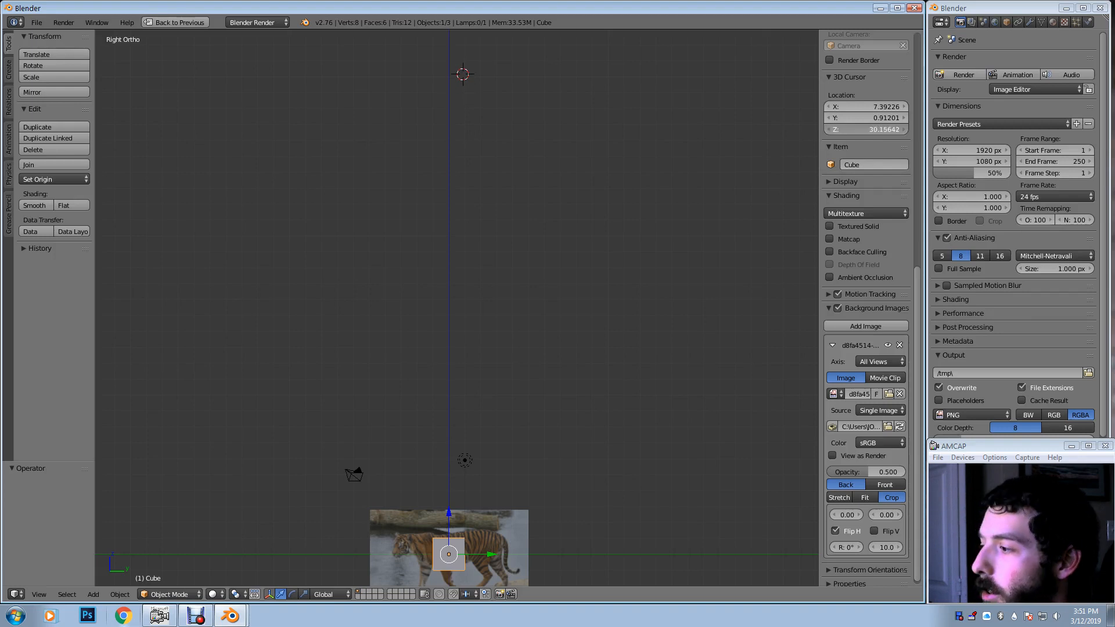
{"action": "left_click_drag", "start_coordinate": [865, 129], "coordinate": [865, 130]}
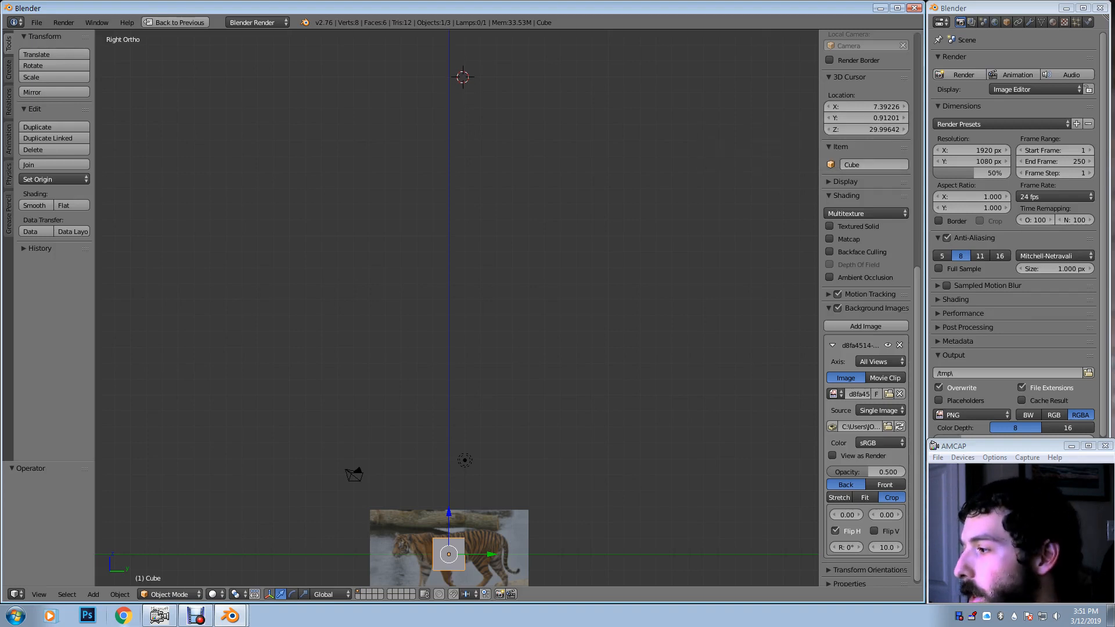
Enlarge the tiger background image to size 62.5 and offset it to X -3.70, Y 28.8
{"action": "left_click_drag", "start_coordinate": [885, 514], "coordinate": [845, 515]}
{"action": "left_click_drag", "start_coordinate": [885, 547], "coordinate": [923, 547]}
{"action": "left_click_drag", "start_coordinate": [846, 515], "coordinate": [830, 515]}
{"action": "scroll", "coordinate": [456, 308], "scroll_direction": "down", "scroll_amount": 1}
{"action": "middle_click_drag", "start_coordinate": [522, 325], "coordinate": [540, 347], "text": "ctrl"}
{"action": "left_click_drag", "start_coordinate": [846, 514], "coordinate": [836, 515]}
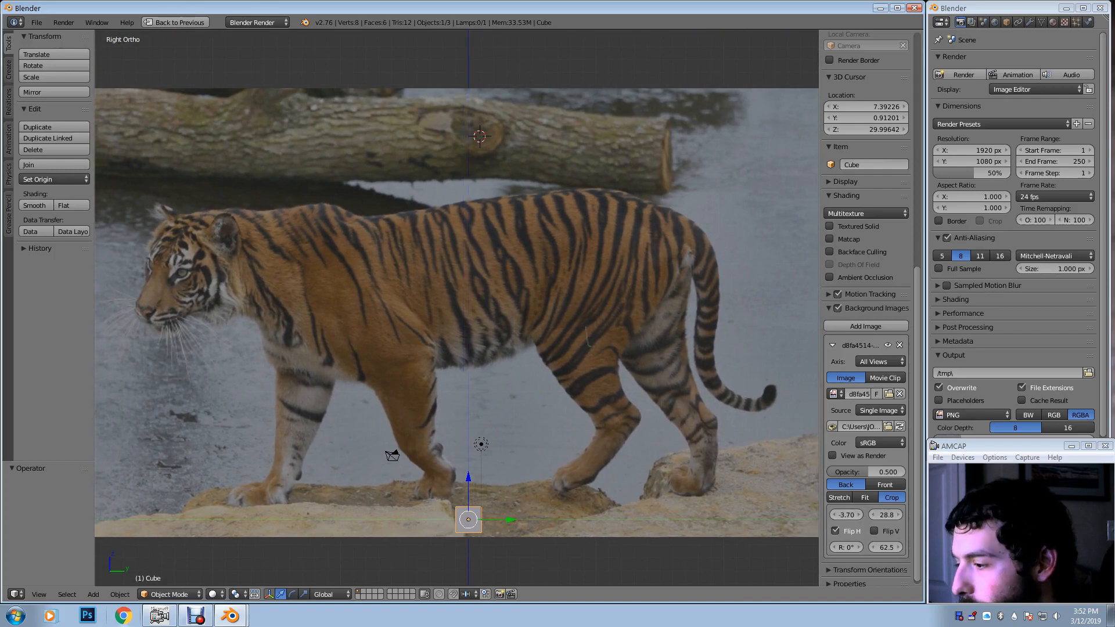
Fine-tune the tiger image to a 1.2° clockwise tilt, size 79.0 and offset X -6.50, Y 33.2, aligning its back with the 3D cursor
{"action": "left_click_drag", "start_coordinate": [887, 547], "coordinate": [851, 547]}
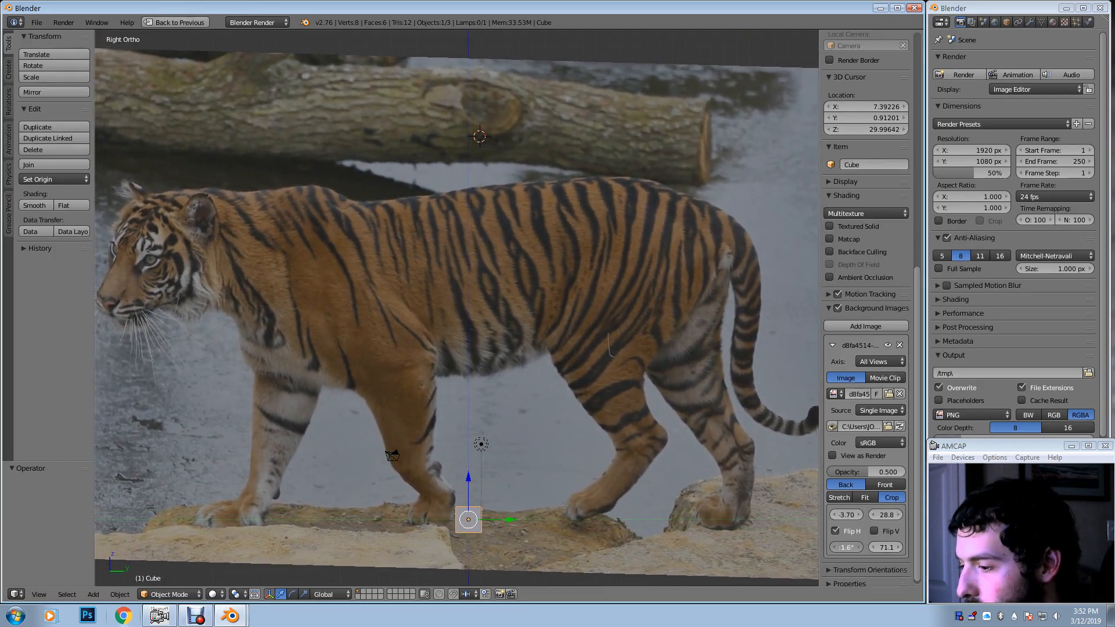
{"action": "left_click_drag", "start_coordinate": [886, 515], "coordinate": [897, 547]}
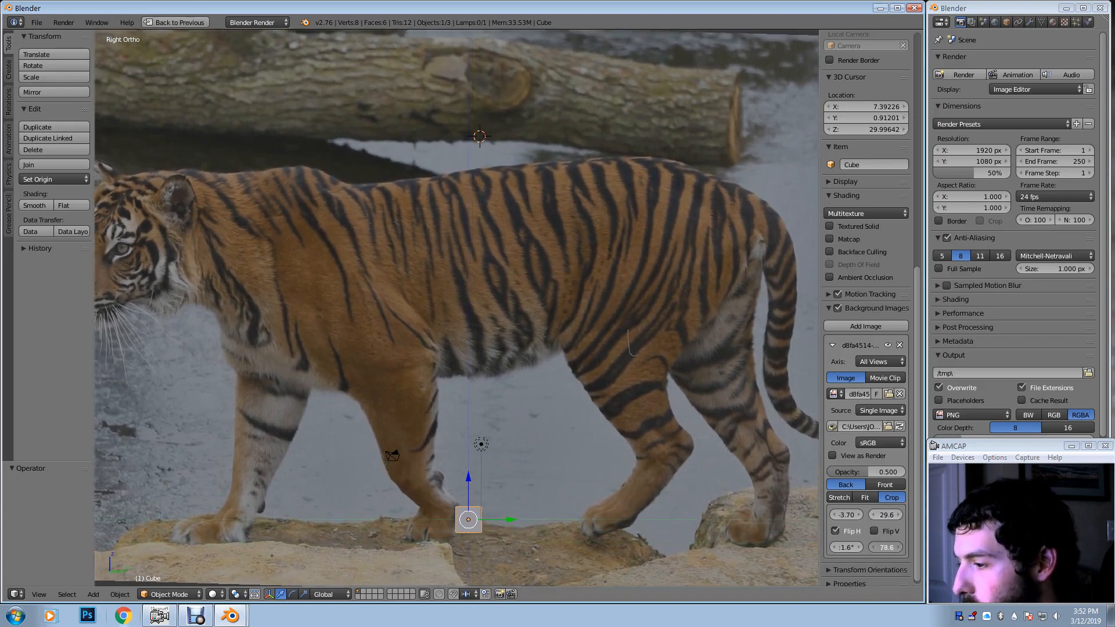
{"action": "left_click_drag", "start_coordinate": [846, 515], "coordinate": [897, 515]}
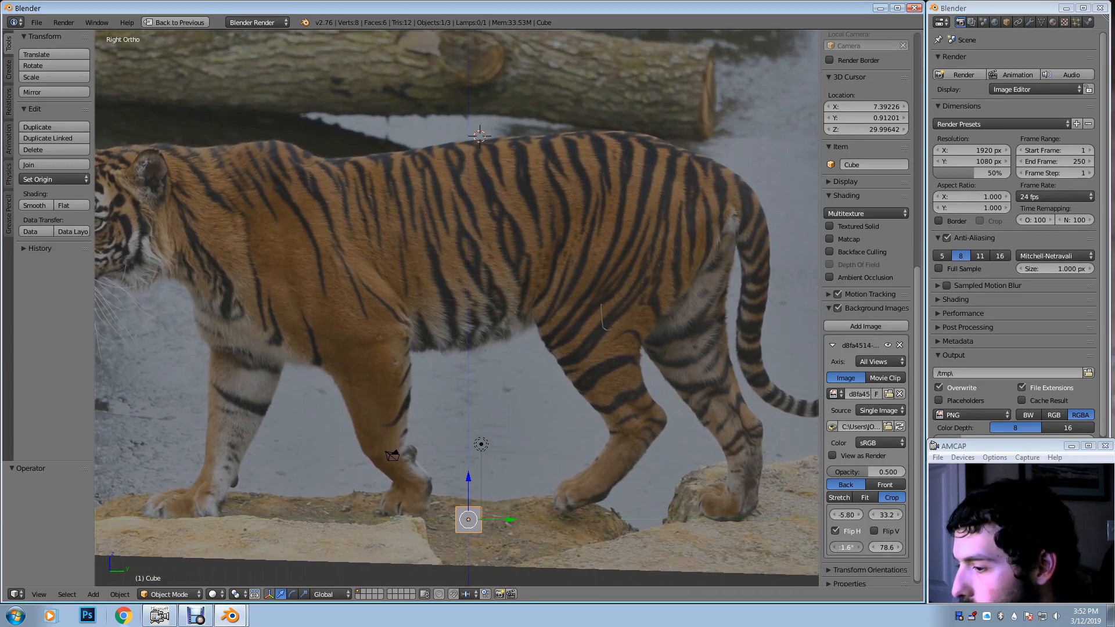
{"action": "left_click_drag", "start_coordinate": [846, 547], "coordinate": [889, 547]}
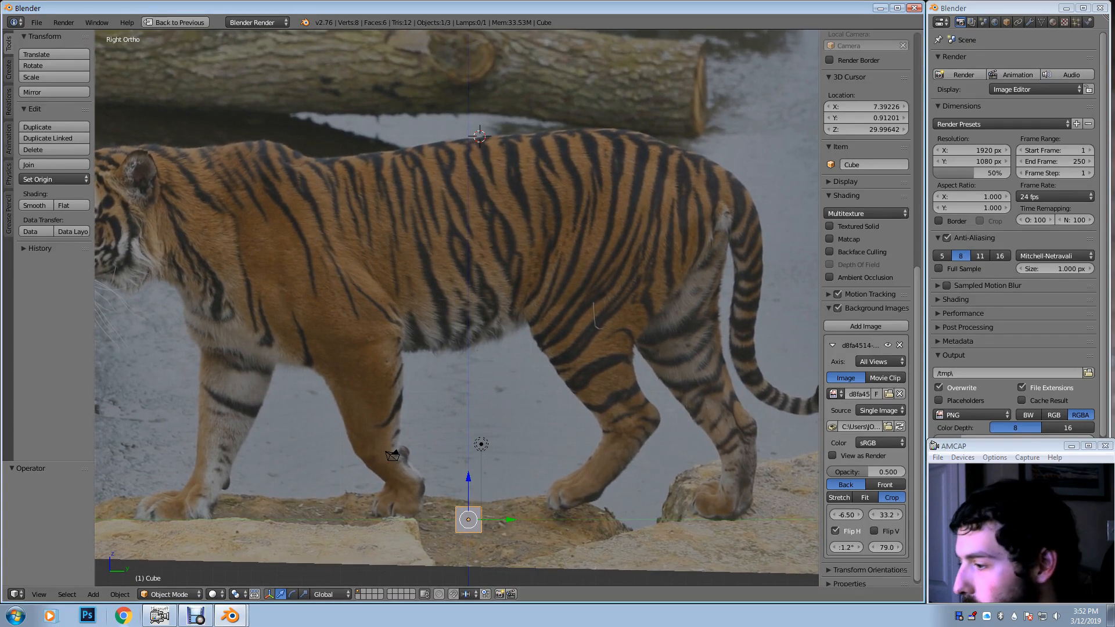
{"action": "scroll", "coordinate": [456, 307], "scroll_direction": "down", "scroll_amount": 2}
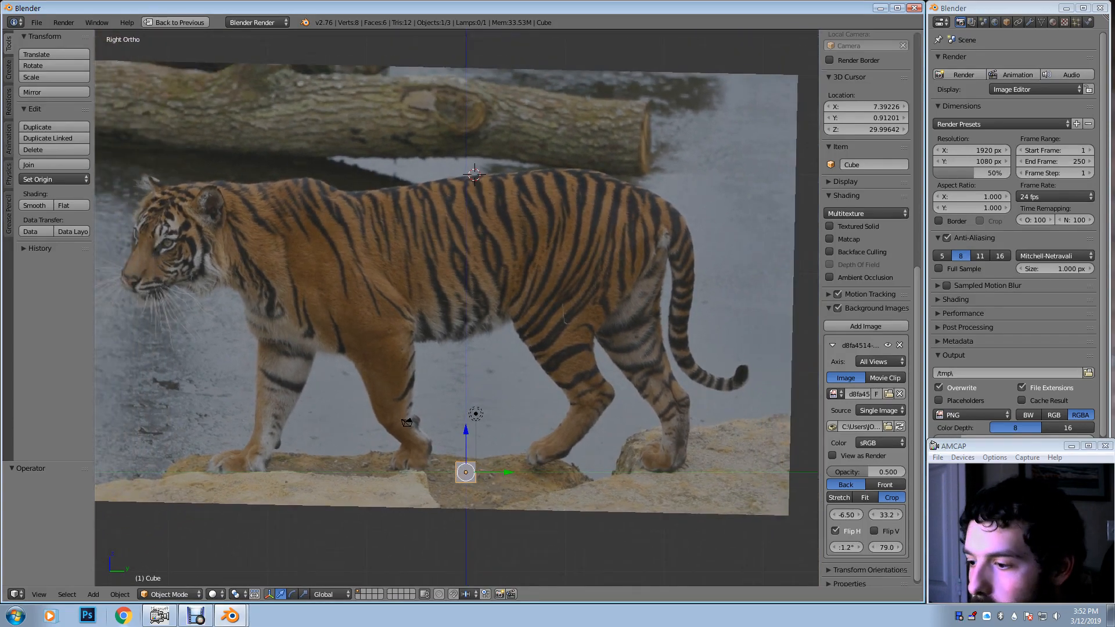
{"action": "scroll", "coordinate": [456, 307], "scroll_direction": "up", "scroll_amount": 2}
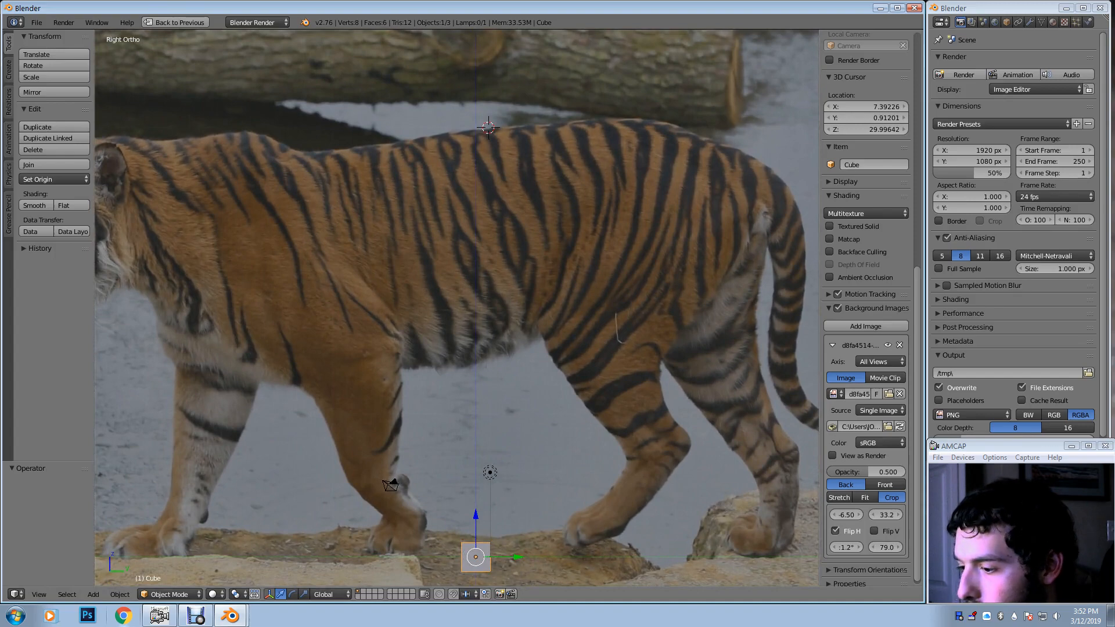
Enter Edit Mode on the cube and move its whole mesh up 24.023 units along Z
{"action": "left_click", "coordinate": [169, 594]}
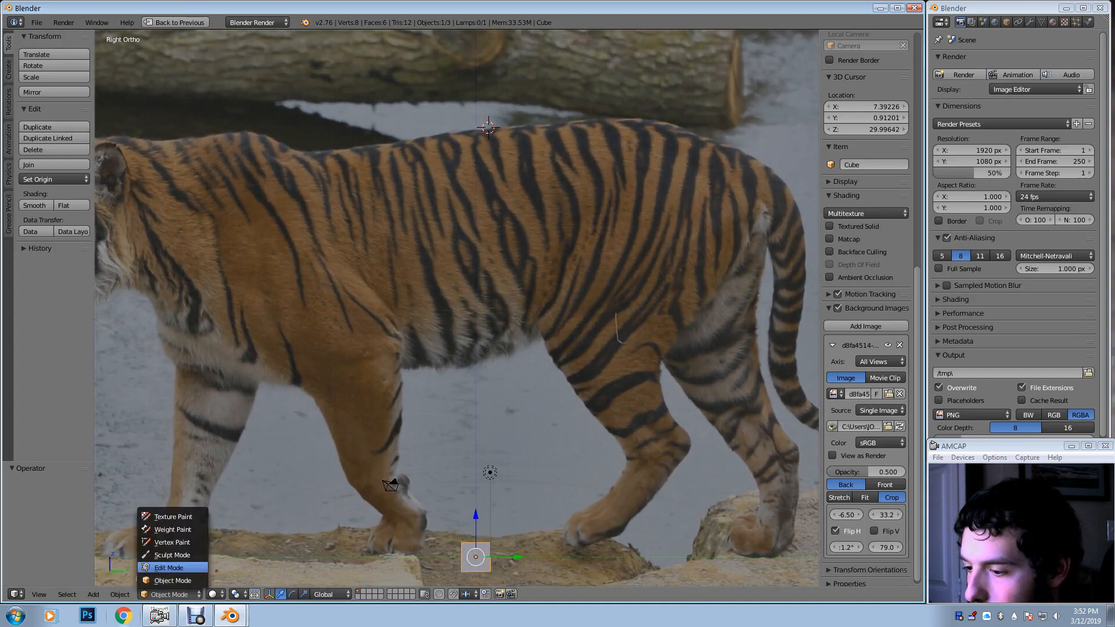
{"action": "left_click", "coordinate": [168, 567]}
{"action": "middle_click_drag", "start_coordinate": [447, 343], "coordinate": [485, 362]}
{"action": "middle_click_drag", "start_coordinate": [485, 362], "coordinate": [486, 300], "text": "shift"}
{"action": "key", "text": "g"}
{"action": "key", "text": "z"}
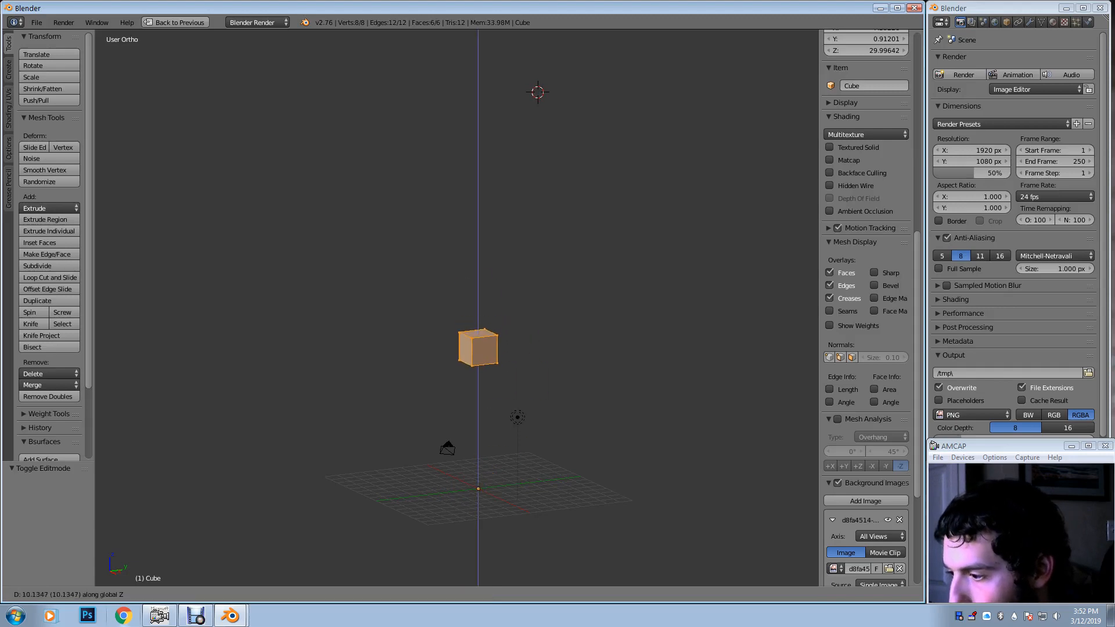
{"action": "key", "text": "Return"}
Scale the cube mesh by 5.929 in the right view and lower it 2.959 units along Z onto the tiger's torso
{"action": "key", "text": "KP_3"}
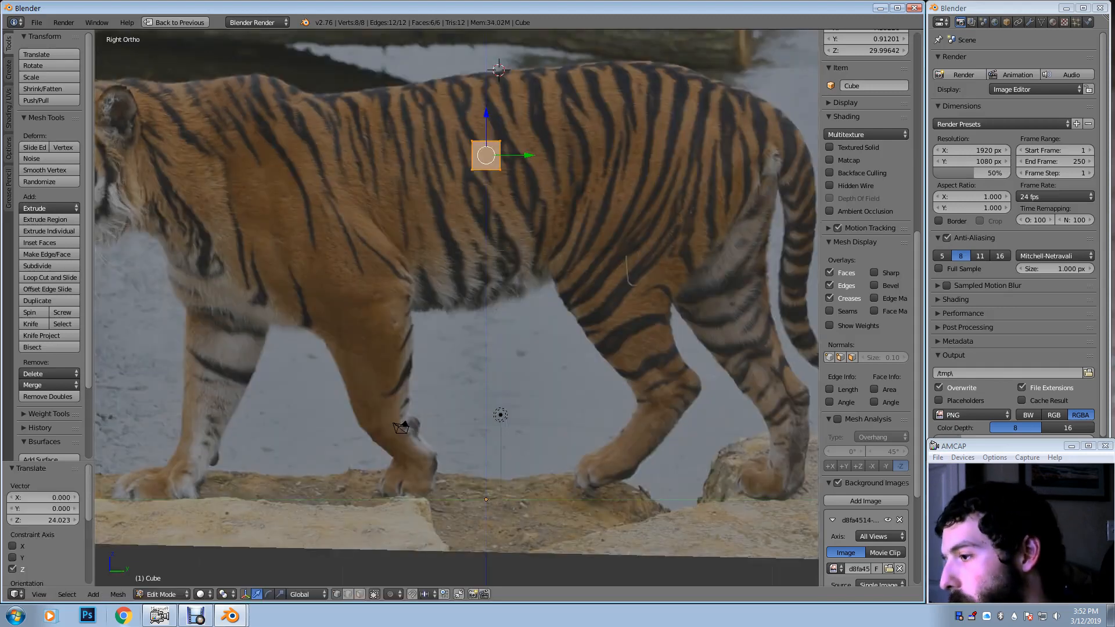
{"action": "key", "text": "s"}
{"action": "key", "text": "Return"}
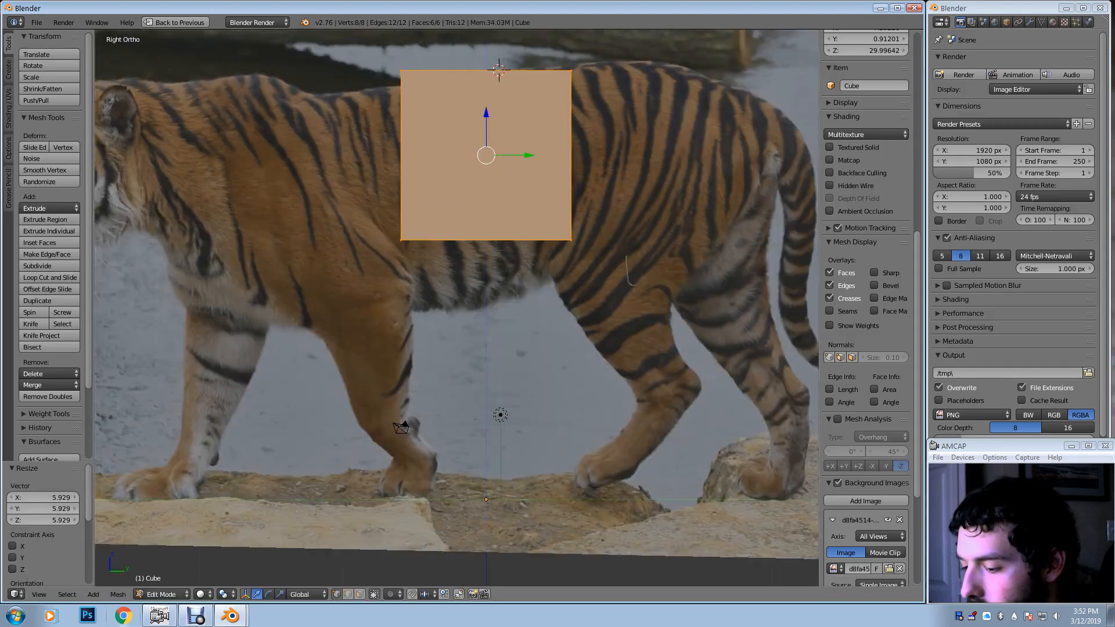
{"action": "key", "text": "g"}
{"action": "key", "text": "z"}
{"action": "key", "text": "Return"}
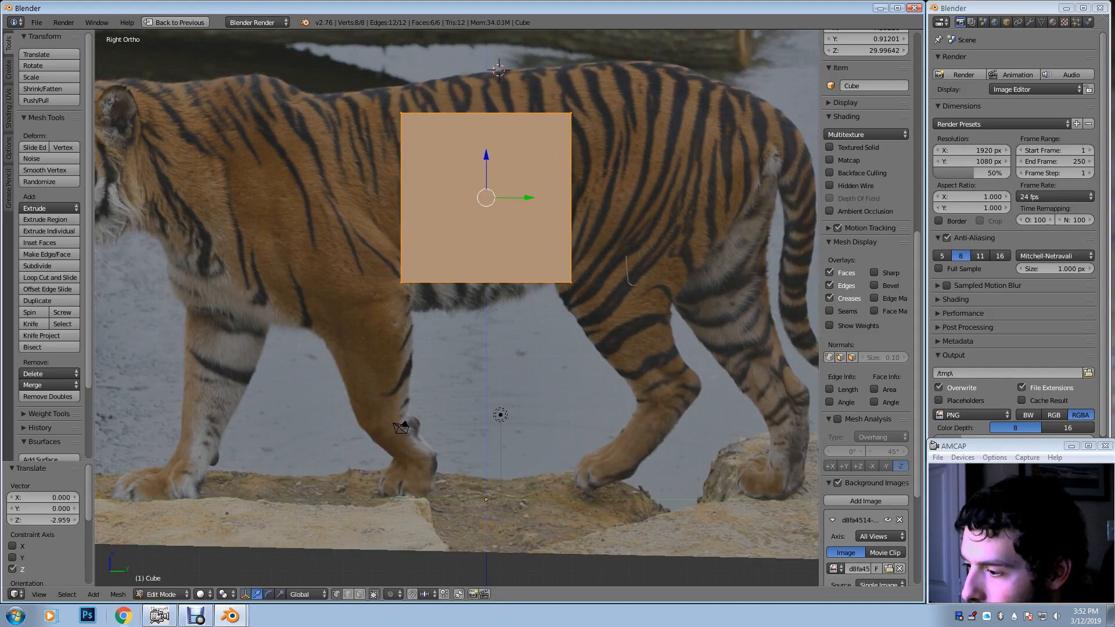
Stretch the cube mesh along Y by about 3.73 across the tiger's body and rotate it by 0.472°
{"action": "key", "text": "s"}
{"action": "key", "text": "y"}
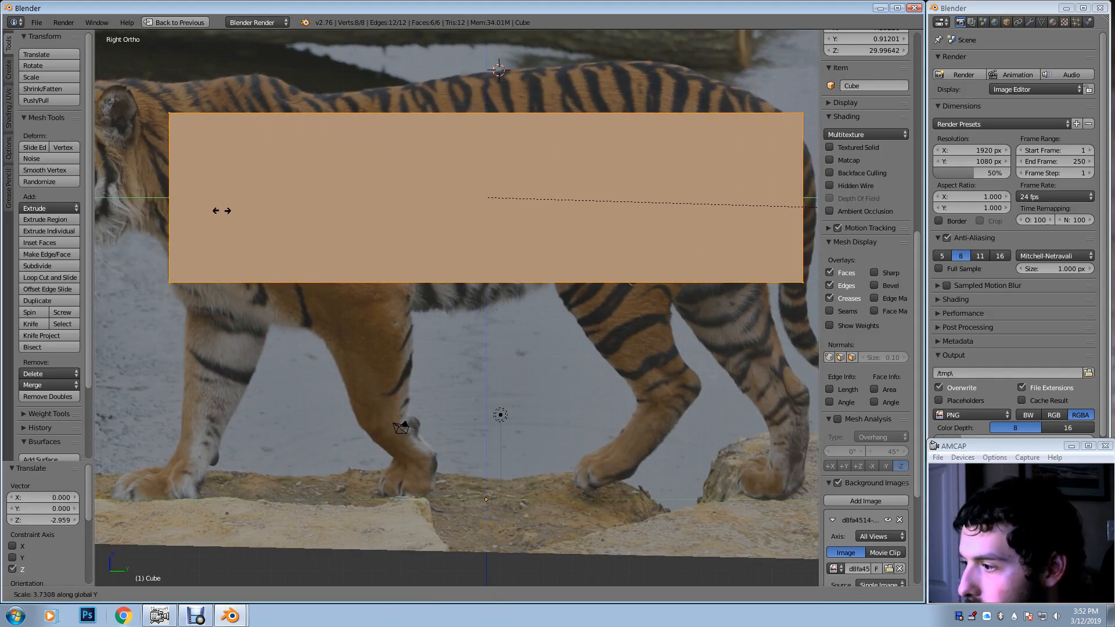
{"action": "key", "text": "Return"}
{"action": "key", "text": "r"}
{"action": "key", "text": "Return"}
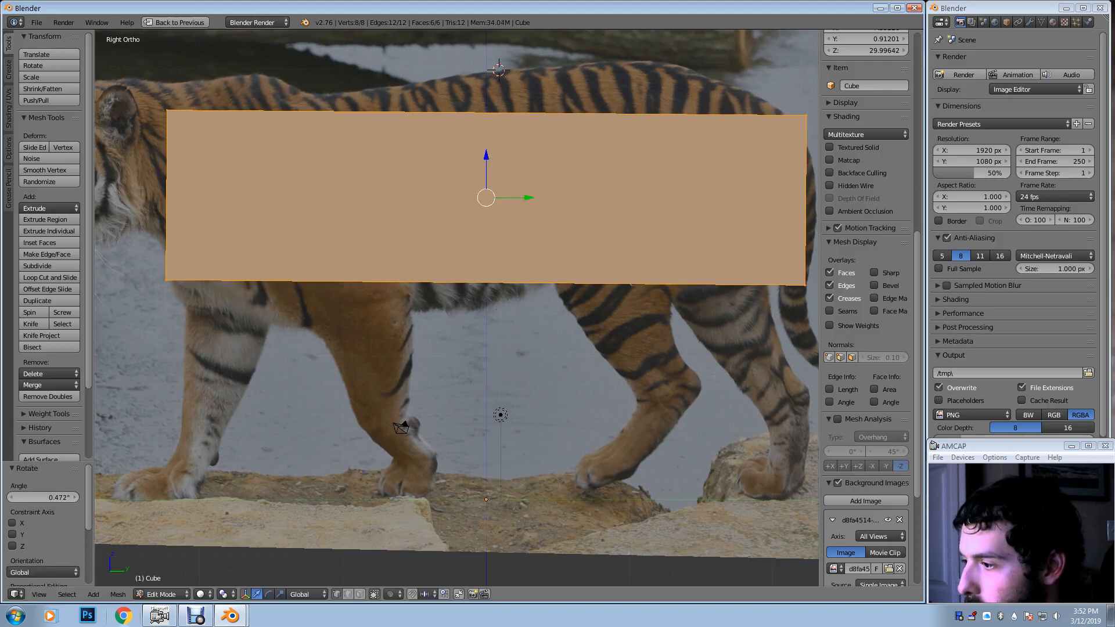
Tilt the stretched box by -4.408° to follow the tiger's torso and scale it uniformly by 1.084
{"action": "key", "text": "r"}
{"action": "key", "text": "Return"}
{"action": "key", "text": "s"}
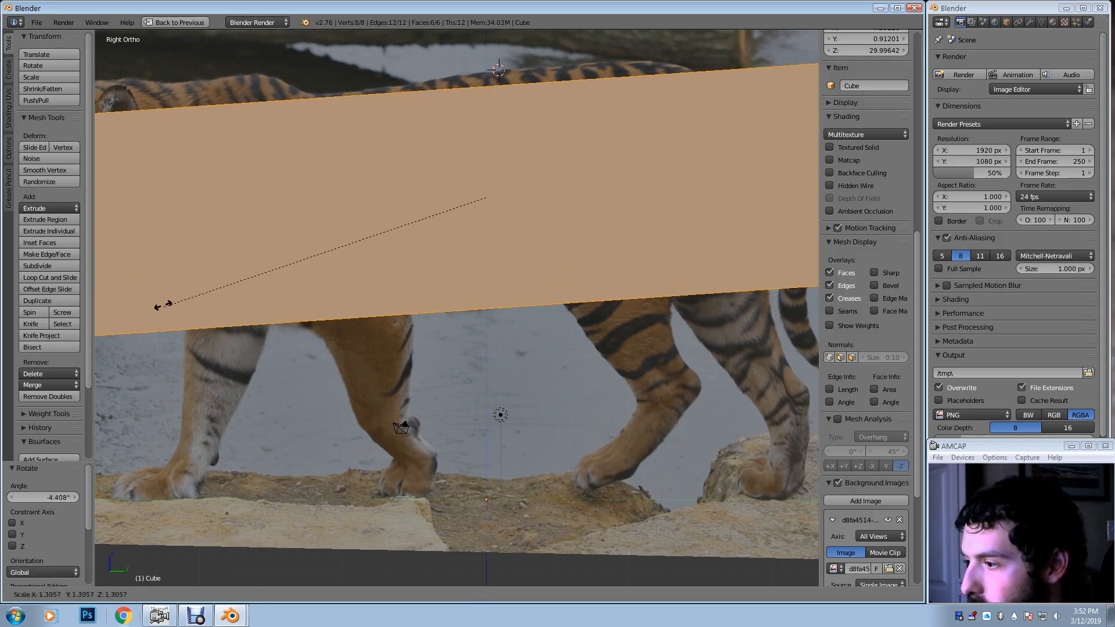
{"action": "left_click", "coordinate": [208, 262]}
{"action": "middle_click_drag", "start_coordinate": [208, 262], "coordinate": [161, 303], "text": "shift"}
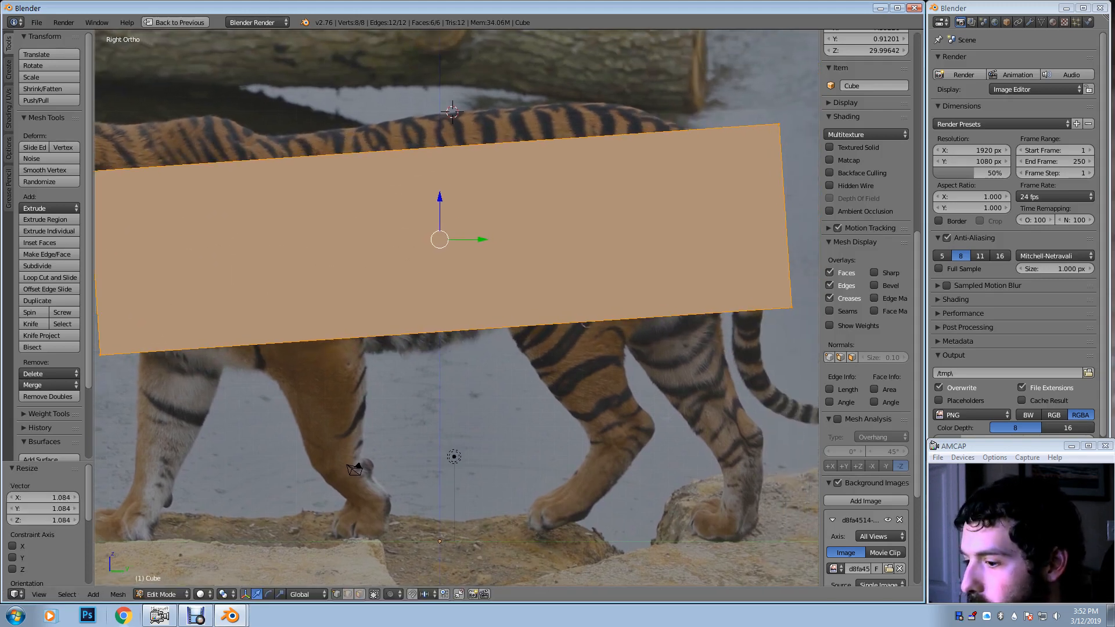
Switch the box to Sculpt Mode and choose the Snake Hook brush with a radius of 207 px
{"action": "left_click", "coordinate": [162, 594]}
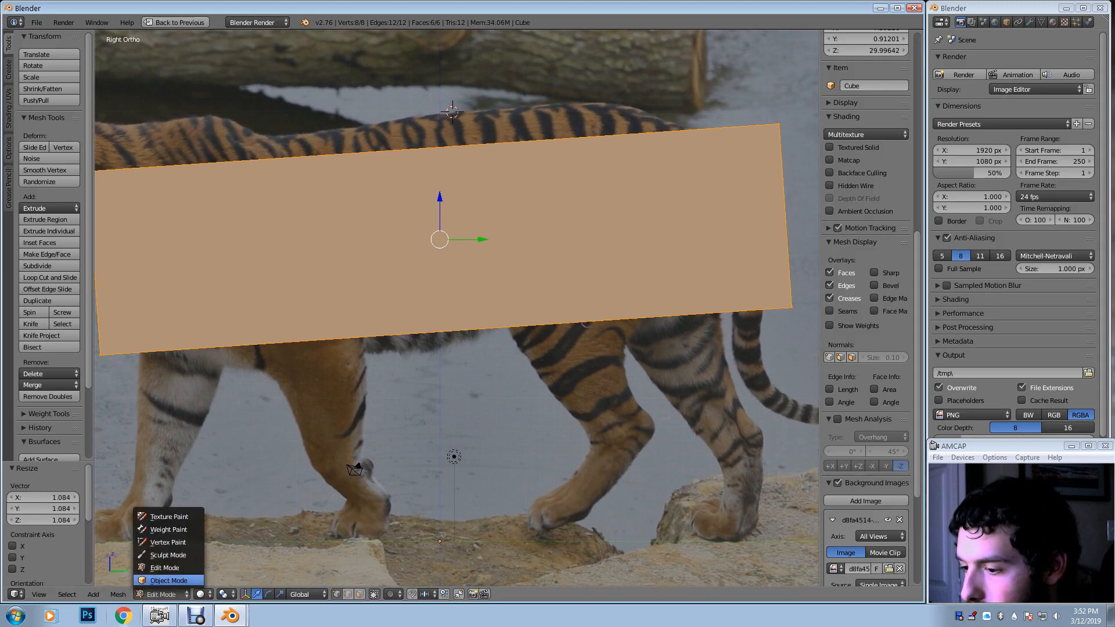
{"action": "left_click", "coordinate": [166, 555]}
{"action": "middle_click_drag", "start_coordinate": [283, 392], "coordinate": [337, 416]}
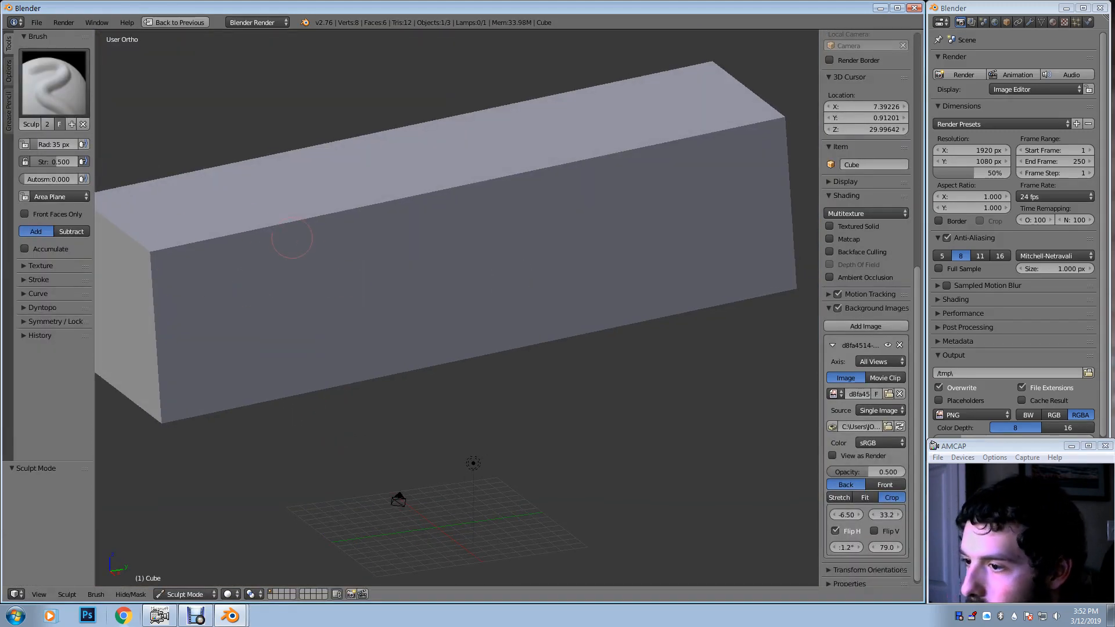
{"action": "key", "text": "k"}
{"action": "middle_click_drag", "start_coordinate": [286, 242], "coordinate": [319, 264]}
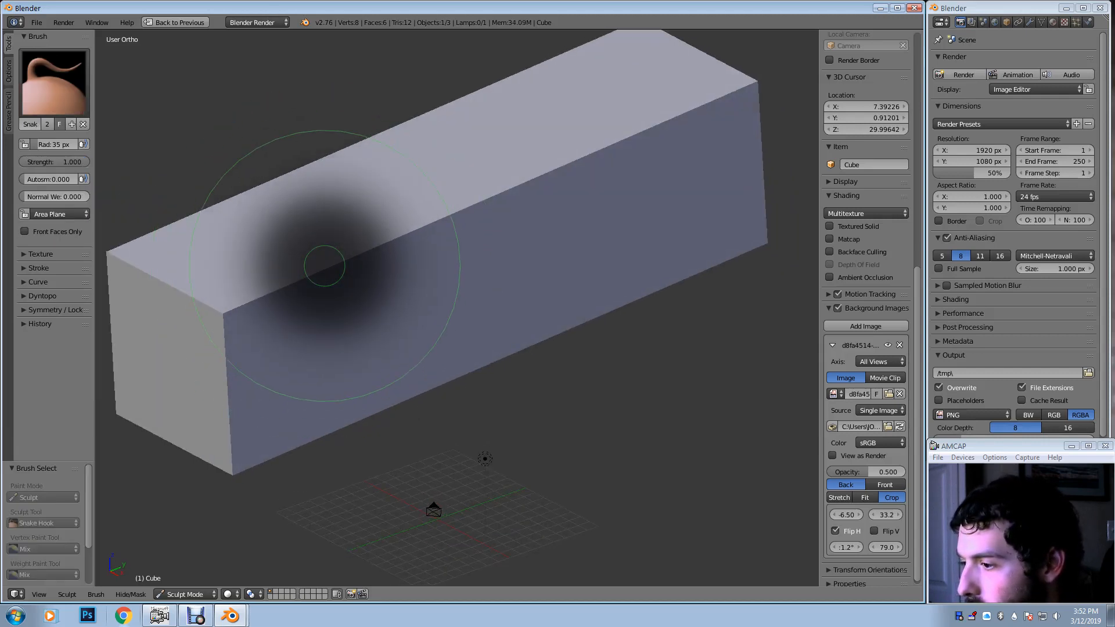
{"action": "left_click", "coordinate": [433, 265]}
{"action": "key", "text": "f"}
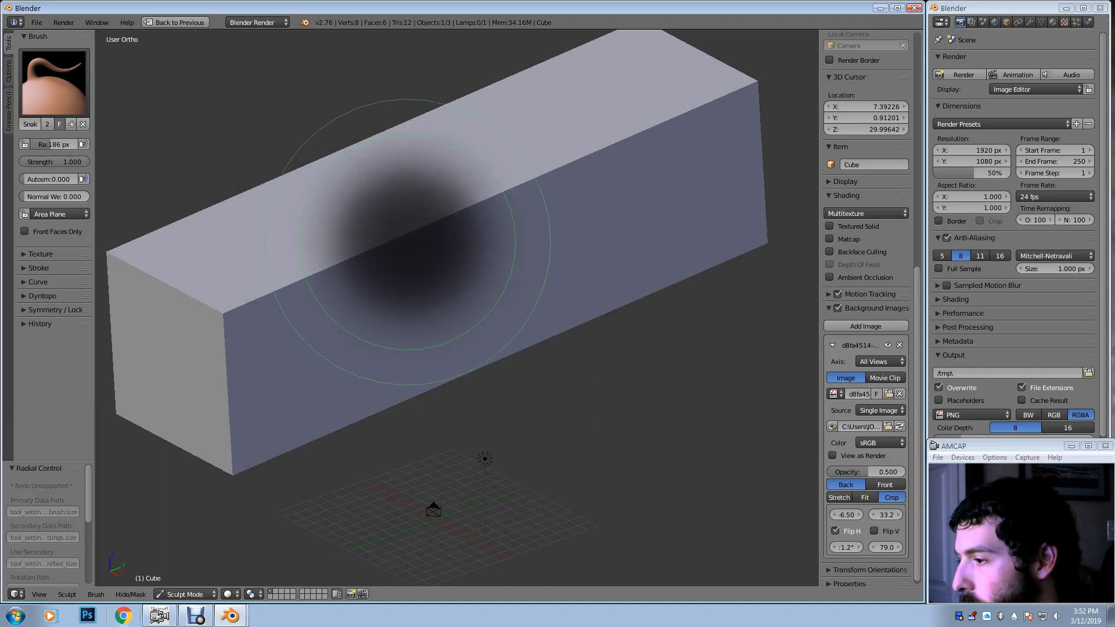
{"action": "left_click", "coordinate": [558, 233]}
{"action": "key", "text": "f"}
{"action": "left_click", "coordinate": [435, 232]}
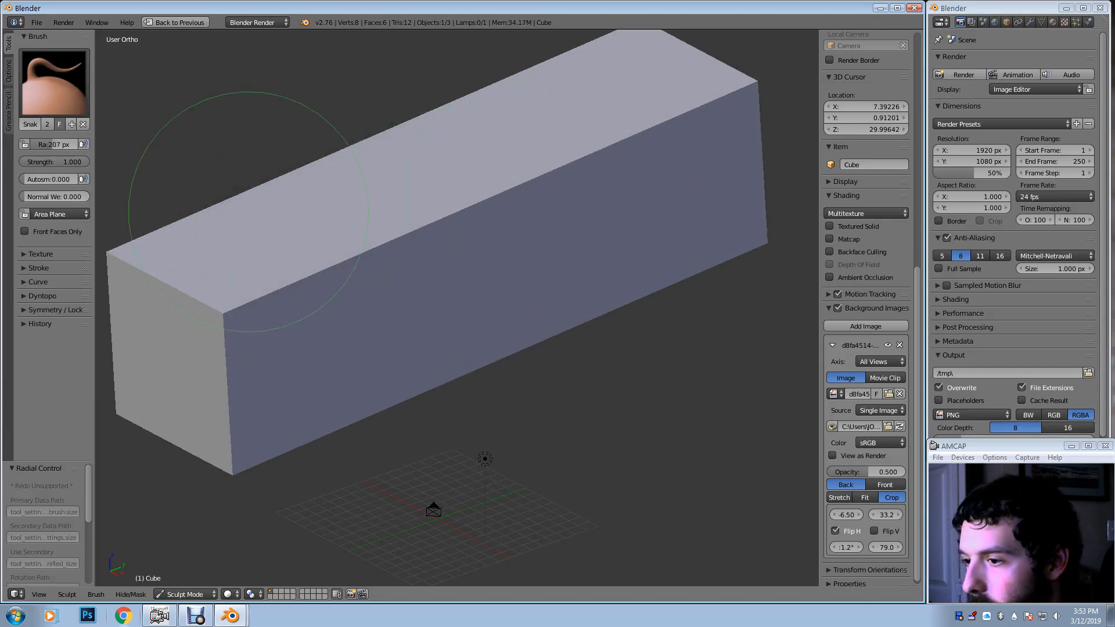
Enable dynamic topology for the box at a relative detail size of 12 px
{"action": "middle_click_drag", "start_coordinate": [208, 189], "coordinate": [349, 272]}
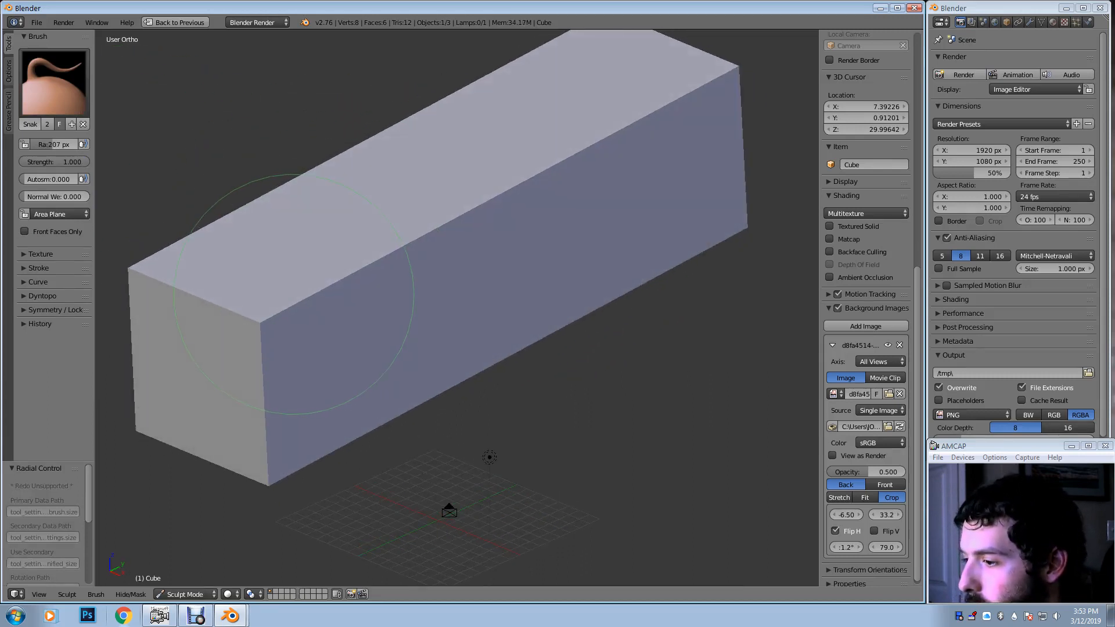
{"action": "left_click", "coordinate": [42, 296]}
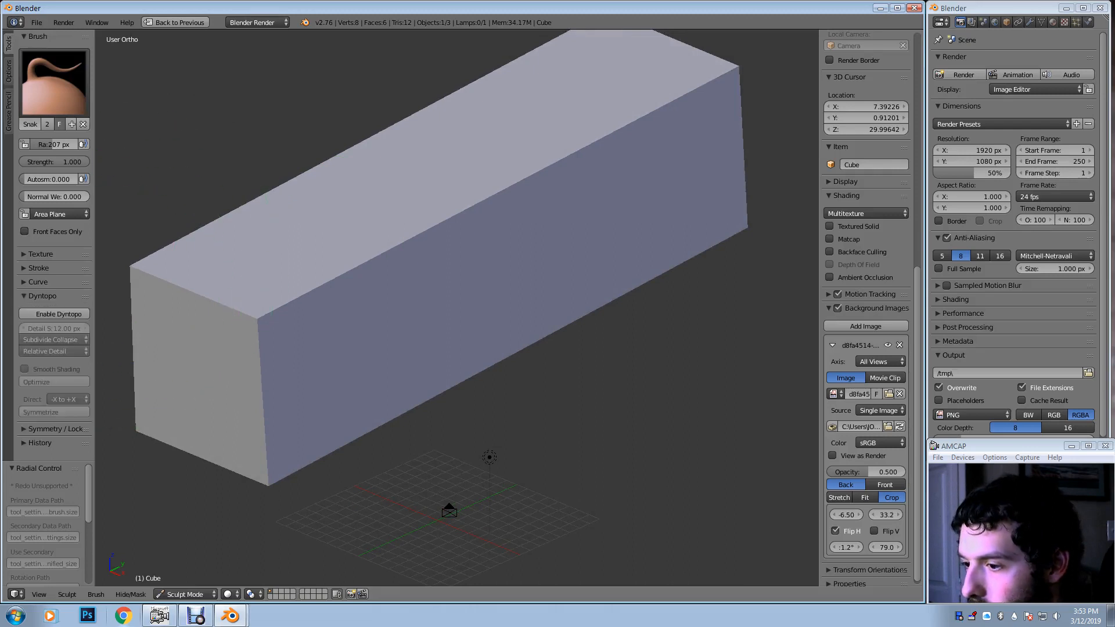
{"action": "left_click", "coordinate": [54, 315]}
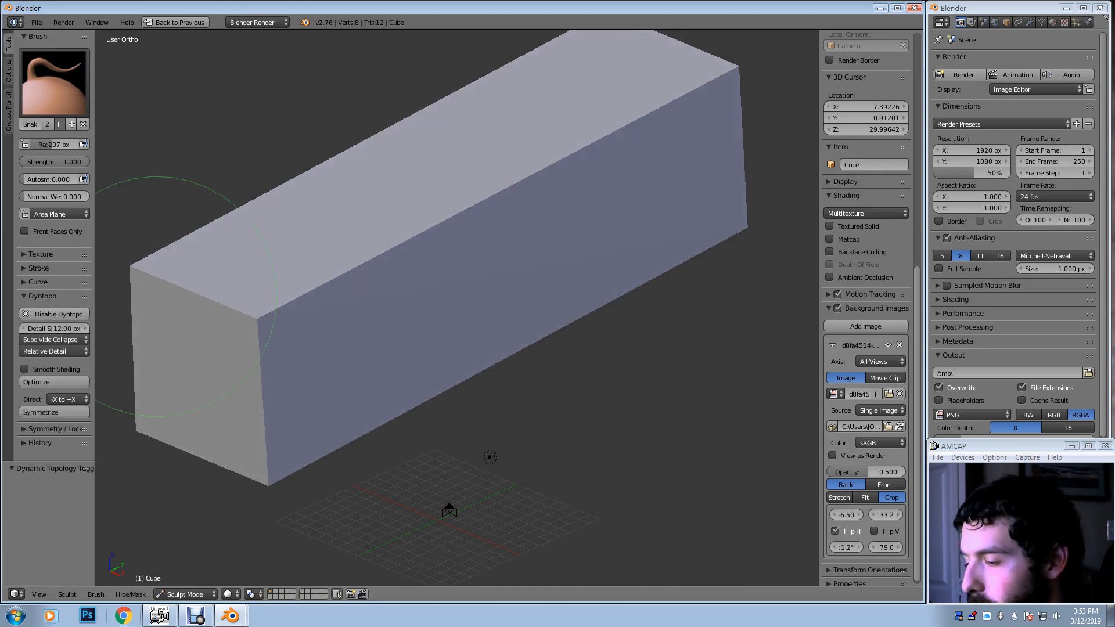
{"action": "middle_click_drag", "start_coordinate": [267, 303], "coordinate": [277, 300]}
{"action": "left_click_drag", "start_coordinate": [278, 299], "coordinate": [317, 289]}
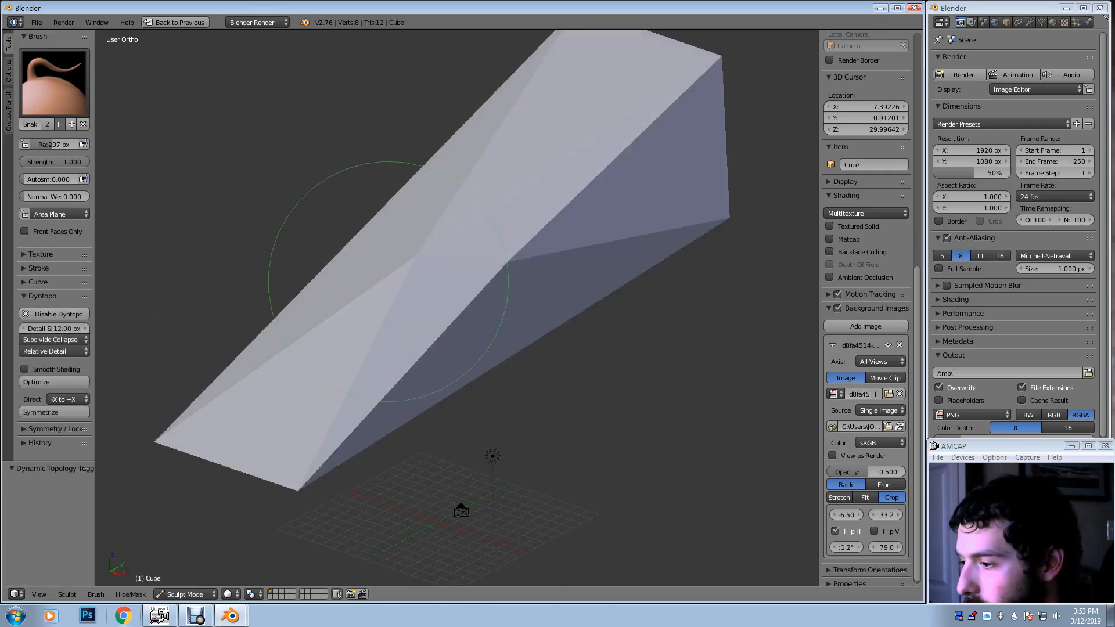
{"action": "key", "text": "ctrl+z"}
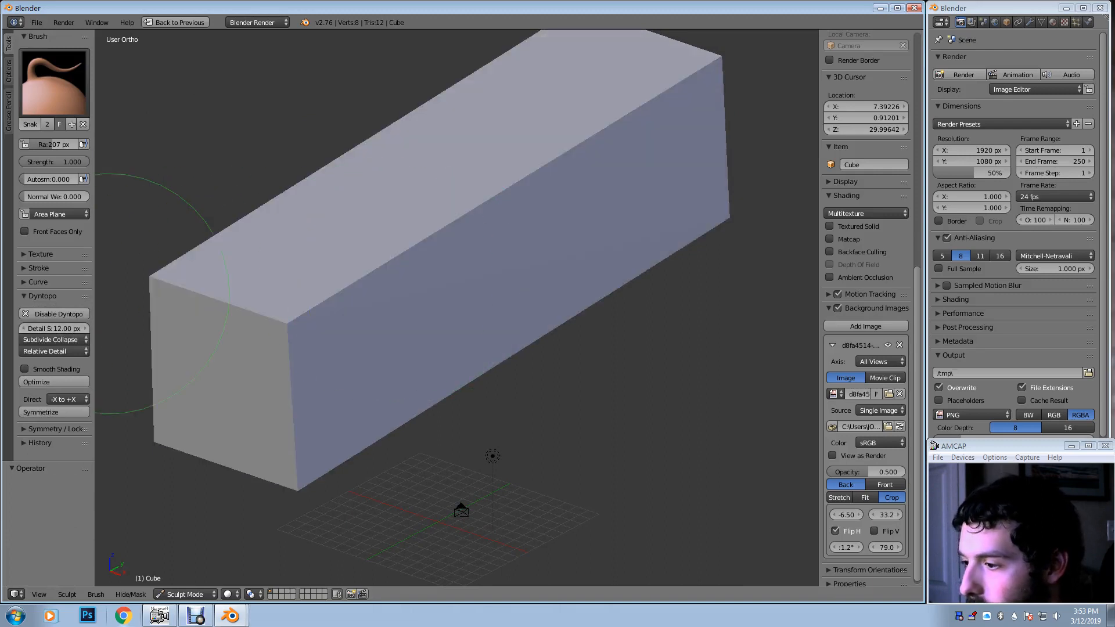
Round off the box's long upper edges with Snake Hook strokes to shape the tiger's back from shoulders to hips
{"action": "mouse_move", "coordinate": [231, 272]}
{"action": "left_mouse_down"}
{"action": "mouse_move", "coordinate": [273, 291]}
{"action": "mouse_move", "coordinate": [293, 282]}
{"action": "mouse_move", "coordinate": [308, 296]}
{"action": "mouse_move", "coordinate": [274, 300]}
{"action": "left_mouse_up"}
{"action": "middle_click_drag", "start_coordinate": [340, 291], "coordinate": [380, 284]}
{"action": "mouse_move", "coordinate": [438, 222]}
{"action": "left_mouse_down"}
{"action": "mouse_move", "coordinate": [428, 245]}
{"action": "mouse_move", "coordinate": [390, 257]}
{"action": "left_mouse_up"}
{"action": "middle_click_drag", "start_coordinate": [390, 257], "coordinate": [490, 251]}
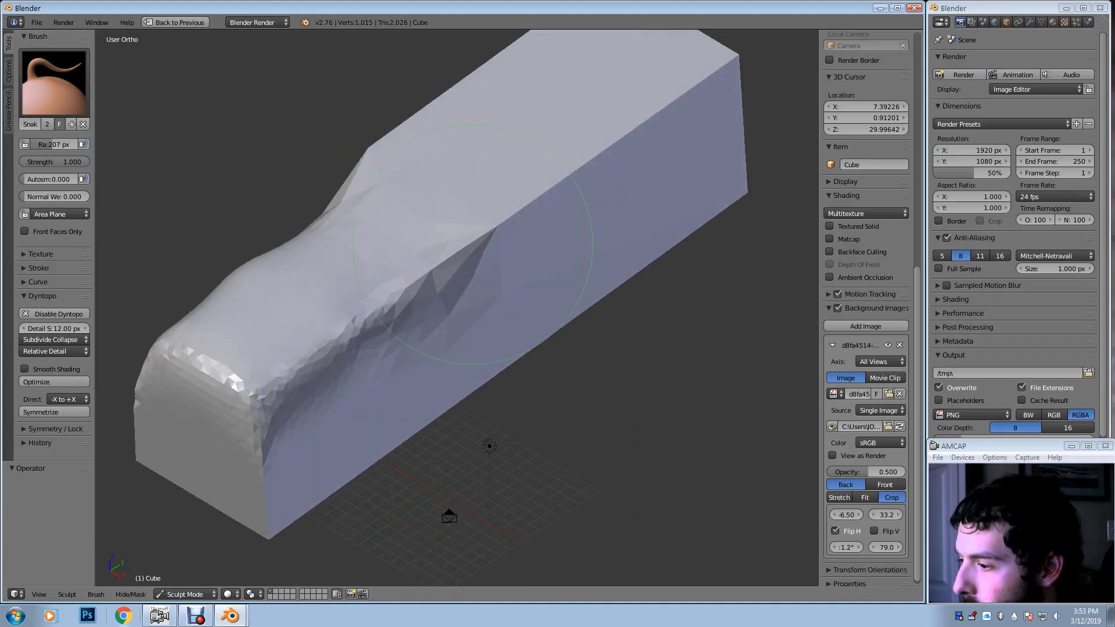
{"action": "mouse_move", "coordinate": [498, 213]}
{"action": "left_mouse_down"}
{"action": "mouse_move", "coordinate": [472, 244]}
{"action": "mouse_move", "coordinate": [453, 241]}
{"action": "mouse_move", "coordinate": [485, 217]}
{"action": "left_mouse_up"}
{"action": "mouse_move", "coordinate": [537, 174]}
{"action": "left_mouse_down"}
{"action": "mouse_move", "coordinate": [564, 177]}
{"action": "mouse_move", "coordinate": [556, 187]}
{"action": "left_mouse_up"}
{"action": "middle_click_drag", "start_coordinate": [560, 174], "coordinate": [529, 174]}
{"action": "left_click_drag", "start_coordinate": [529, 174], "coordinate": [563, 187]}
{"action": "middle_click_drag", "start_coordinate": [574, 195], "coordinate": [540, 189]}
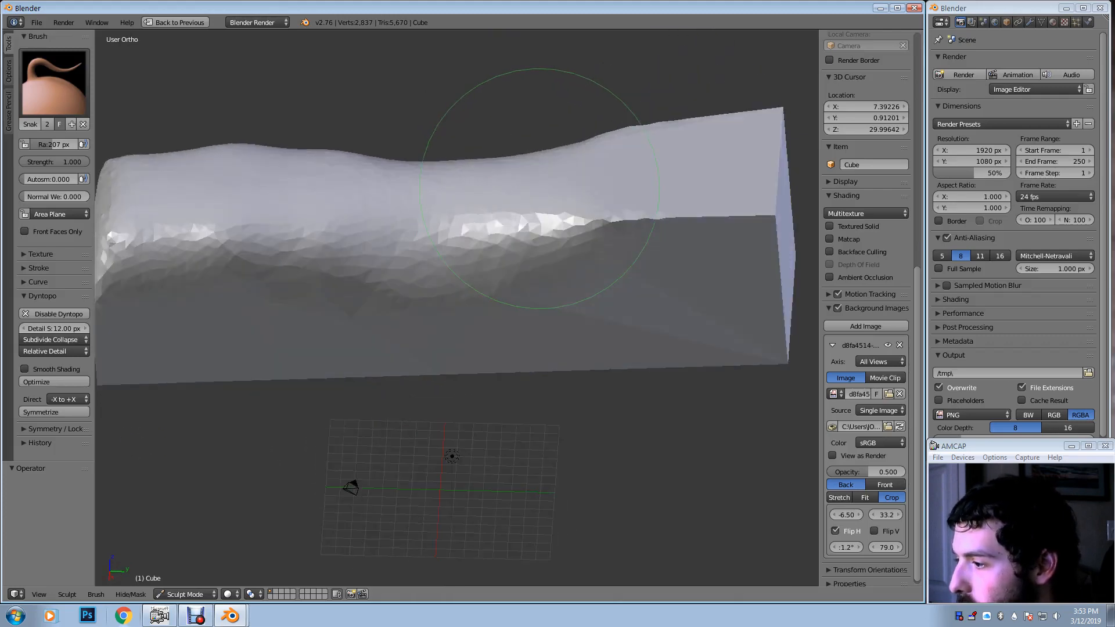
Pull the upper corners of the rear end inward and down to form a rounded rump
{"action": "mouse_move", "coordinate": [575, 174]}
{"action": "left_mouse_down"}
{"action": "mouse_move", "coordinate": [638, 213]}
{"action": "mouse_move", "coordinate": [693, 223]}
{"action": "left_mouse_up"}
{"action": "left_click_drag", "start_coordinate": [706, 180], "coordinate": [720, 215]}
{"action": "middle_click_drag", "start_coordinate": [758, 228], "coordinate": [686, 200]}
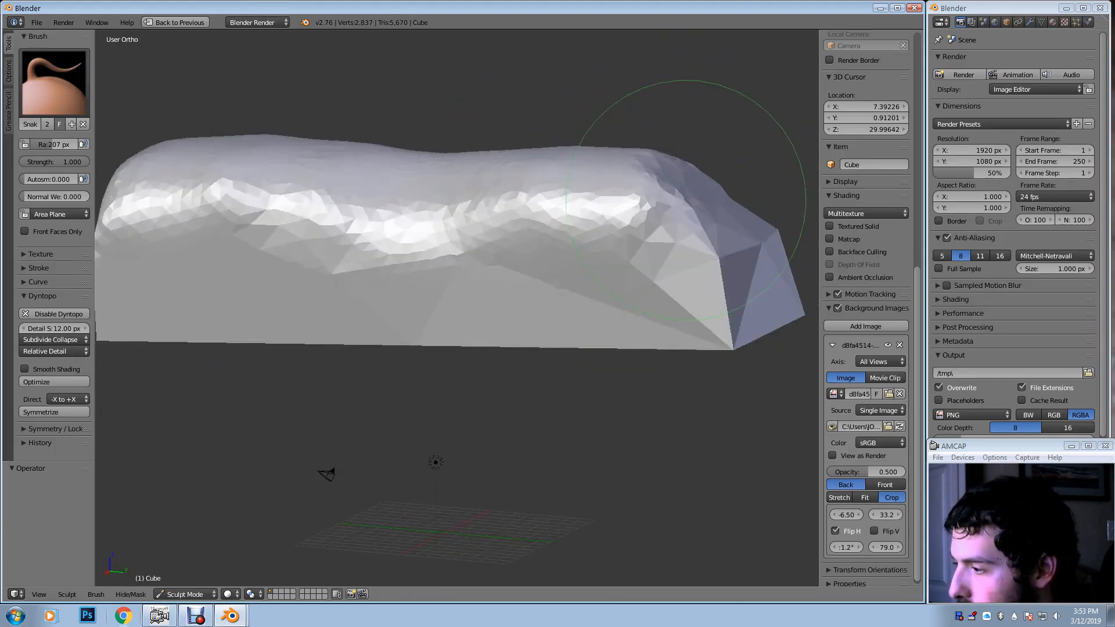
{"action": "mouse_move", "coordinate": [700, 273]}
{"action": "middle_mouse_down"}
{"action": "mouse_move", "coordinate": [708, 320]}
{"action": "mouse_move", "coordinate": [630, 257]}
{"action": "middle_mouse_up"}
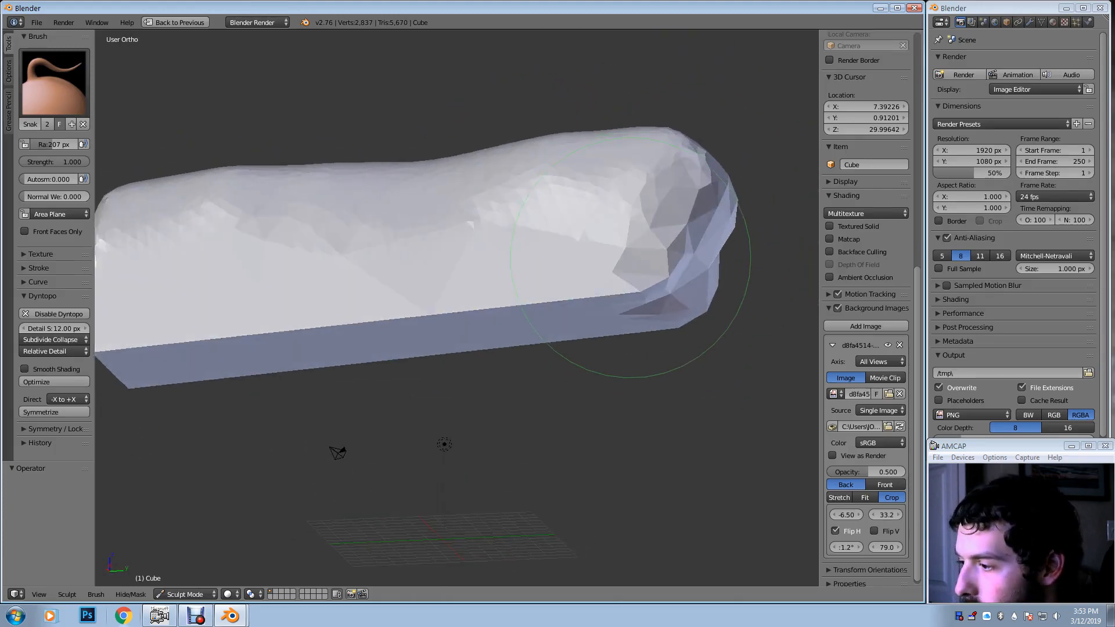
Pull in the torso's lower edges from hips to chest to round the belly and underside
{"action": "left_click_drag", "start_coordinate": [641, 293], "coordinate": [622, 261]}
{"action": "left_click_drag", "start_coordinate": [543, 305], "coordinate": [511, 279]}
{"action": "left_click_drag", "start_coordinate": [459, 314], "coordinate": [479, 285]}
{"action": "left_click_drag", "start_coordinate": [325, 313], "coordinate": [354, 296]}
{"action": "middle_click_drag", "start_coordinate": [369, 294], "coordinate": [383, 320]}
{"action": "left_click_drag", "start_coordinate": [383, 319], "coordinate": [388, 329]}
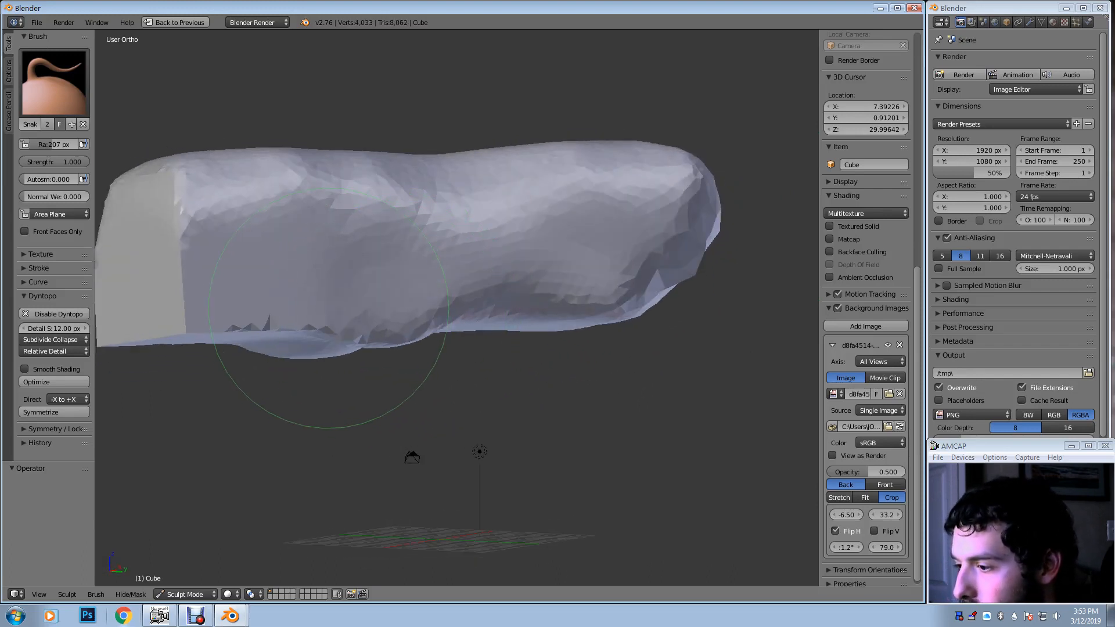
{"action": "left_click_drag", "start_coordinate": [320, 323], "coordinate": [309, 316]}
{"action": "middle_click_drag", "start_coordinate": [308, 319], "coordinate": [382, 315]}
{"action": "left_click_drag", "start_coordinate": [350, 329], "coordinate": [330, 321]}
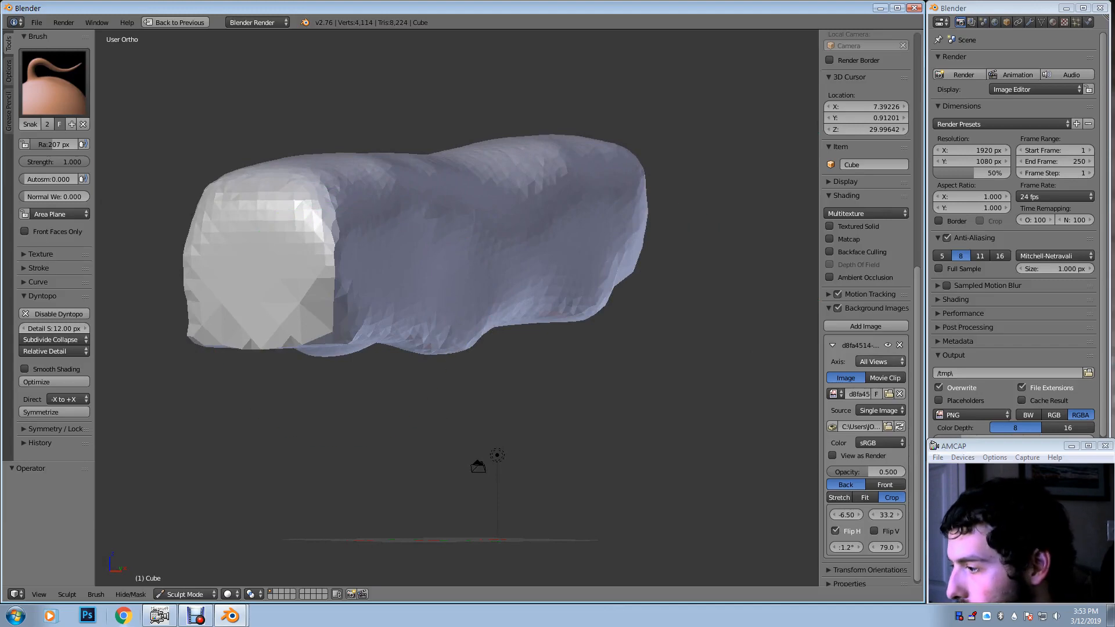
Turn on Matcap shading and choose the multicoloured normal-style matcap
{"action": "scroll", "coordinate": [866, 307], "scroll_direction": "up", "scroll_amount": 10}
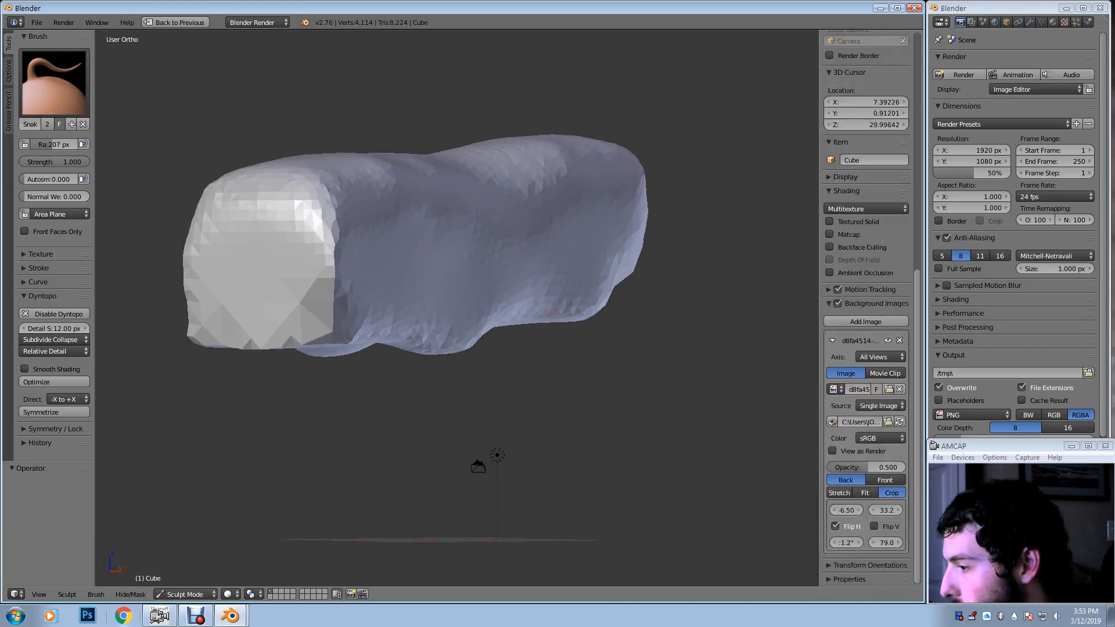
{"action": "scroll", "coordinate": [866, 308], "scroll_direction": "down", "scroll_amount": 4}
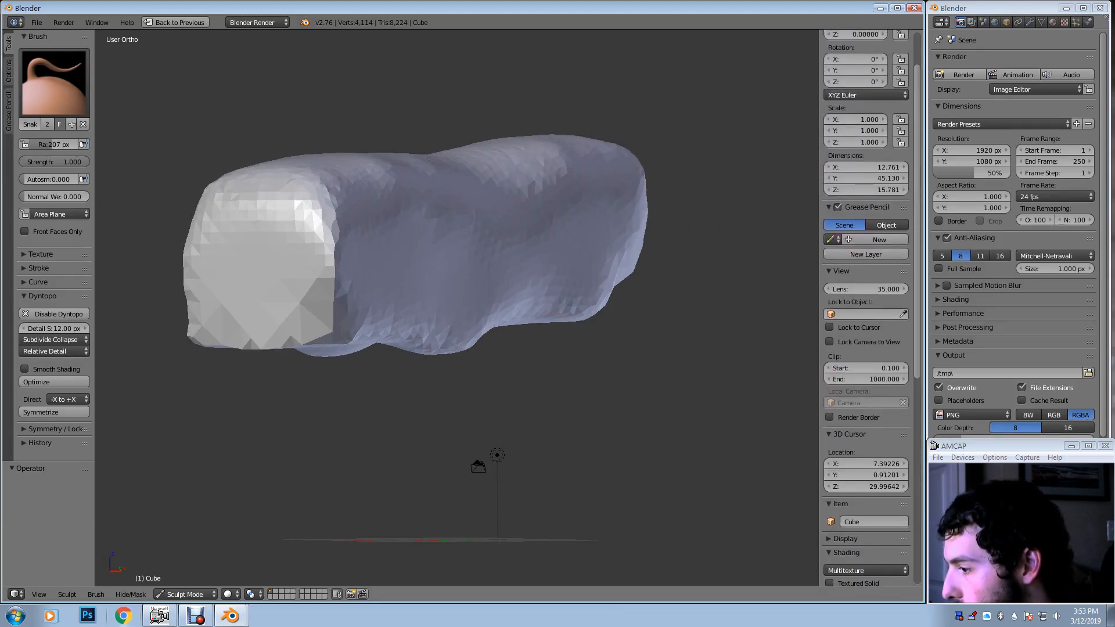
{"action": "scroll", "coordinate": [866, 308], "scroll_direction": "down", "scroll_amount": 1}
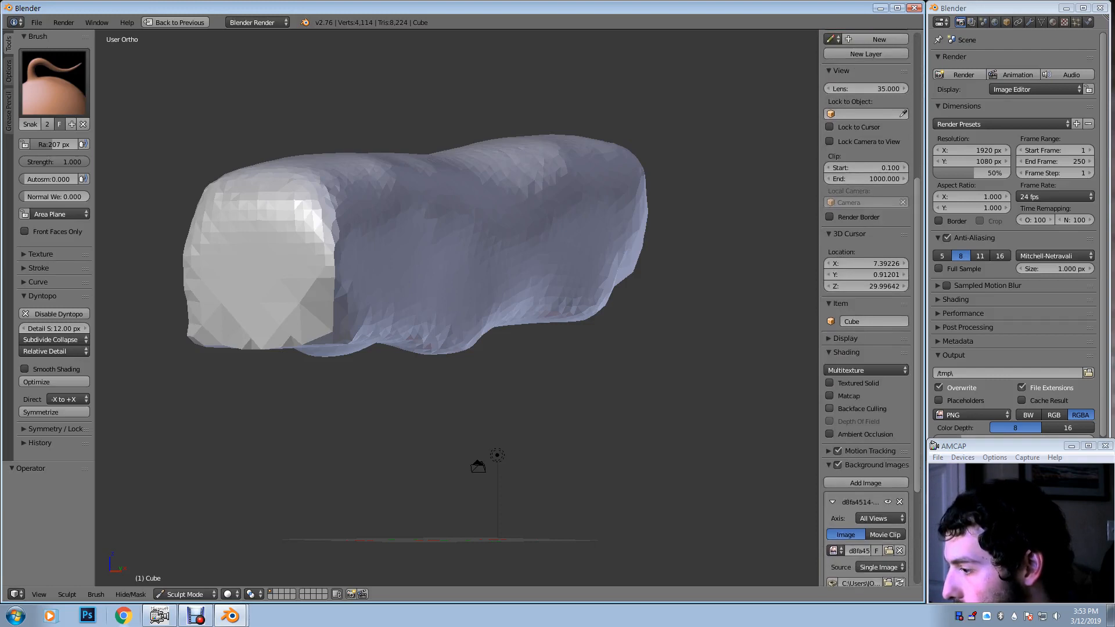
{"action": "left_click", "coordinate": [829, 395]}
{"action": "left_click", "coordinate": [865, 437]}
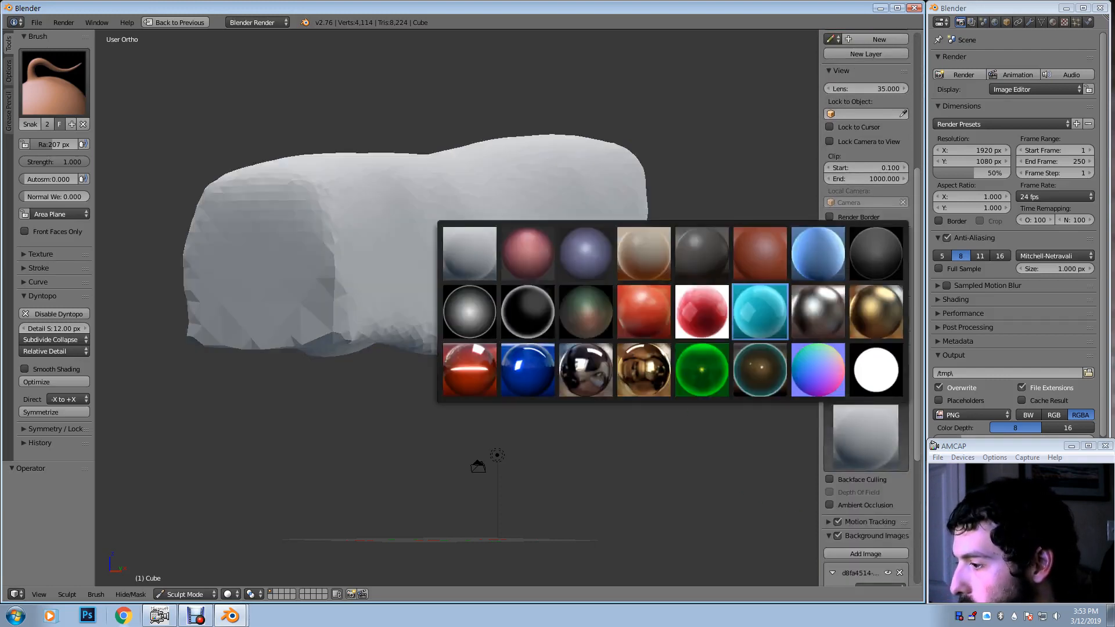
{"action": "left_click", "coordinate": [818, 370]}
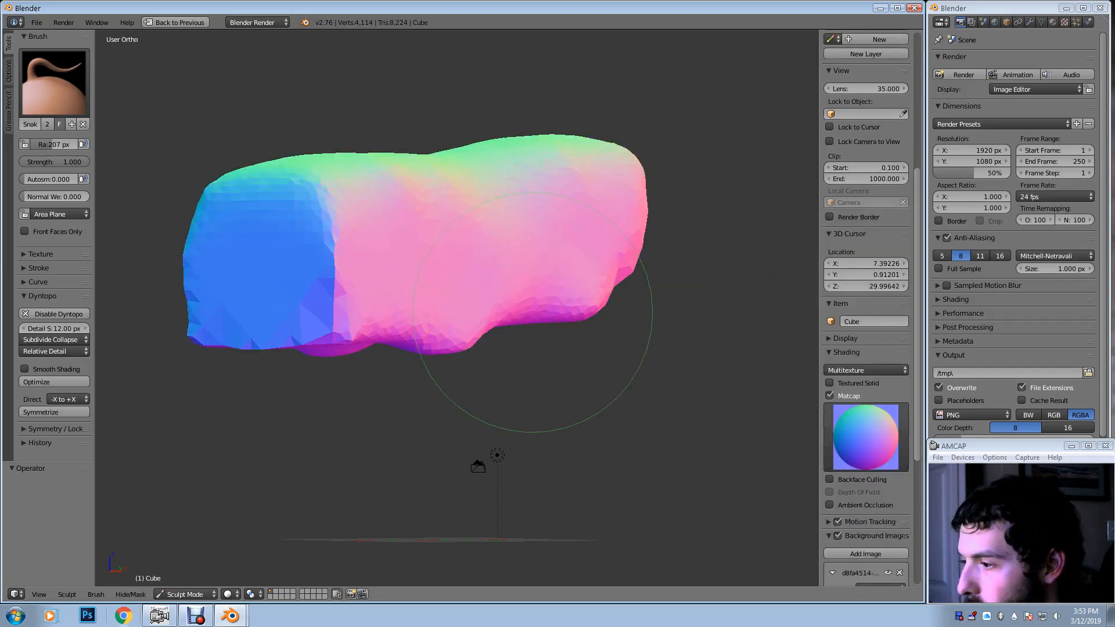
Smooth the flat front end of the torso and its hard side edge
{"action": "mouse_move", "coordinate": [472, 291]}
{"action": "middle_mouse_down"}
{"action": "mouse_move", "coordinate": [460, 273]}
{"action": "mouse_move", "coordinate": [453, 298]}
{"action": "mouse_move", "coordinate": [531, 310]}
{"action": "middle_mouse_up"}
{"action": "scroll", "coordinate": [410, 308], "scroll_direction": "up", "scroll_amount": 1}
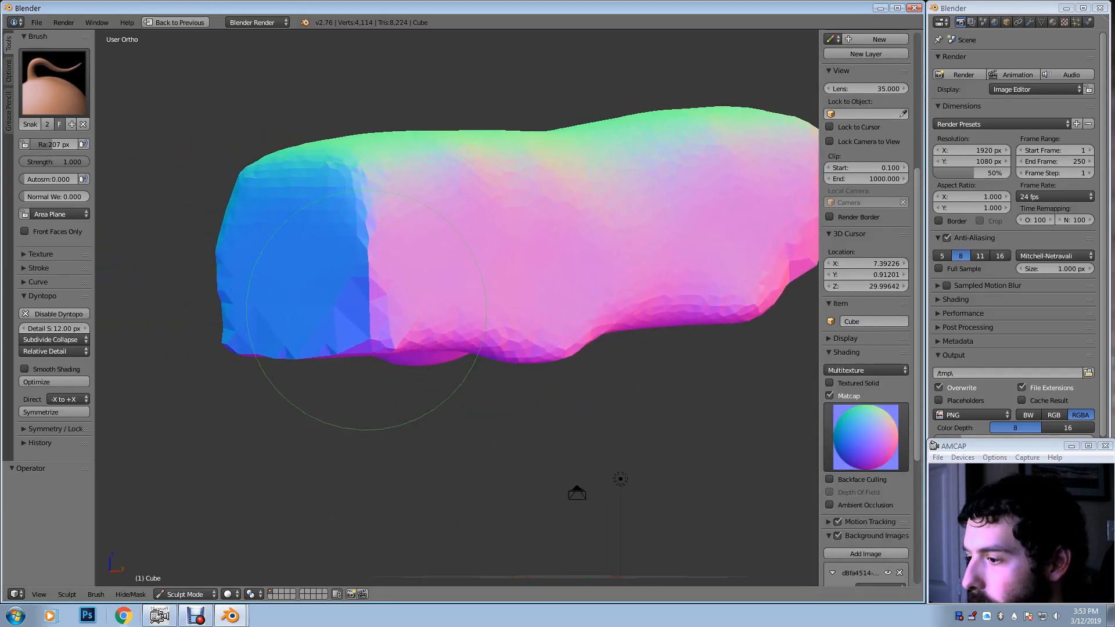
{"action": "mouse_move", "coordinate": [372, 309]}
{"action": "left_mouse_down", "text": "shift"}
{"action": "mouse_move", "coordinate": [419, 293]}
{"action": "mouse_move", "coordinate": [369, 275]}
{"action": "mouse_move", "coordinate": [383, 277]}
{"action": "left_mouse_up", "text": "shift"}
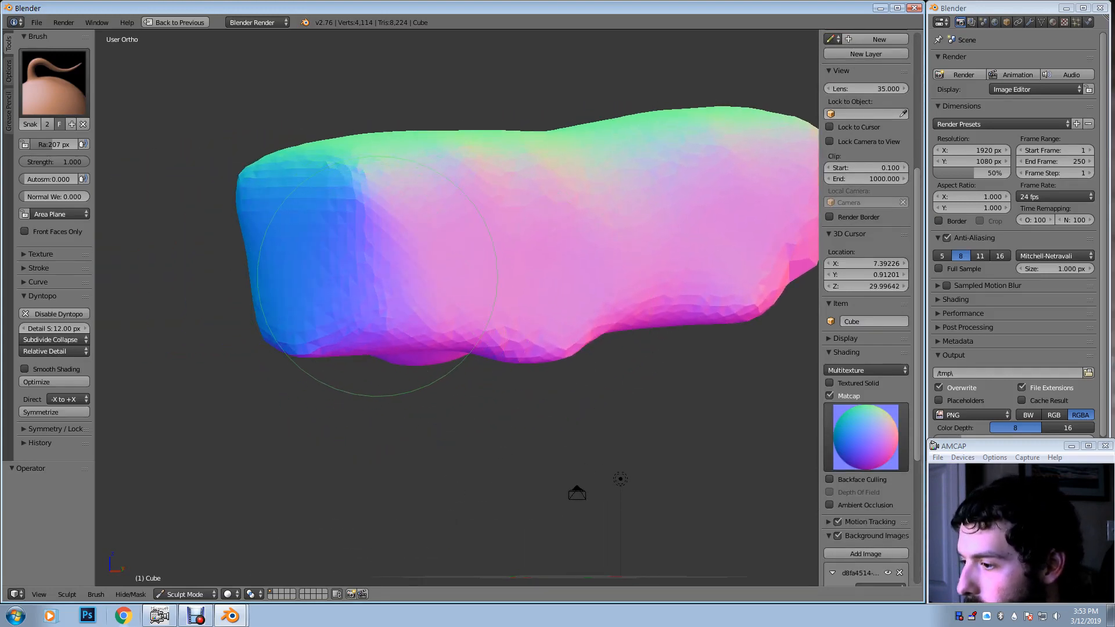
Pull a neck and head out of the torso's front end, inflate the head and return to the Snake Hook brush
{"action": "middle_click_drag", "start_coordinate": [390, 279], "coordinate": [455, 316]}
{"action": "mouse_move", "coordinate": [348, 242]}
{"action": "left_mouse_down"}
{"action": "mouse_move", "coordinate": [299, 224]}
{"action": "mouse_move", "coordinate": [314, 203]}
{"action": "mouse_move", "coordinate": [327, 207]}
{"action": "left_mouse_up"}
{"action": "key", "text": "ctrl+z"}
{"action": "mouse_move", "coordinate": [330, 208]}
{"action": "left_mouse_down"}
{"action": "mouse_move", "coordinate": [217, 169]}
{"action": "mouse_move", "coordinate": [200, 198]}
{"action": "mouse_move", "coordinate": [238, 226]}
{"action": "mouse_move", "coordinate": [267, 224]}
{"action": "mouse_move", "coordinate": [249, 228]}
{"action": "left_mouse_up"}
{"action": "key", "text": "i"}
{"action": "key", "text": "k"}
{"action": "mouse_move", "coordinate": [307, 209]}
{"action": "middle_mouse_down"}
{"action": "mouse_move", "coordinate": [272, 250]}
{"action": "mouse_move", "coordinate": [249, 348]}
{"action": "middle_mouse_up"}
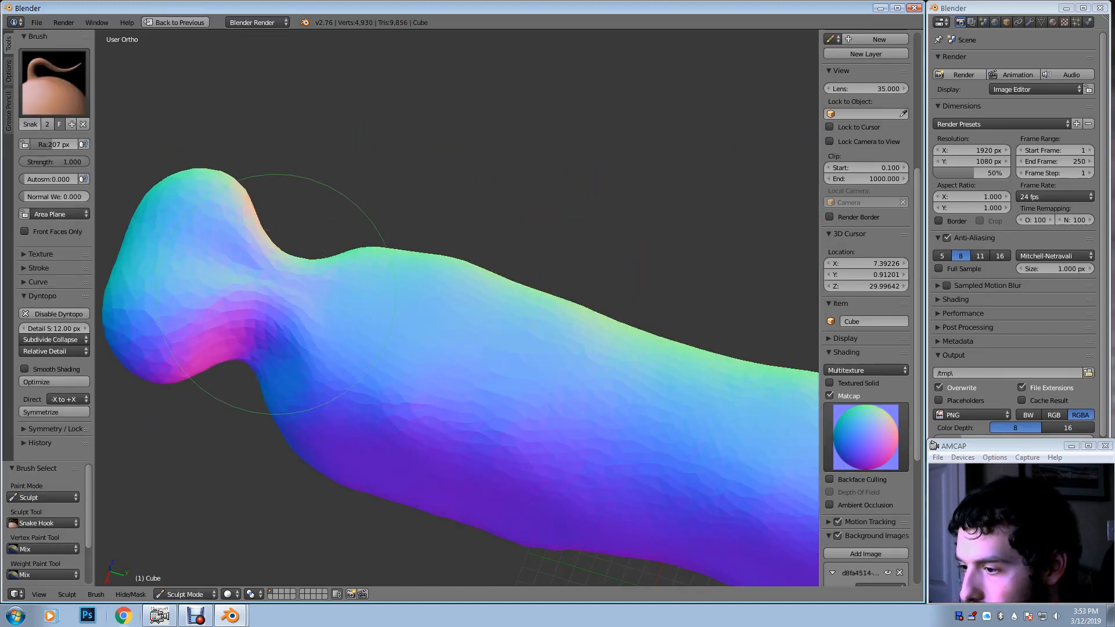
{"action": "middle_click_drag", "start_coordinate": [290, 262], "coordinate": [305, 169]}
{"action": "mouse_move", "coordinate": [319, 210]}
{"action": "middle_mouse_down"}
{"action": "mouse_move", "coordinate": [325, 302]}
{"action": "mouse_move", "coordinate": [461, 306]}
{"action": "mouse_move", "coordinate": [389, 218]}
{"action": "middle_mouse_up"}
In the right view, pull the front leg down from the chest to the paw, reducing the Snake Hook radius to 76 px
{"action": "key", "text": "KP_3"}
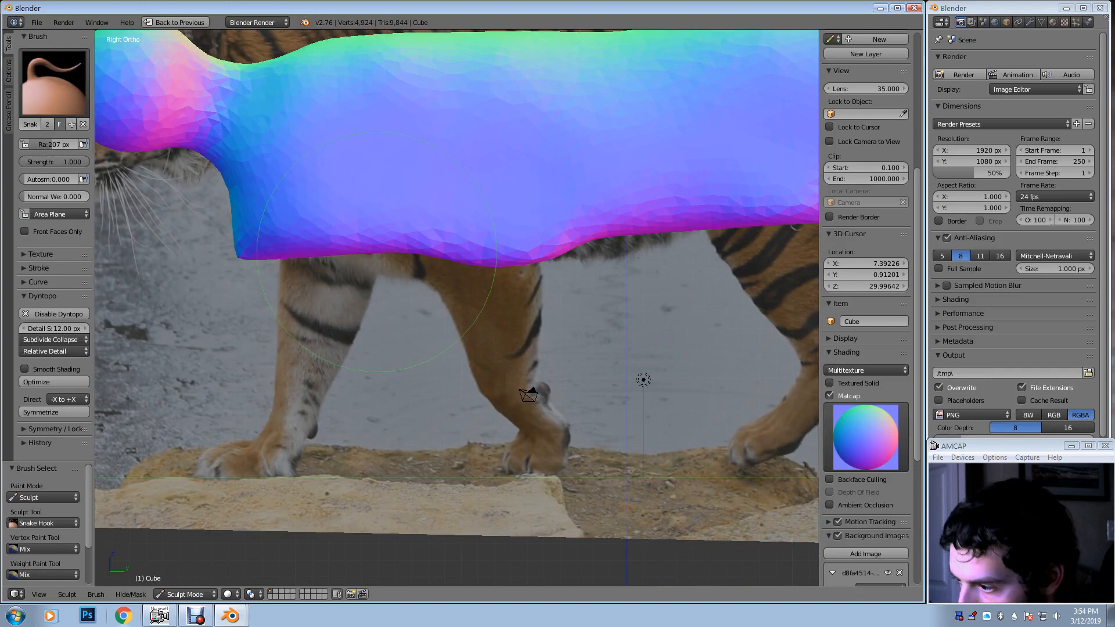
{"action": "scroll", "coordinate": [377, 251], "scroll_direction": "down", "scroll_amount": 2}
{"action": "mouse_move", "coordinate": [327, 263]}
{"action": "left_mouse_down"}
{"action": "mouse_move", "coordinate": [349, 286]}
{"action": "mouse_move", "coordinate": [347, 257]}
{"action": "mouse_move", "coordinate": [364, 300]}
{"action": "left_mouse_up"}
{"action": "key", "text": "f"}
{"action": "left_click", "coordinate": [374, 255]}
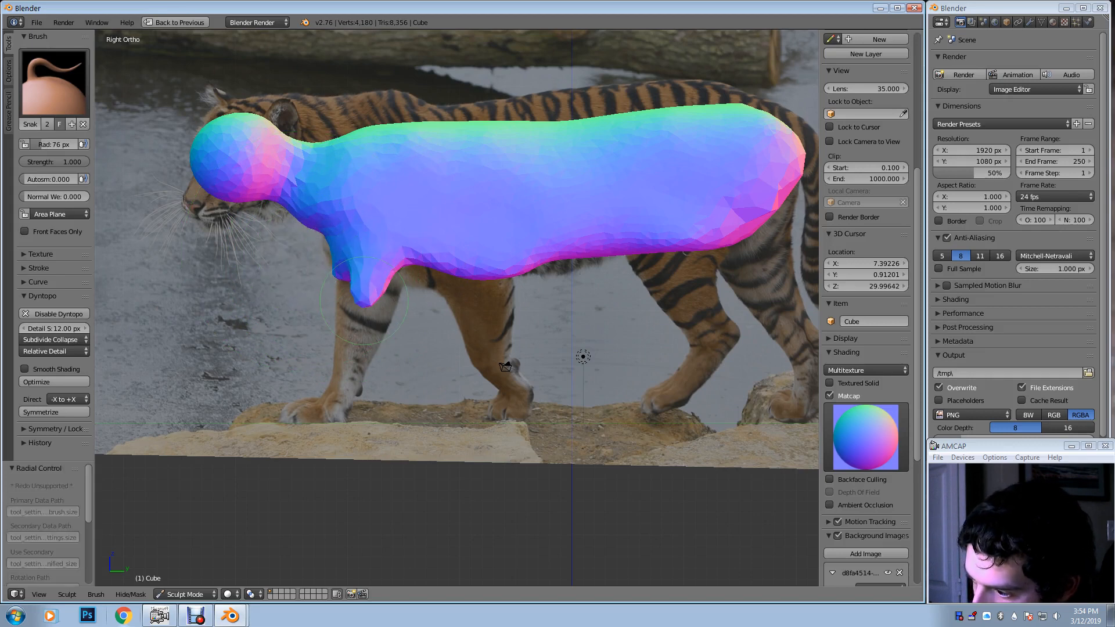
{"action": "mouse_move", "coordinate": [364, 259]}
{"action": "left_mouse_down"}
{"action": "mouse_move", "coordinate": [375, 321]}
{"action": "mouse_move", "coordinate": [347, 369]}
{"action": "left_mouse_up"}
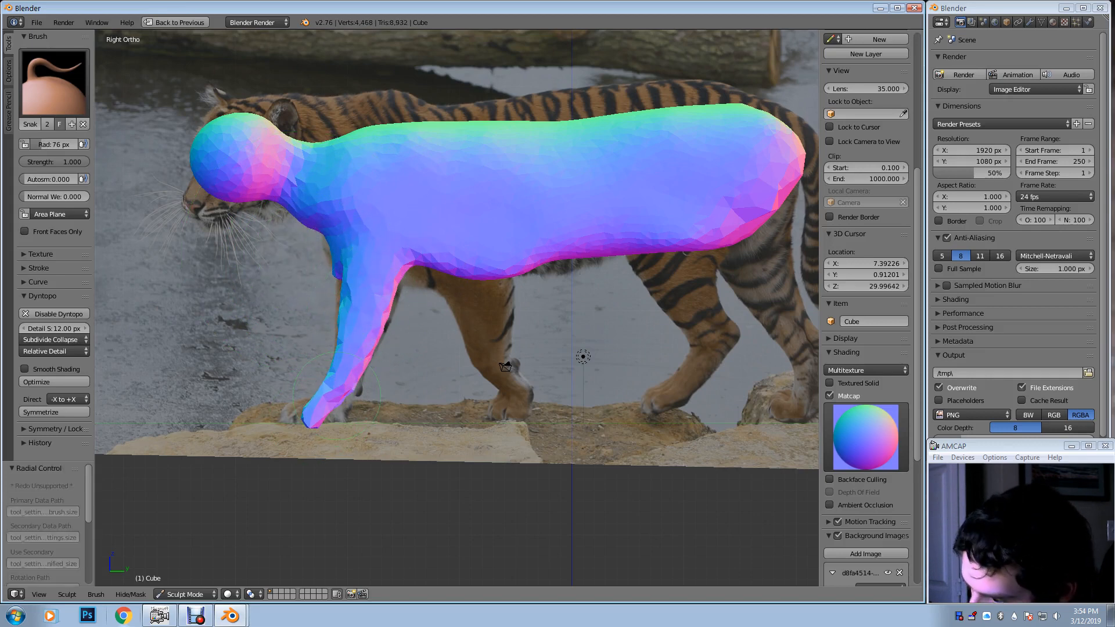
Set the Snake Hook radius to 104 px and pull the rear leg down from the rump to the paw, bending it to match the photo
{"action": "middle_click_drag", "start_coordinate": [727, 226], "coordinate": [526, 210], "text": "shift"}
{"action": "key", "text": "f"}
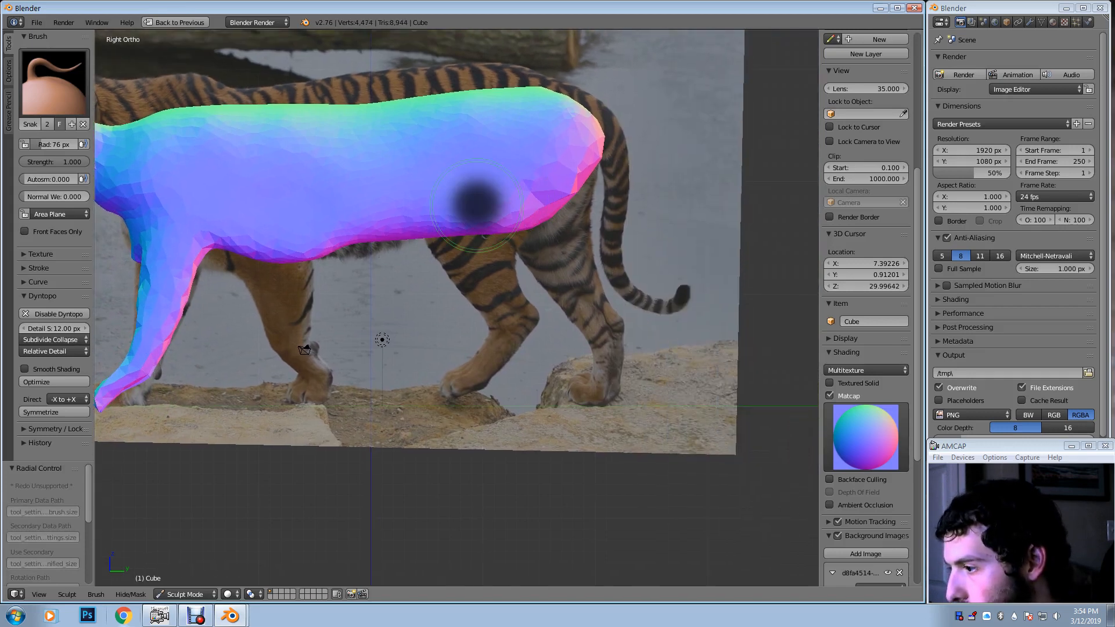
{"action": "left_click", "coordinate": [569, 209]}
{"action": "key", "text": "ctrl+z"}
{"action": "key", "text": "f"}
{"action": "left_click", "coordinate": [568, 211]}
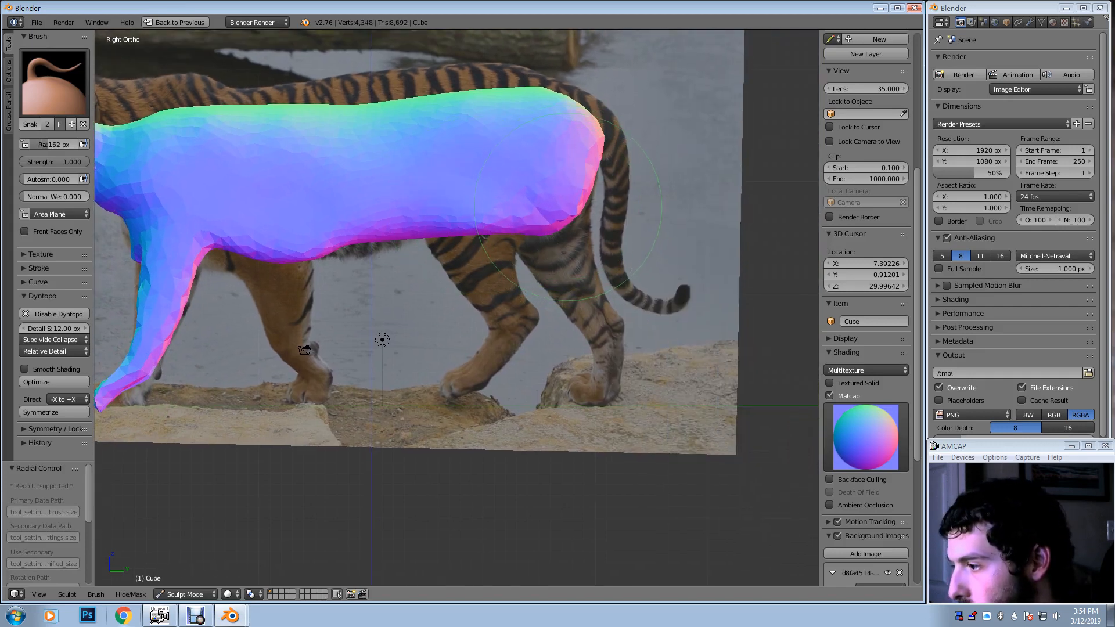
{"action": "key", "text": "f"}
{"action": "left_click", "coordinate": [542, 210]}
{"action": "mouse_move", "coordinate": [569, 213]}
{"action": "left_mouse_down"}
{"action": "mouse_move", "coordinate": [586, 322]}
{"action": "mouse_move", "coordinate": [622, 366]}
{"action": "mouse_move", "coordinate": [601, 372]}
{"action": "mouse_move", "coordinate": [588, 397]}
{"action": "left_mouse_up"}
{"action": "left_click_drag", "start_coordinate": [566, 325], "coordinate": [599, 341]}
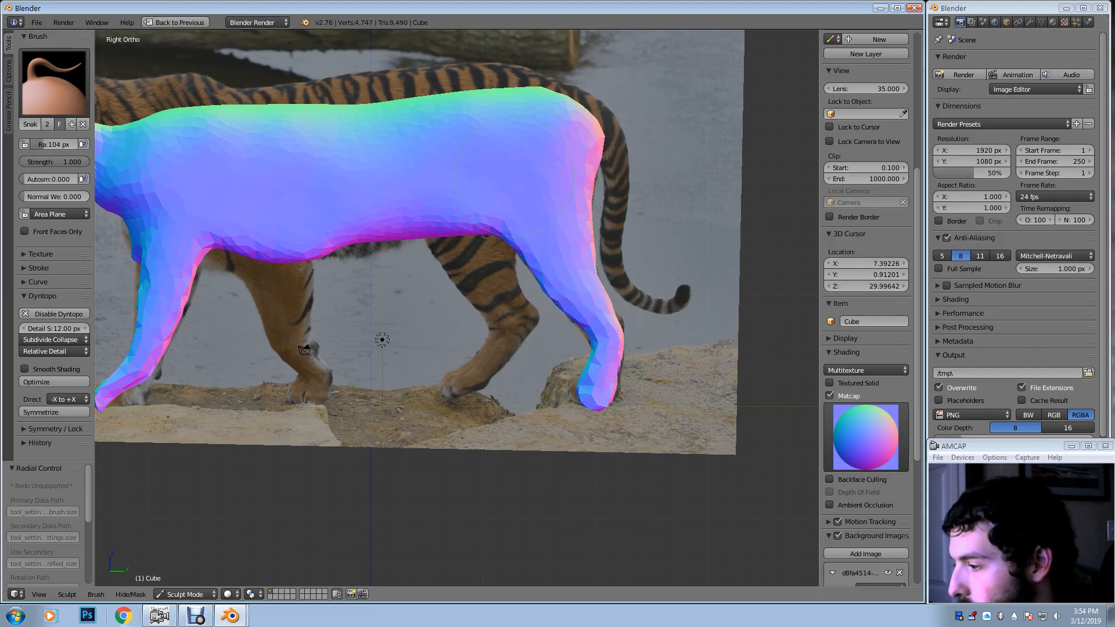
{"action": "scroll", "coordinate": [865, 307], "scroll_direction": "down", "scroll_amount": 6}
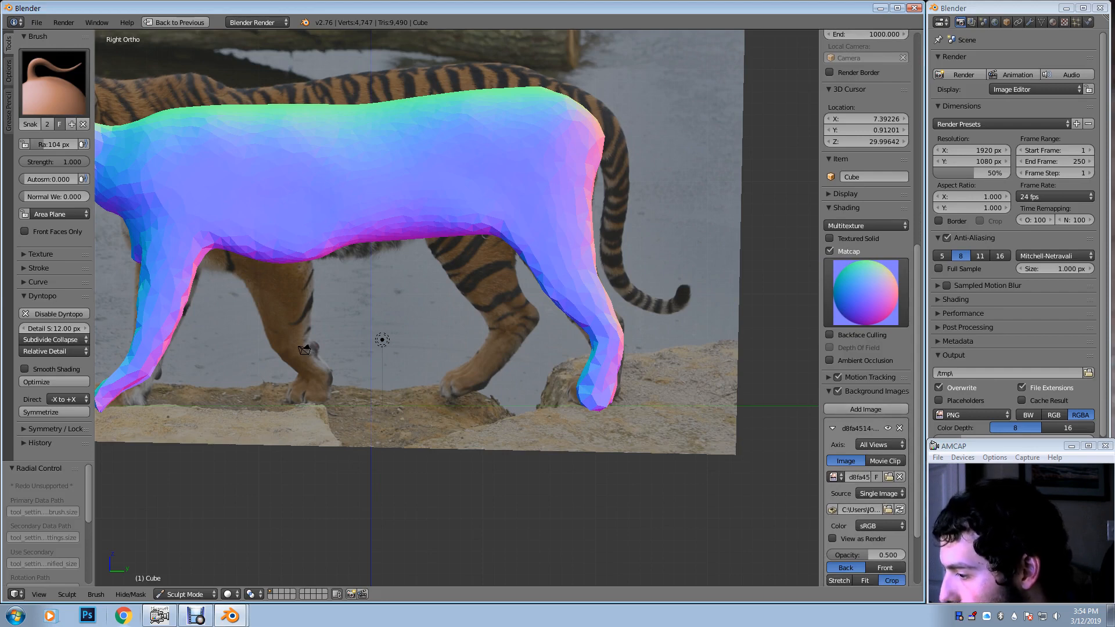
Show the reference photo in front of the model and set its opacity to 0.429
{"action": "scroll", "coordinate": [865, 464], "scroll_direction": "down", "scroll_amount": 3}
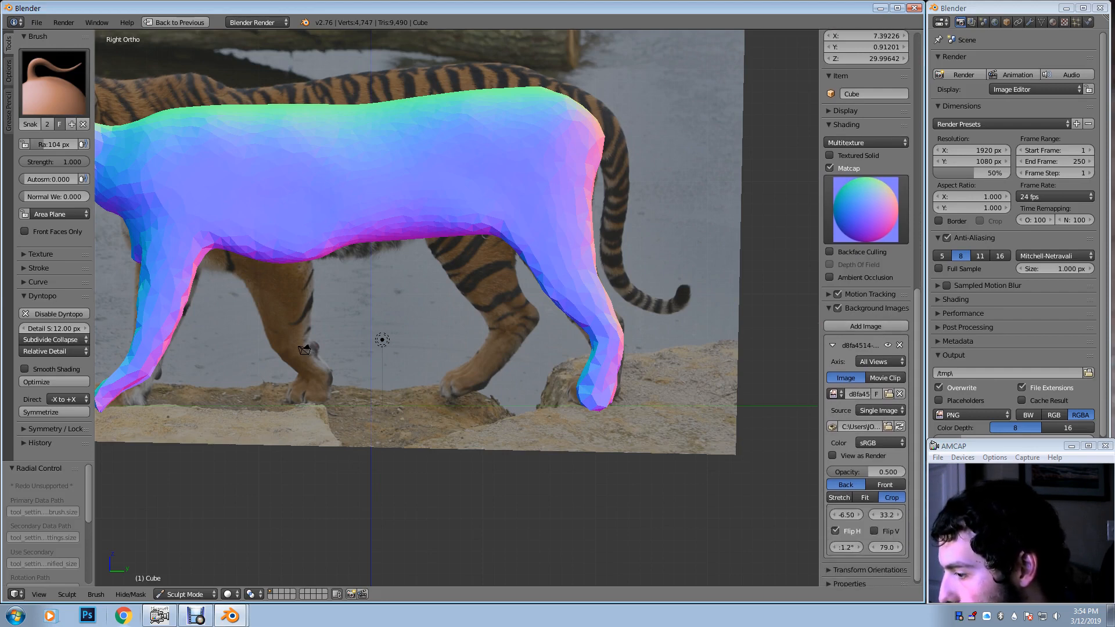
{"action": "left_click", "coordinate": [885, 483]}
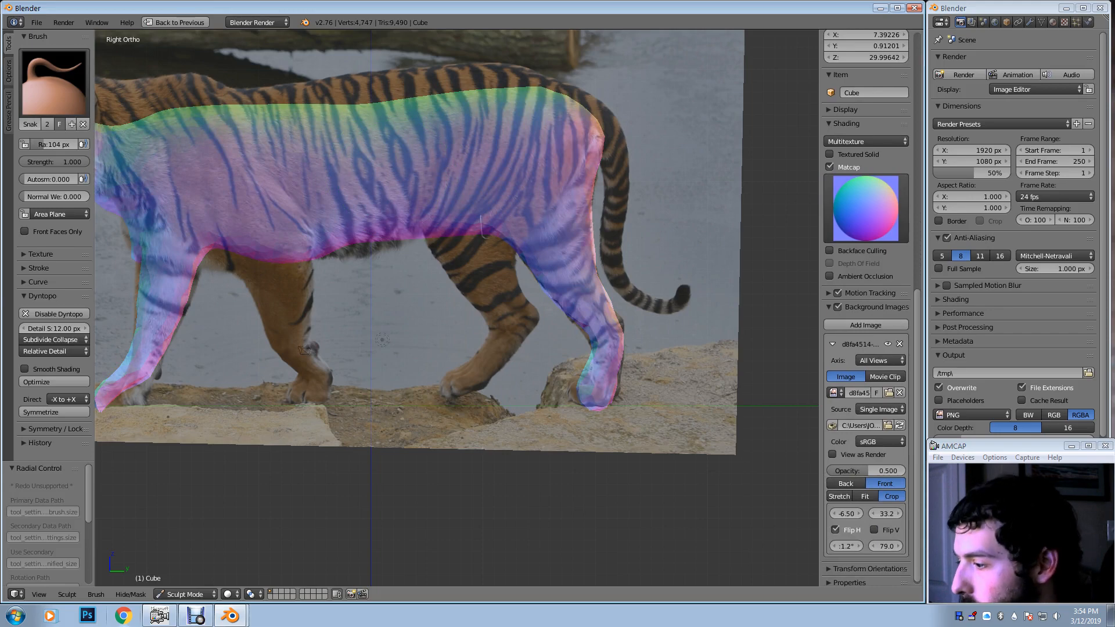
{"action": "mouse_move", "coordinate": [865, 470]}
{"action": "left_mouse_down"}
{"action": "mouse_move", "coordinate": [906, 470]}
{"action": "mouse_move", "coordinate": [860, 470]}
{"action": "left_mouse_up"}
Set the Snake Hook radius to 199 px and, viewing from above, push the torso's sides inward to narrow the waist
{"action": "mouse_move", "coordinate": [598, 254]}
{"action": "middle_mouse_down"}
{"action": "mouse_move", "coordinate": [412, 272]}
{"action": "mouse_move", "coordinate": [498, 336]}
{"action": "mouse_move", "coordinate": [497, 290]}
{"action": "mouse_move", "coordinate": [511, 392]}
{"action": "mouse_move", "coordinate": [572, 348]}
{"action": "mouse_move", "coordinate": [564, 398]}
{"action": "middle_mouse_up"}
{"action": "key", "text": "f"}
{"action": "left_click", "coordinate": [605, 393]}
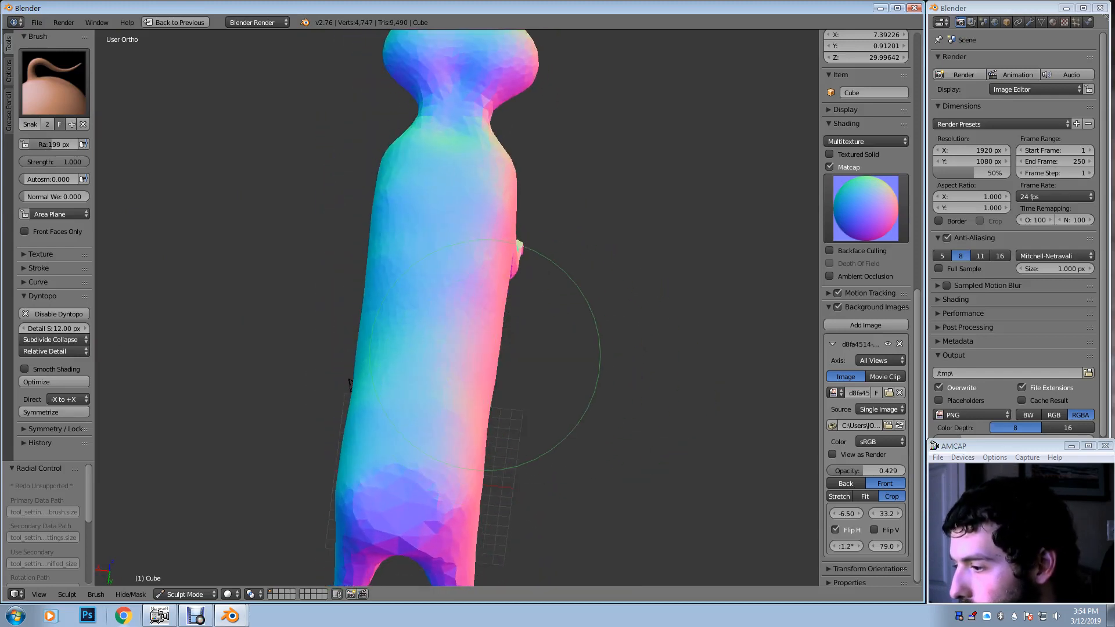
{"action": "left_click_drag", "start_coordinate": [487, 353], "coordinate": [475, 343]}
{"action": "left_click_drag", "start_coordinate": [456, 259], "coordinate": [448, 252]}
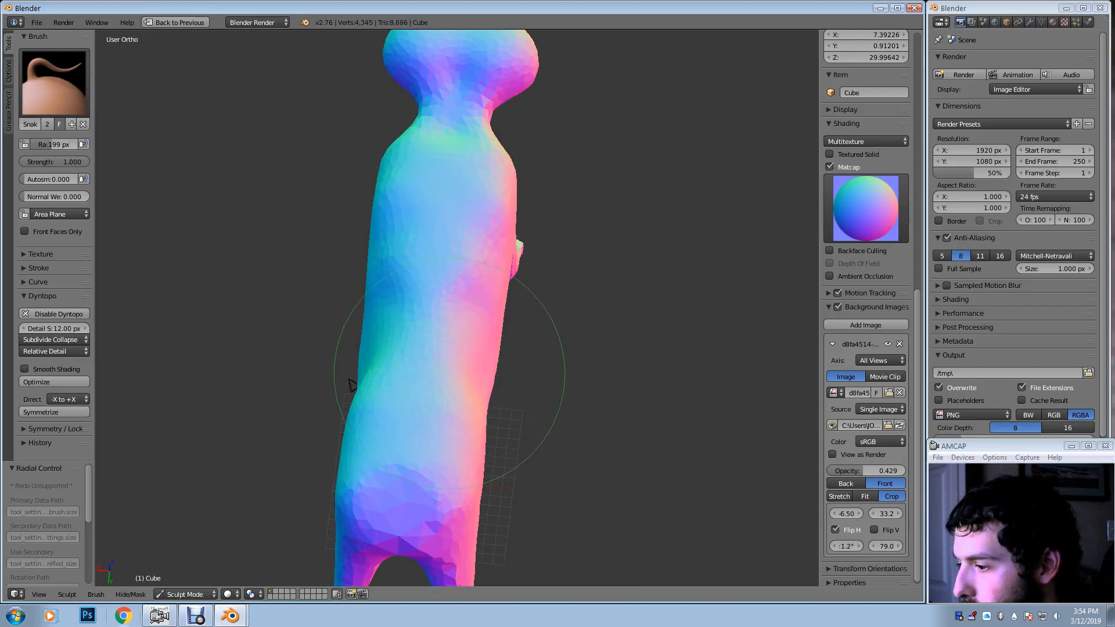
{"action": "left_click_drag", "start_coordinate": [448, 371], "coordinate": [444, 376]}
{"action": "mouse_move", "coordinate": [444, 378]}
{"action": "middle_mouse_down"}
{"action": "mouse_move", "coordinate": [614, 331]}
{"action": "mouse_move", "coordinate": [567, 327]}
{"action": "mouse_move", "coordinate": [437, 350]}
{"action": "middle_mouse_up"}
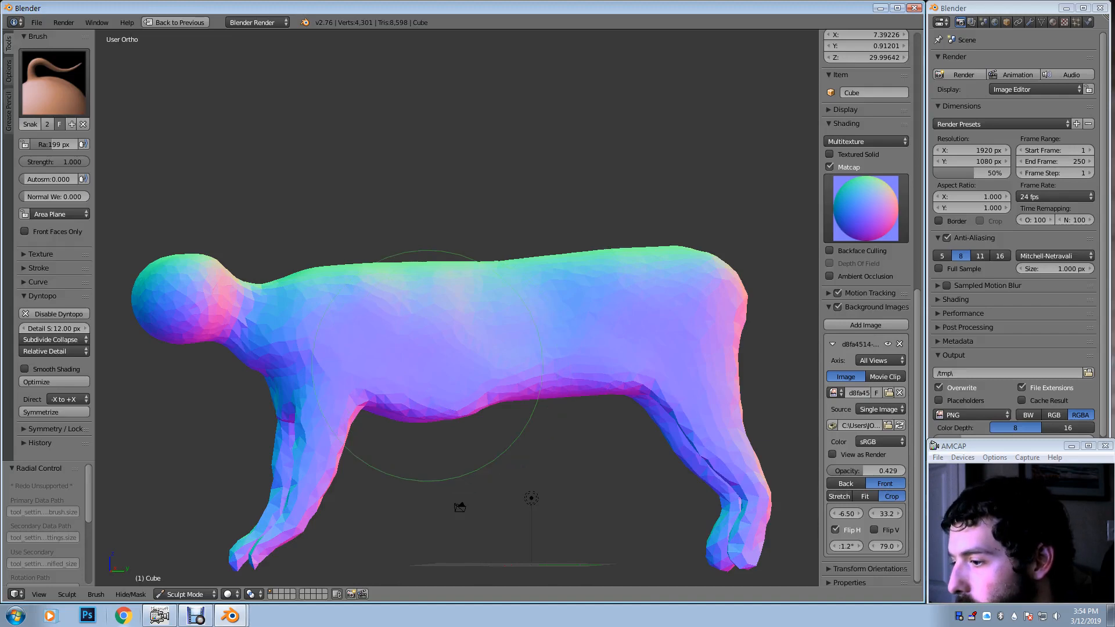
Build up volume along the side of the rib cage with the Clay brush
{"action": "key", "text": "c"}
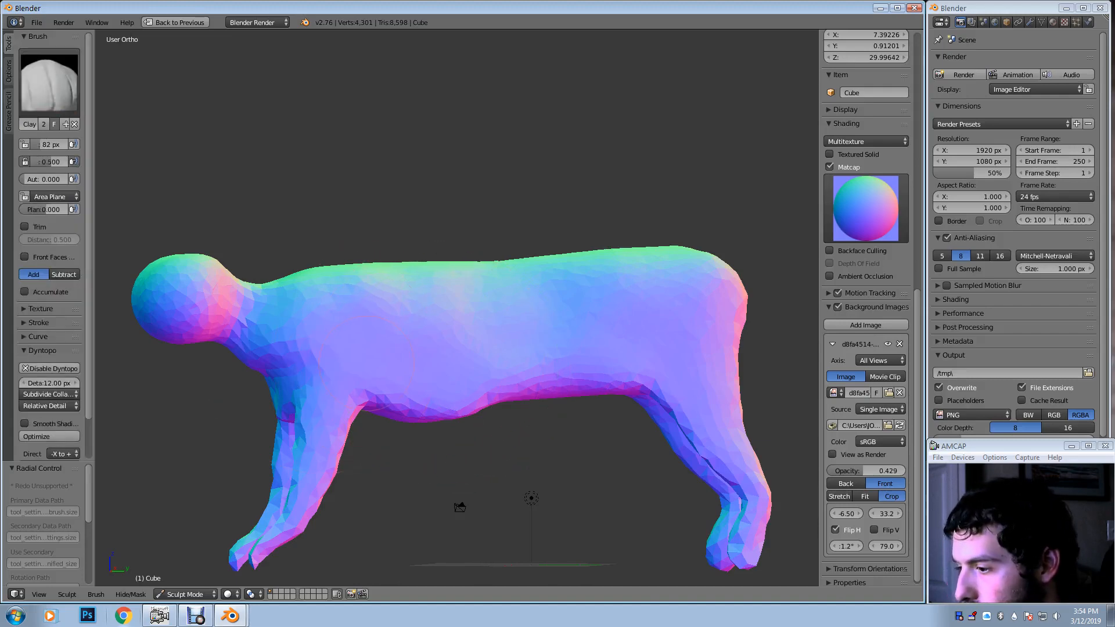
{"action": "mouse_move", "coordinate": [371, 339]}
{"action": "middle_mouse_down"}
{"action": "mouse_move", "coordinate": [448, 328]}
{"action": "mouse_move", "coordinate": [398, 334]}
{"action": "middle_mouse_up"}
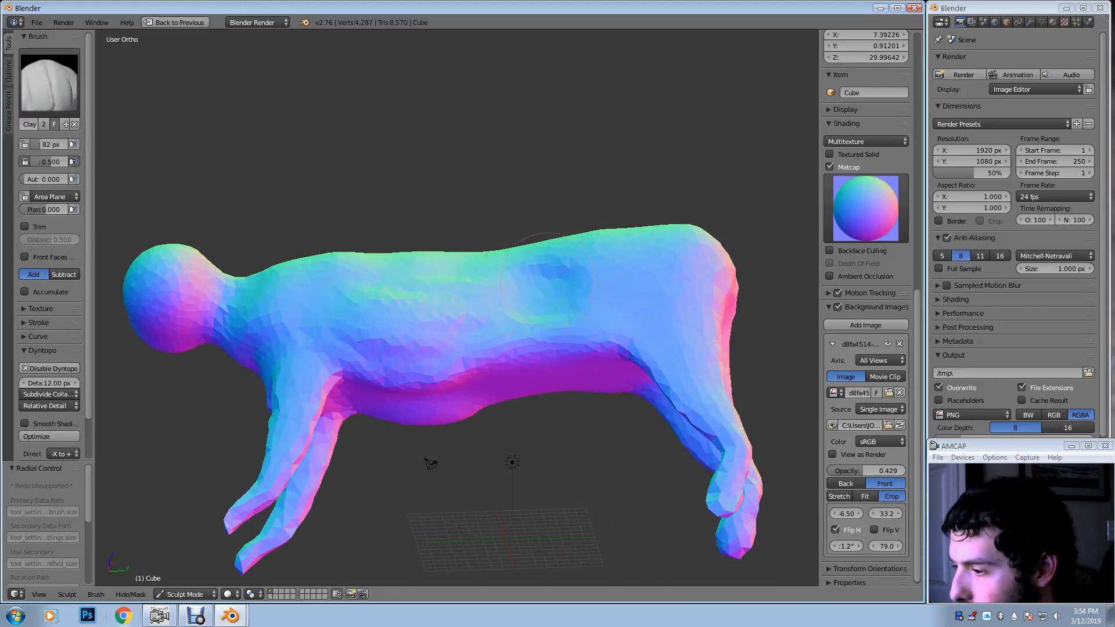
{"action": "mouse_move", "coordinate": [537, 312]}
{"action": "middle_mouse_down"}
{"action": "mouse_move", "coordinate": [545, 372]}
{"action": "mouse_move", "coordinate": [572, 305]}
{"action": "middle_mouse_up"}
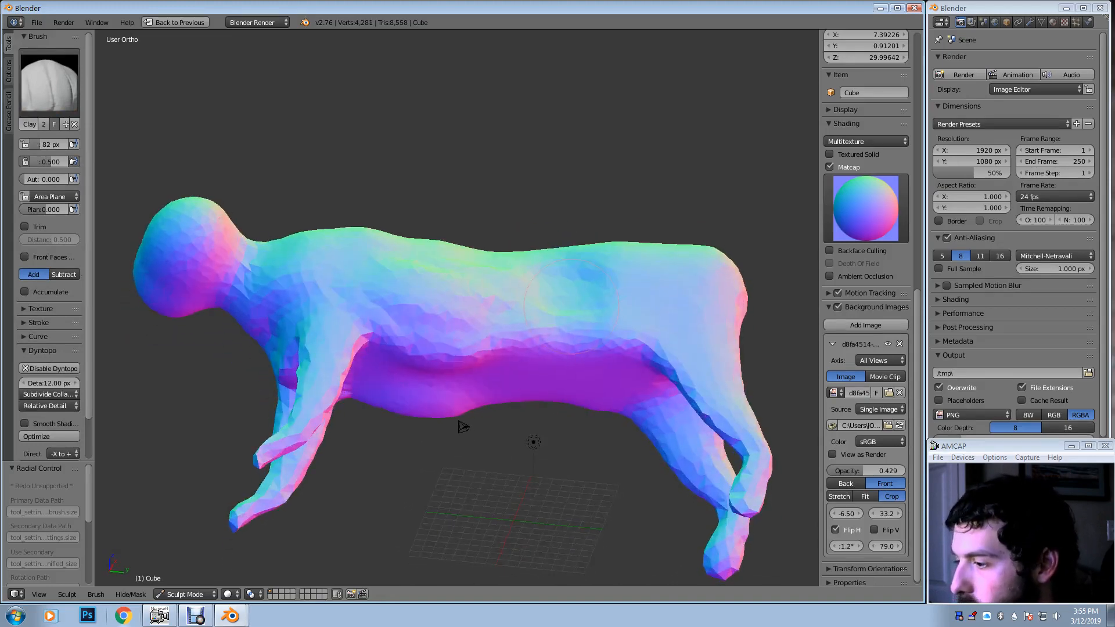
{"action": "scroll", "coordinate": [463, 427], "scroll_direction": "up", "scroll_amount": 4}
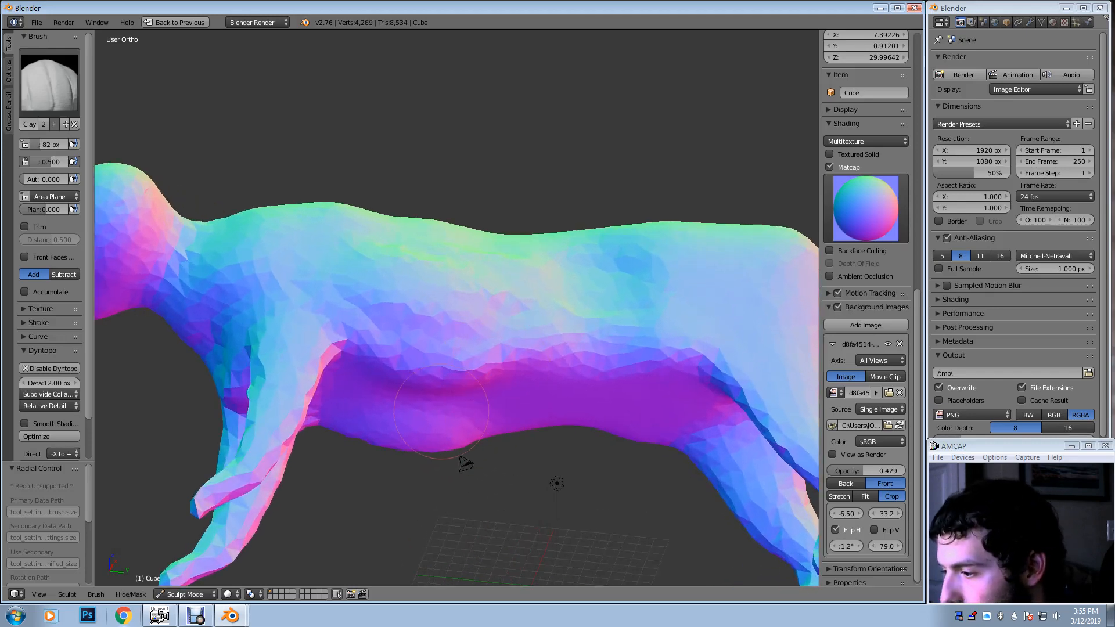
Add clay to the underside of the chest behind the front legs to round out the rib cage
{"action": "middle_click_drag", "start_coordinate": [465, 463], "coordinate": [503, 336]}
{"action": "left_click_drag", "start_coordinate": [417, 337], "coordinate": [459, 352]}
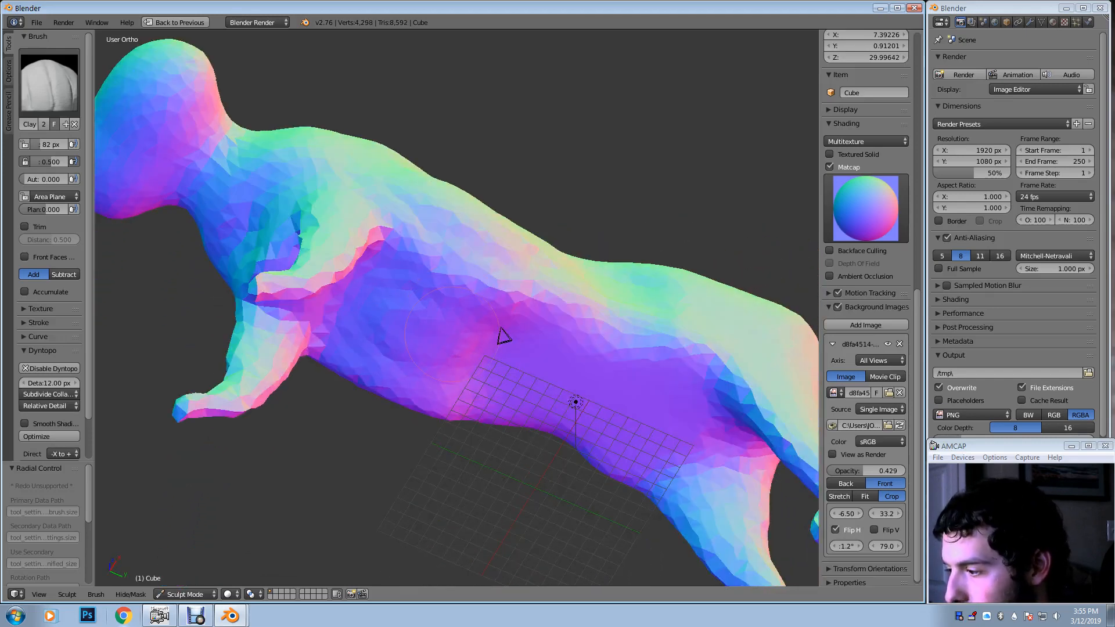
{"action": "mouse_move", "coordinate": [504, 335]}
{"action": "middle_mouse_down"}
{"action": "mouse_move", "coordinate": [543, 350]}
{"action": "mouse_move", "coordinate": [584, 460]}
{"action": "mouse_move", "coordinate": [595, 428]}
{"action": "middle_mouse_up"}
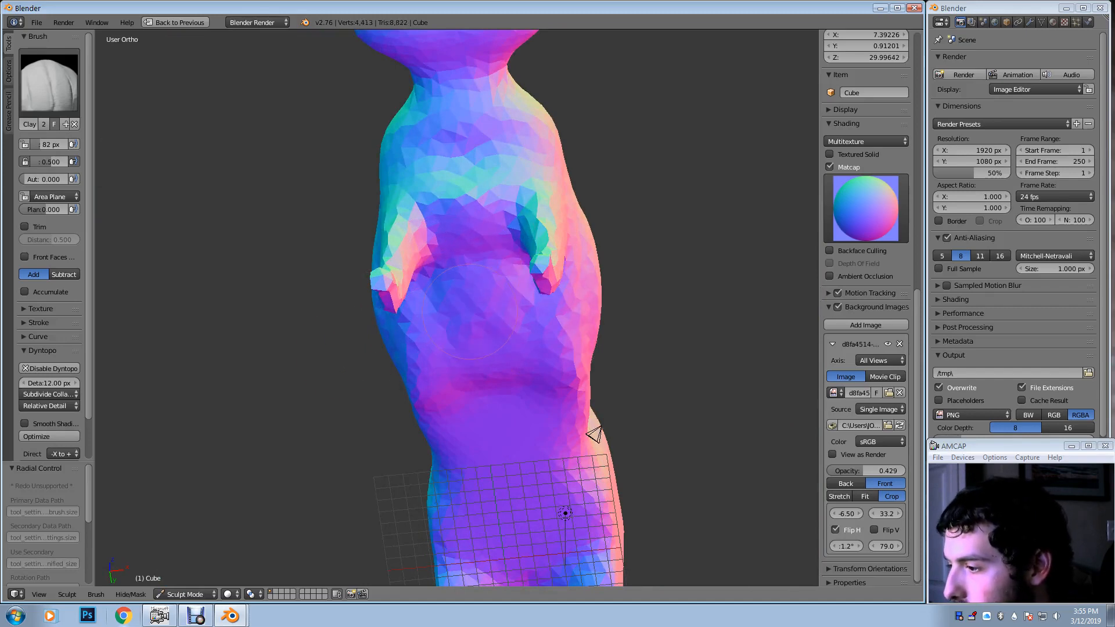
{"action": "middle_click_drag", "start_coordinate": [481, 345], "coordinate": [477, 290]}
{"action": "mouse_move", "coordinate": [471, 337]}
{"action": "left_mouse_down"}
{"action": "mouse_move", "coordinate": [474, 317]}
{"action": "mouse_move", "coordinate": [462, 316]}
{"action": "left_mouse_up"}
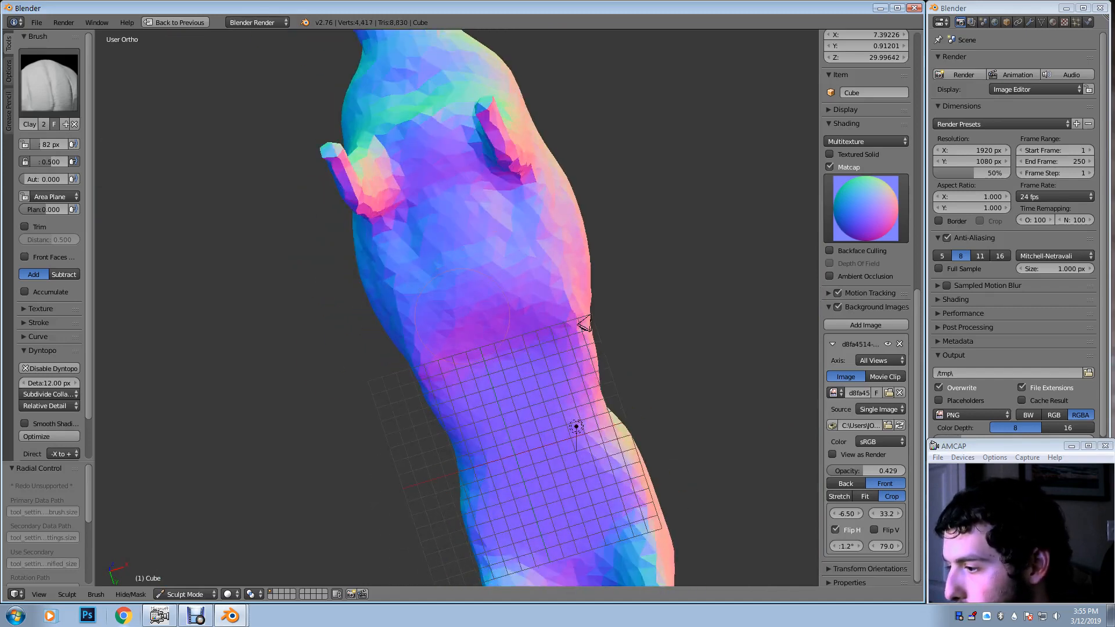
{"action": "middle_click_drag", "start_coordinate": [516, 333], "coordinate": [435, 402]}
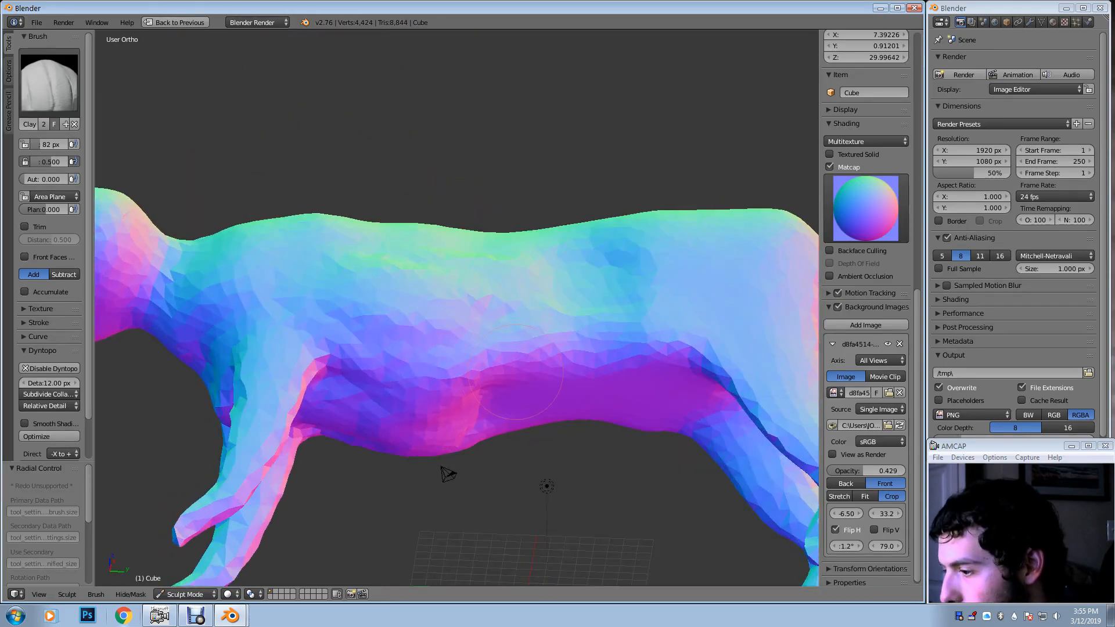
Build up the belly with clay strokes from behind the ribs back to the hind legs
{"action": "middle_click_drag", "start_coordinate": [572, 386], "coordinate": [510, 318]}
{"action": "left_click_drag", "start_coordinate": [504, 319], "coordinate": [544, 303]}
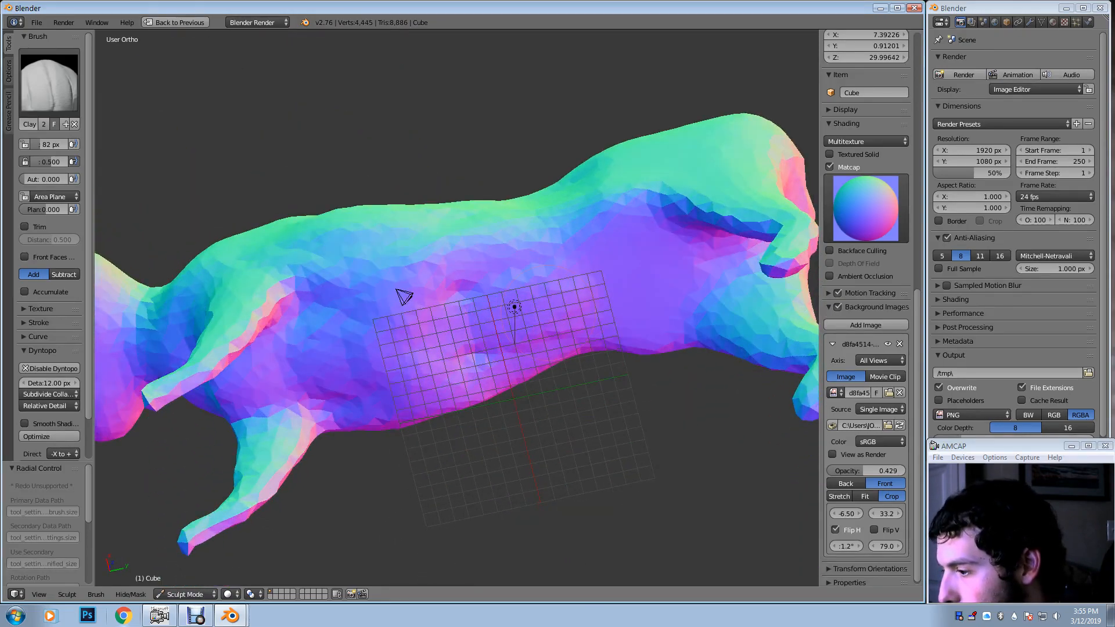
{"action": "mouse_move", "coordinate": [540, 322]}
{"action": "middle_mouse_down"}
{"action": "mouse_move", "coordinate": [533, 361]}
{"action": "mouse_move", "coordinate": [655, 328]}
{"action": "middle_mouse_up"}
{"action": "left_click_drag", "start_coordinate": [614, 273], "coordinate": [631, 291]}
{"action": "middle_click_drag", "start_coordinate": [618, 296], "coordinate": [651, 397]}
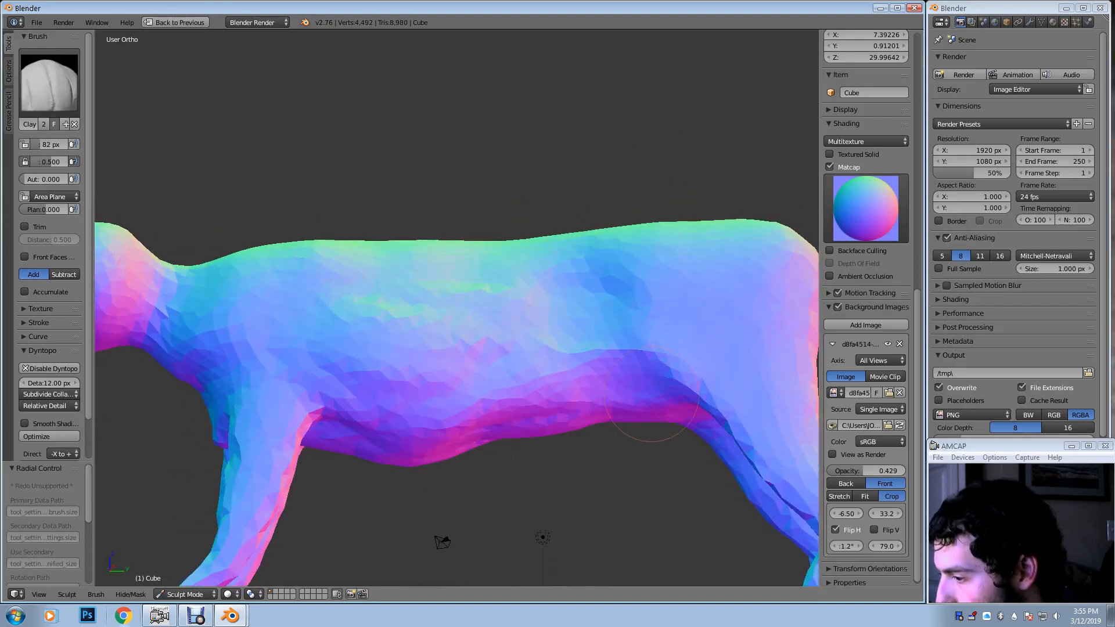
Pull the flank in front of the thigh upward with Snake Hook at 122 px and smooth the resulting fold
{"action": "key", "text": "k"}
{"action": "key", "text": "f"}
{"action": "left_click", "coordinate": [699, 386]}
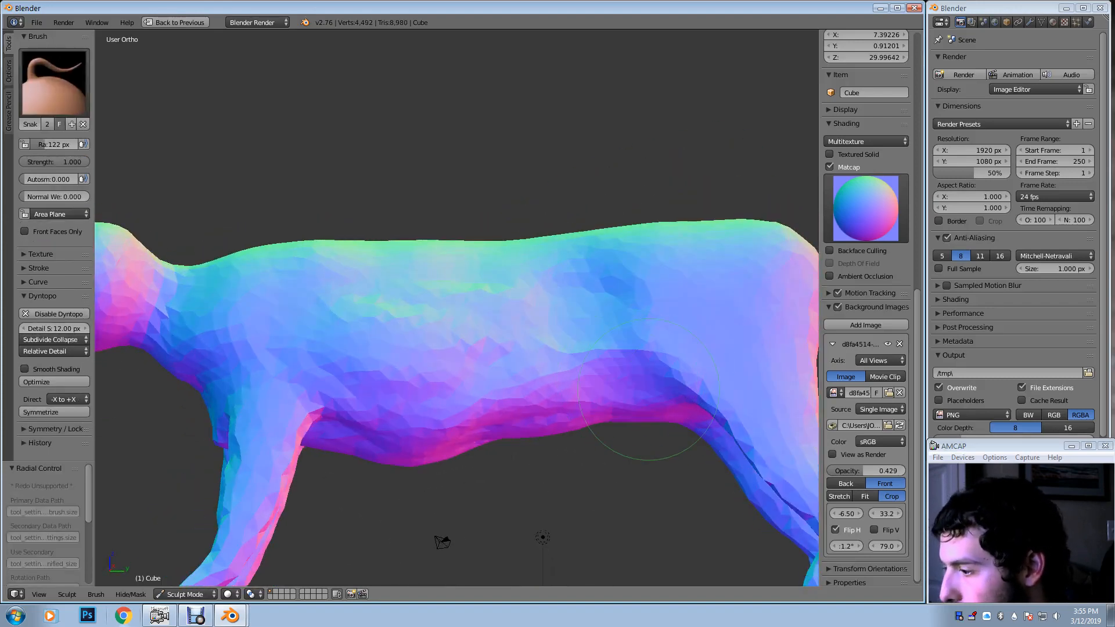
{"action": "left_click_drag", "start_coordinate": [648, 380], "coordinate": [654, 325]}
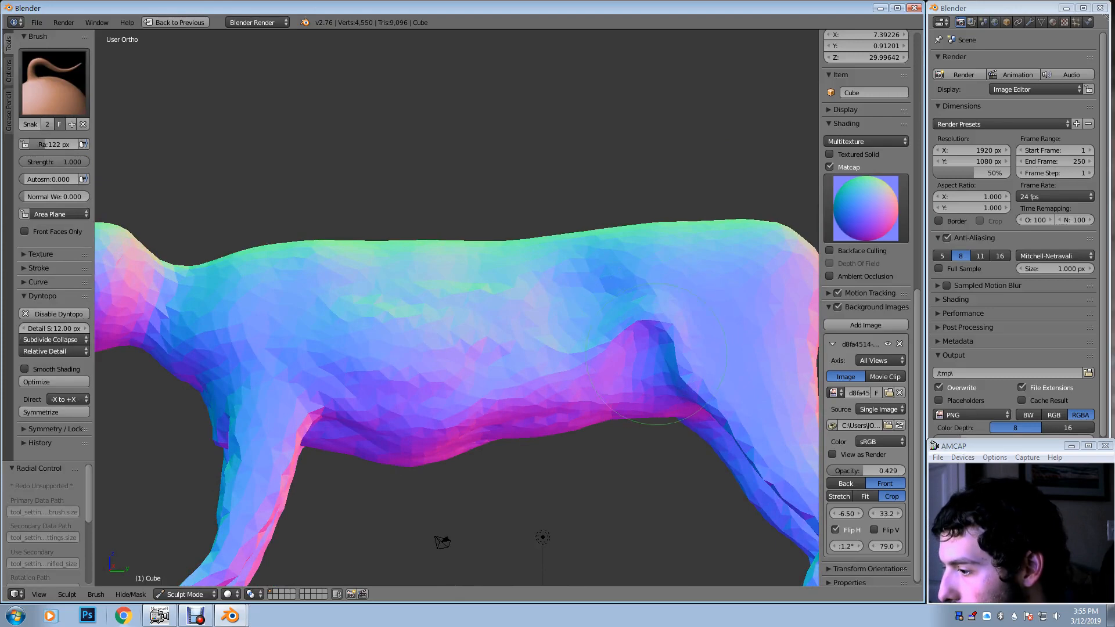
{"action": "middle_click_drag", "start_coordinate": [656, 354], "coordinate": [669, 373]}
{"action": "left_click_drag", "start_coordinate": [669, 368], "coordinate": [668, 353], "text": "shift"}
{"action": "mouse_move", "coordinate": [684, 361]}
{"action": "middle_mouse_down"}
{"action": "mouse_move", "coordinate": [679, 388]}
{"action": "mouse_move", "coordinate": [646, 405]}
{"action": "middle_mouse_up"}
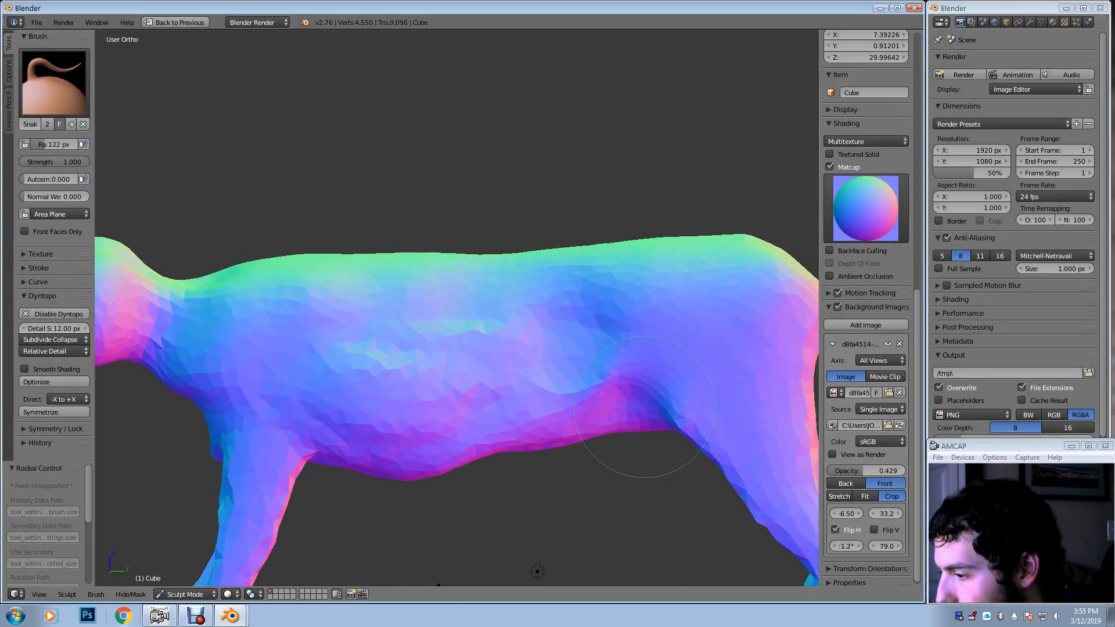
{"action": "left_click_drag", "start_coordinate": [644, 407], "coordinate": [645, 393]}
{"action": "mouse_move", "coordinate": [580, 401]}
{"action": "middle_mouse_down"}
{"action": "mouse_move", "coordinate": [592, 428]}
{"action": "mouse_move", "coordinate": [627, 427]}
{"action": "middle_mouse_up"}
Set the Snake Hook radius to 196 px and push the wide round head into a narrower, flatter-faced shape tapering to a muzzle
{"action": "middle_click_drag", "start_coordinate": [318, 362], "coordinate": [517, 327], "text": "shift"}
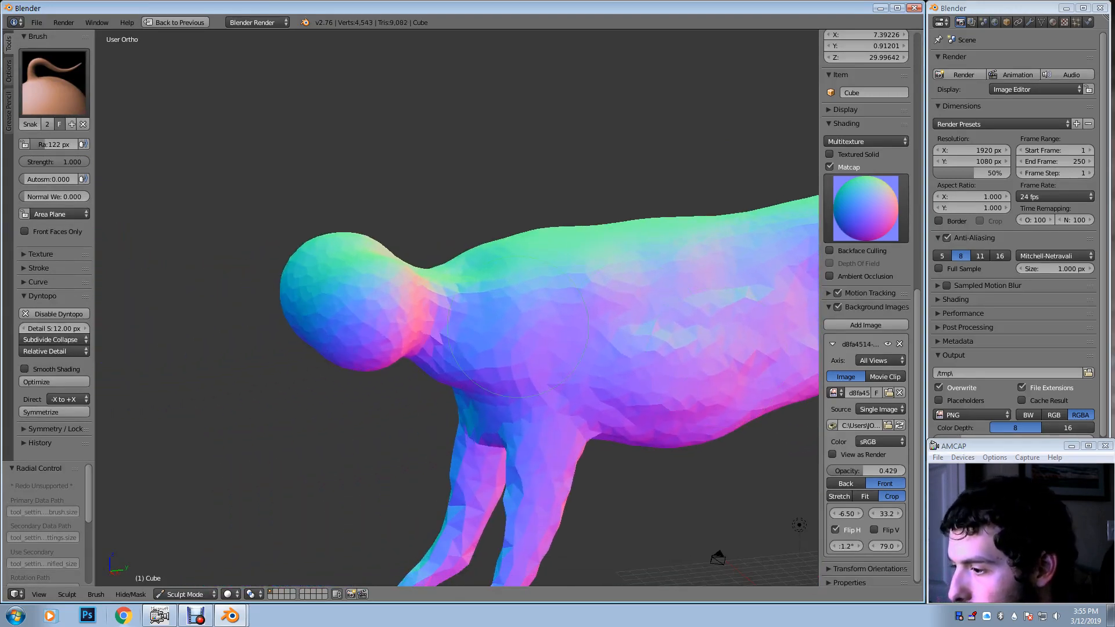
{"action": "middle_click_drag", "start_coordinate": [372, 378], "coordinate": [452, 389]}
{"action": "key", "text": "f"}
{"action": "left_click", "coordinate": [625, 356]}
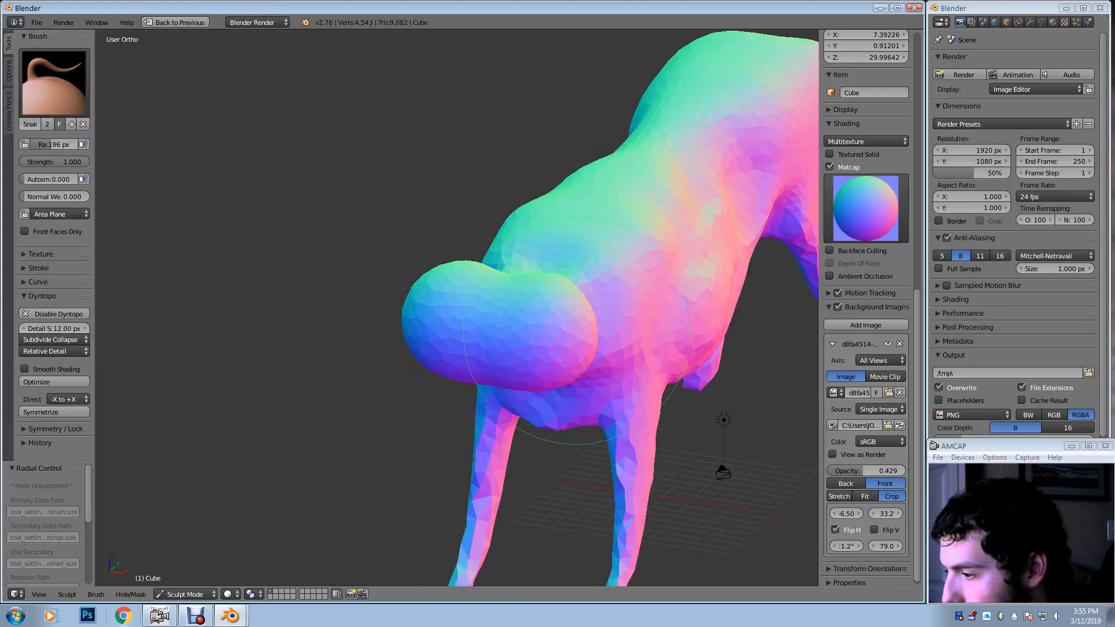
{"action": "mouse_move", "coordinate": [576, 331]}
{"action": "left_mouse_down"}
{"action": "mouse_move", "coordinate": [546, 337]}
{"action": "mouse_move", "coordinate": [497, 399]}
{"action": "left_mouse_up"}
{"action": "middle_click_drag", "start_coordinate": [498, 393], "coordinate": [438, 358]}
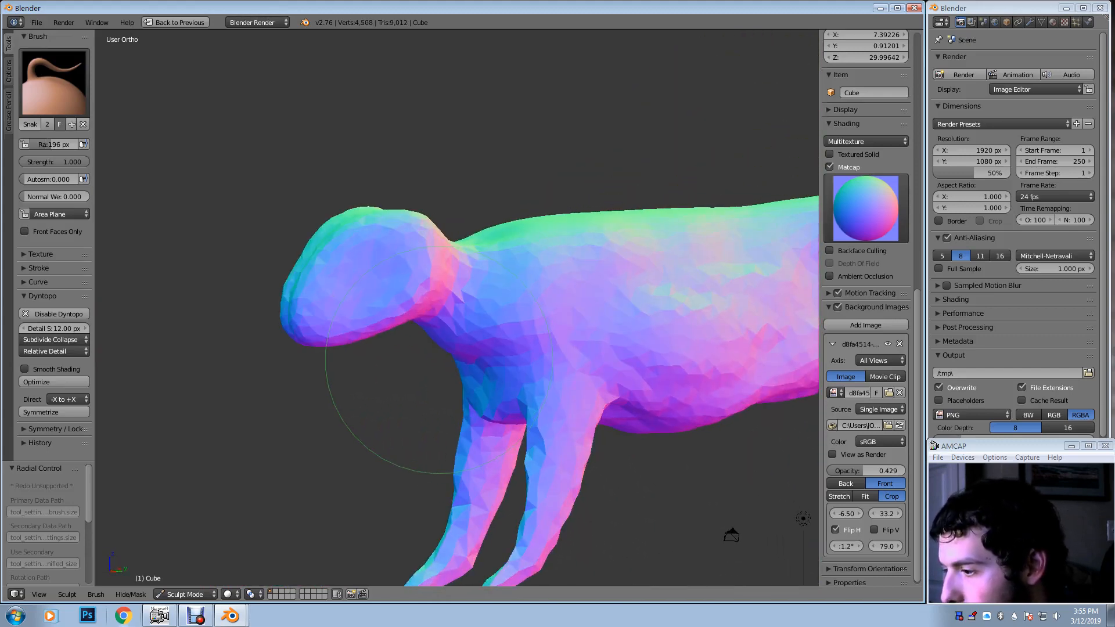
{"action": "left_click_drag", "start_coordinate": [333, 286], "coordinate": [329, 314]}
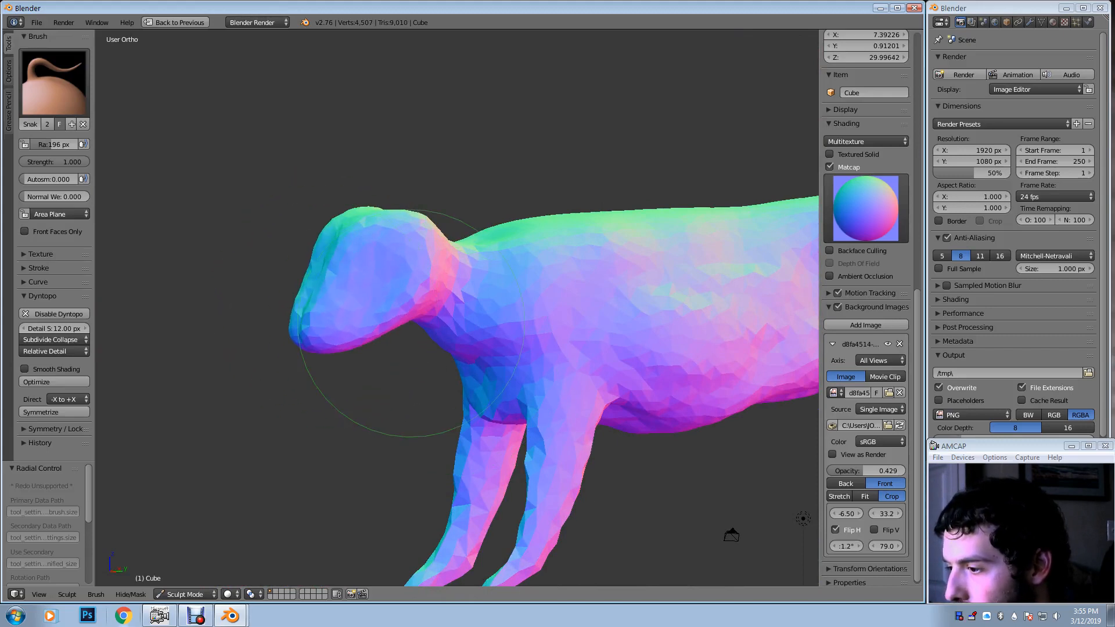
{"action": "mouse_move", "coordinate": [419, 322]}
{"action": "middle_mouse_down"}
{"action": "mouse_move", "coordinate": [481, 331]}
{"action": "mouse_move", "coordinate": [566, 267]}
{"action": "mouse_move", "coordinate": [511, 238]}
{"action": "middle_mouse_up"}
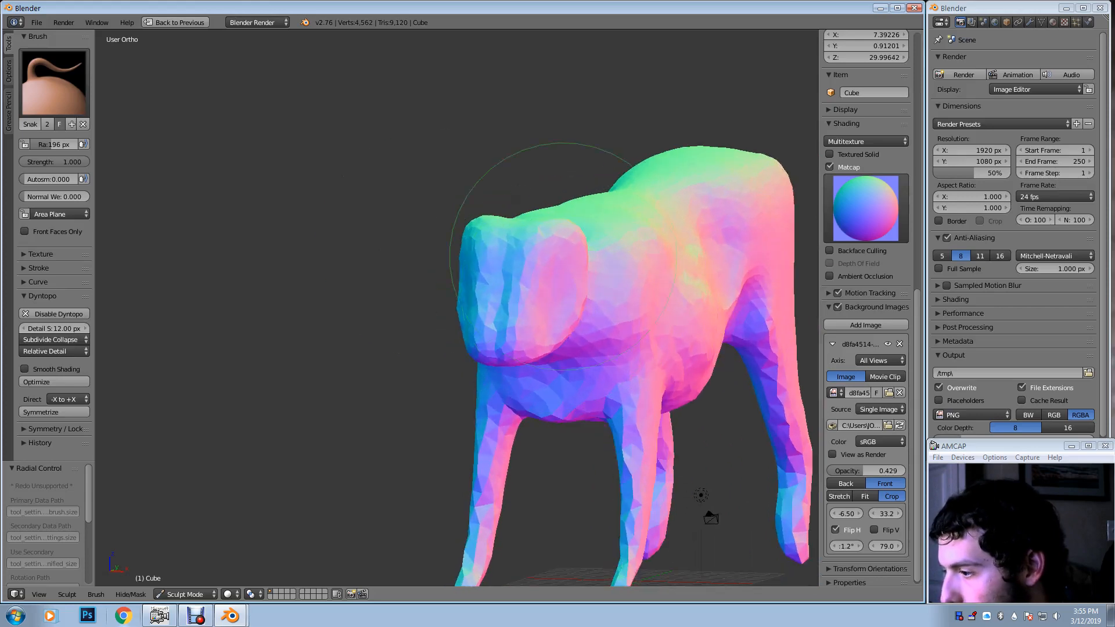
Reduce the Snake Hook radius to 102 px and adjust the top of the head between the two upper bumps
{"action": "key", "text": "f"}
{"action": "left_click", "coordinate": [506, 231]}
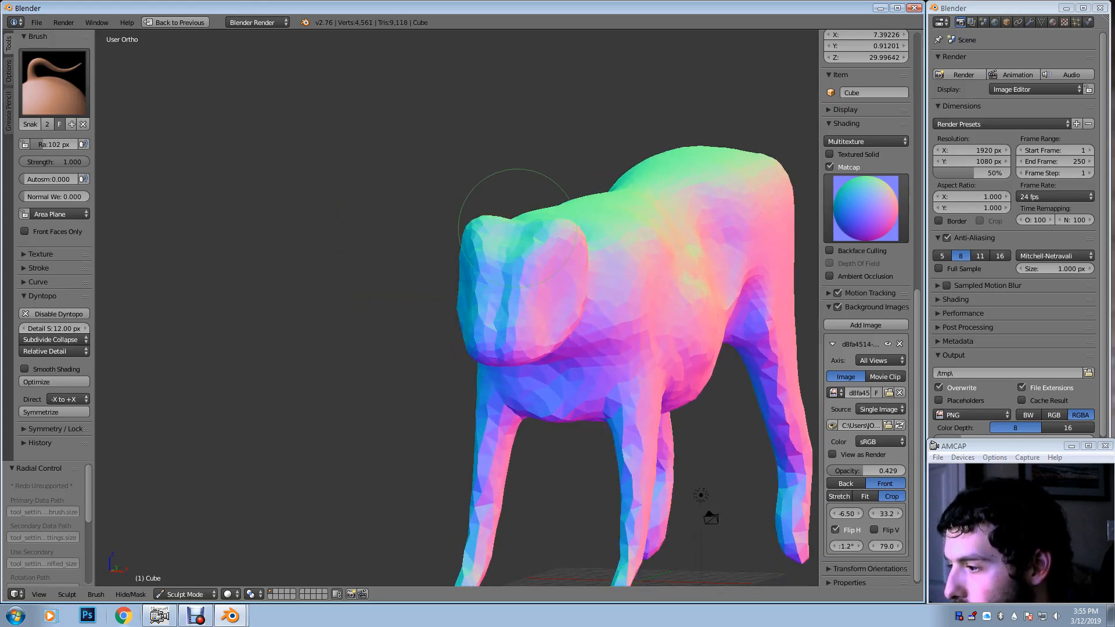
{"action": "left_click_drag", "start_coordinate": [515, 227], "coordinate": [511, 240]}
{"action": "middle_click_drag", "start_coordinate": [503, 256], "coordinate": [517, 236]}
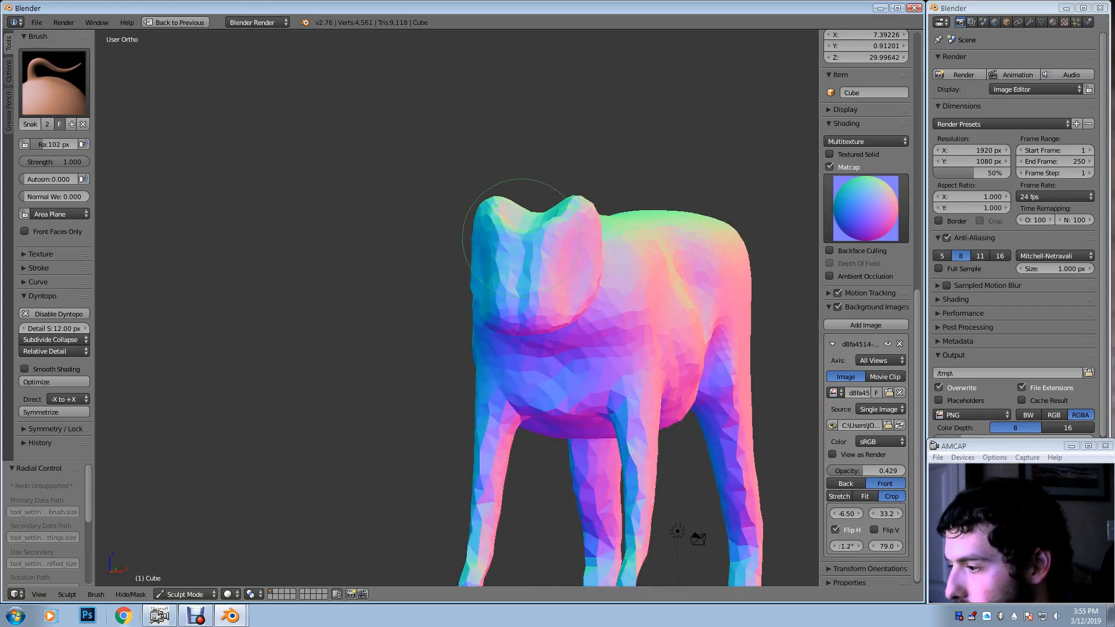
{"action": "left_click_drag", "start_coordinate": [517, 235], "coordinate": [521, 242]}
{"action": "middle_click_drag", "start_coordinate": [524, 258], "coordinate": [418, 322]}
Build up the front of the face and muzzle with the Clay brush at 102 px
{"action": "middle_click_drag", "start_coordinate": [486, 352], "coordinate": [487, 343]}
{"action": "key", "text": "c"}
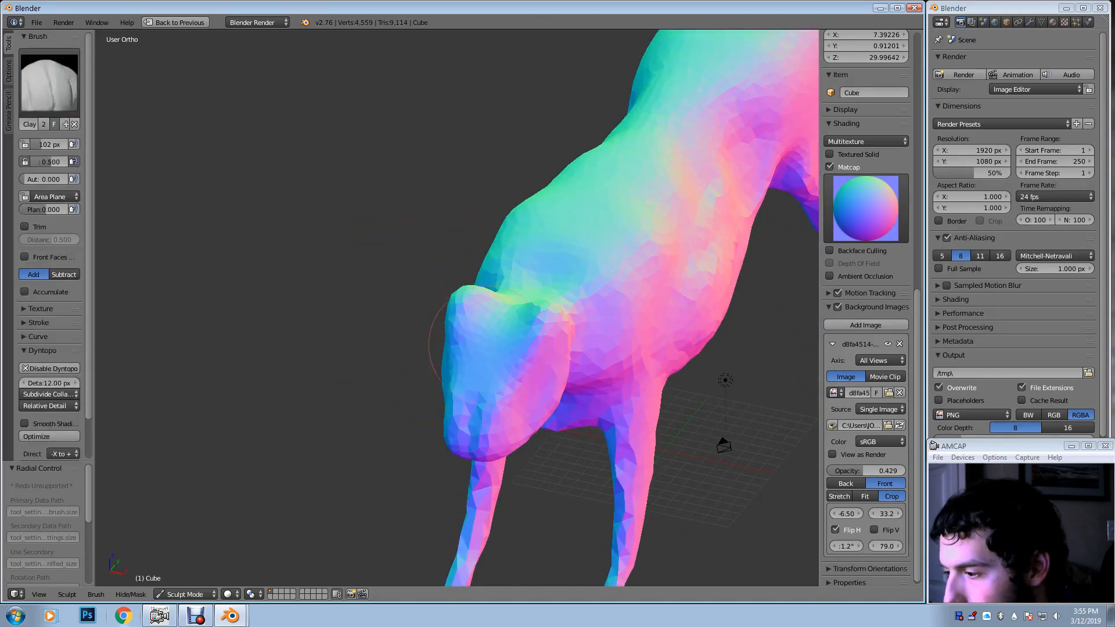
{"action": "left_click_drag", "start_coordinate": [501, 393], "coordinate": [496, 399]}
{"action": "middle_click_drag", "start_coordinate": [498, 396], "coordinate": [468, 343]}
{"action": "left_click_drag", "start_coordinate": [455, 355], "coordinate": [457, 359]}
{"action": "middle_click_drag", "start_coordinate": [458, 359], "coordinate": [411, 299]}
In the right view, reshape the forehead to follow the photo with Snake Hook at 154 px
{"action": "key", "text": "KP_3"}
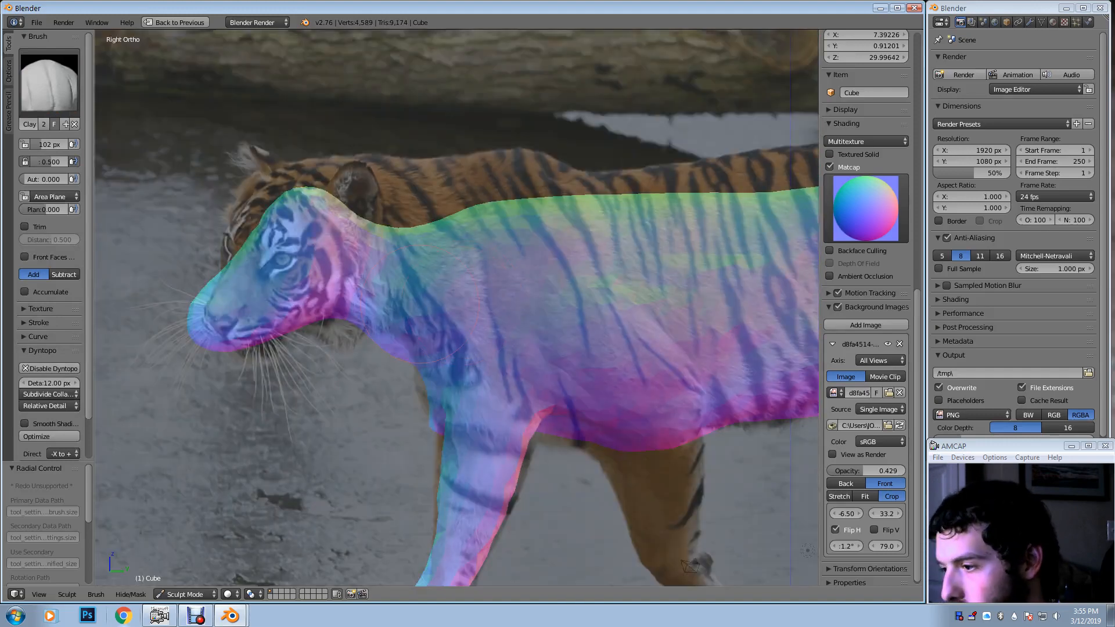
{"action": "key", "text": "k"}
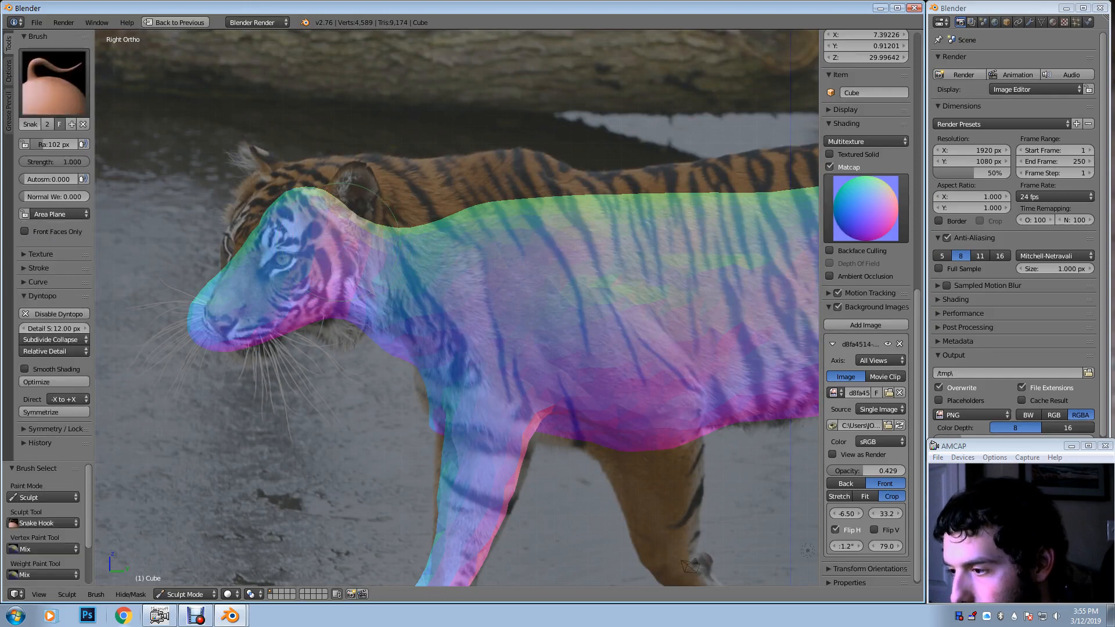
{"action": "key", "text": "f"}
{"action": "left_click", "coordinate": [306, 203]}
{"action": "left_click_drag", "start_coordinate": [306, 203], "coordinate": [286, 223]}
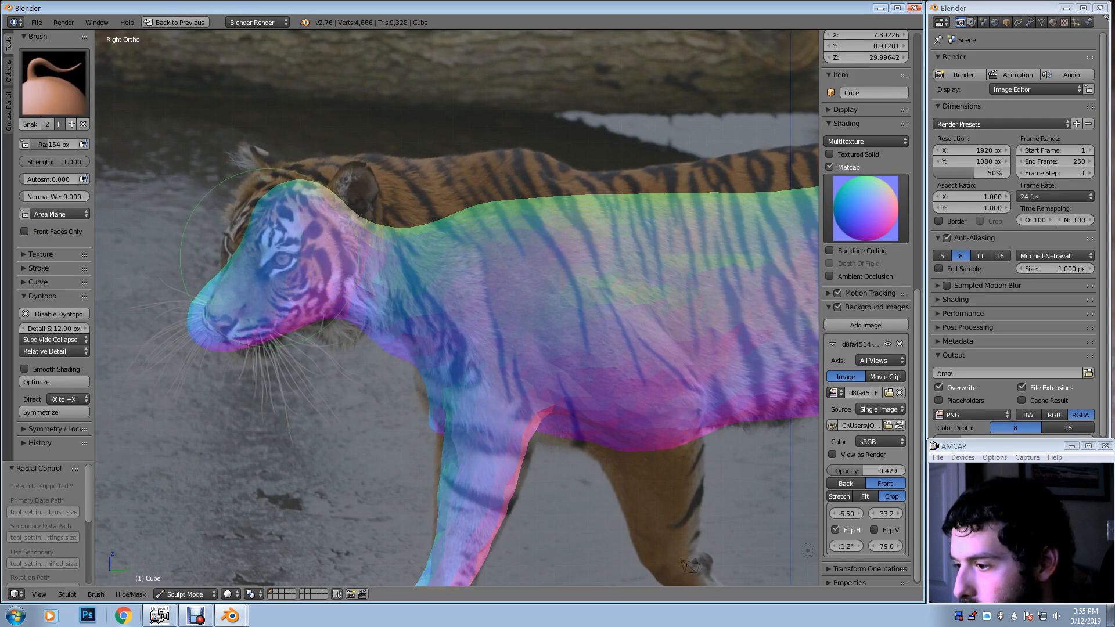
Raise the neck, back and rump to the photo's outline with Snake Hook, enlarging it to 312 px, and adjust the upper front leg
{"action": "mouse_move", "coordinate": [362, 226]}
{"action": "left_mouse_down"}
{"action": "mouse_move", "coordinate": [411, 216]}
{"action": "mouse_move", "coordinate": [394, 196]}
{"action": "mouse_move", "coordinate": [522, 196]}
{"action": "mouse_move", "coordinate": [520, 185]}
{"action": "left_mouse_up"}
{"action": "key", "text": "f"}
{"action": "left_click", "coordinate": [519, 228]}
{"action": "middle_click_drag", "start_coordinate": [706, 207], "coordinate": [454, 177], "text": "shift"}
{"action": "mouse_move", "coordinate": [431, 187]}
{"action": "left_mouse_down"}
{"action": "mouse_move", "coordinate": [430, 156]}
{"action": "mouse_move", "coordinate": [576, 156]}
{"action": "left_mouse_up"}
{"action": "middle_click_drag", "start_coordinate": [740, 163], "coordinate": [600, 172], "text": "shift"}
{"action": "left_click_drag", "start_coordinate": [558, 161], "coordinate": [564, 137]}
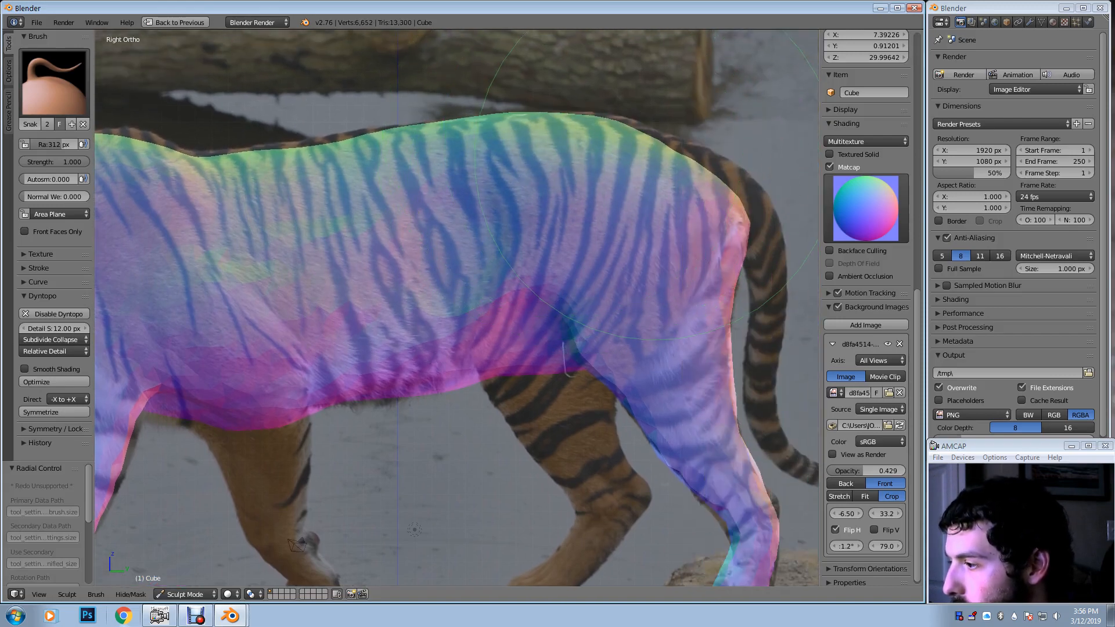
{"action": "middle_click_drag", "start_coordinate": [553, 301], "coordinate": [633, 174], "text": "shift"}
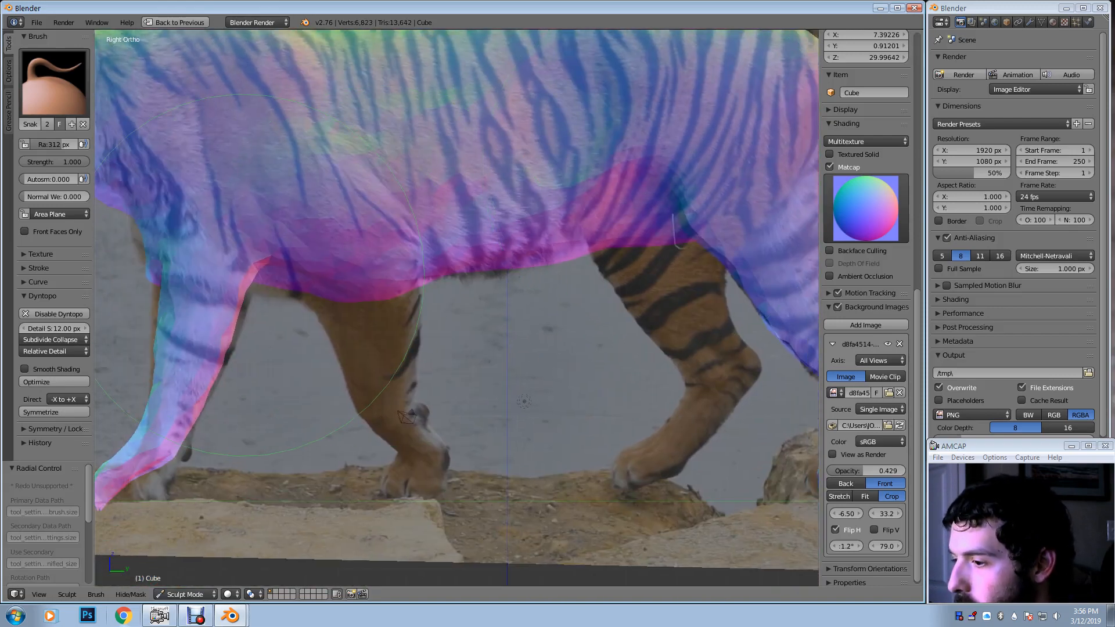
{"action": "left_click_drag", "start_coordinate": [231, 306], "coordinate": [161, 287]}
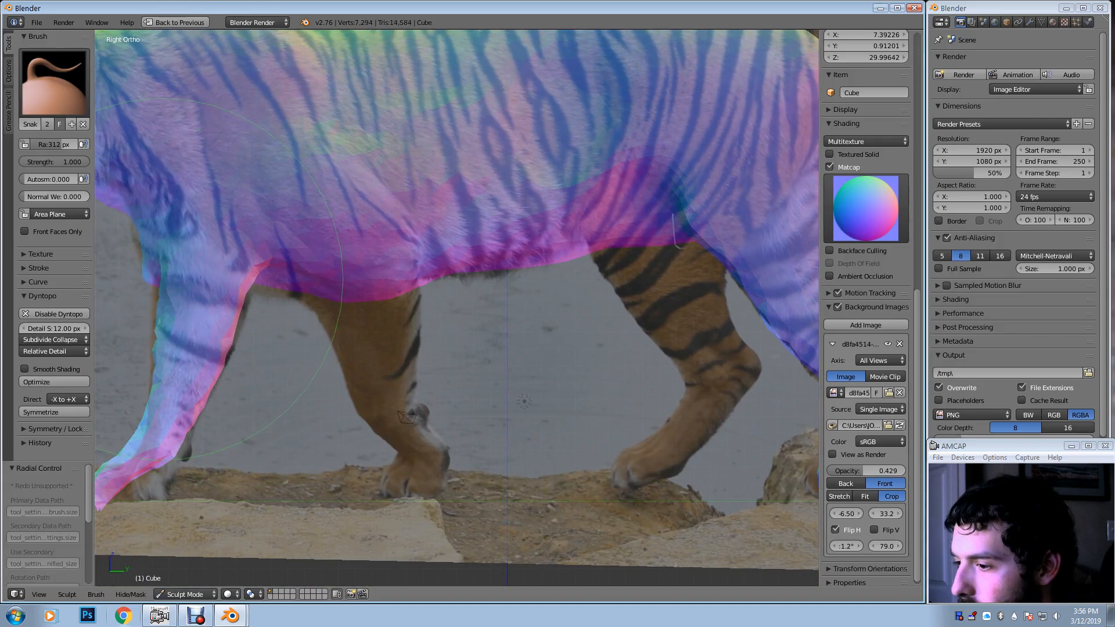
Thicken the front legs down to the paws with the Inflate brush at 182 px
{"action": "middle_click_drag", "start_coordinate": [190, 274], "coordinate": [534, 276]}
{"action": "mouse_move", "coordinate": [689, 410]}
{"action": "middle_mouse_down"}
{"action": "mouse_move", "coordinate": [646, 308]}
{"action": "mouse_move", "coordinate": [644, 318]}
{"action": "middle_mouse_up"}
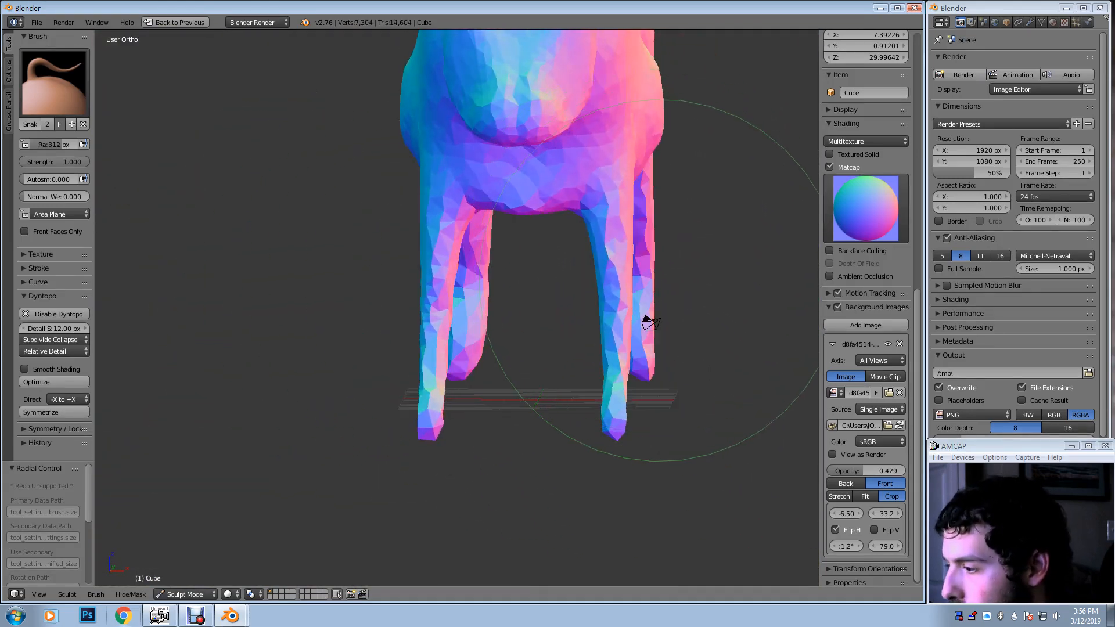
{"action": "key", "text": "i"}
{"action": "key", "text": "f"}
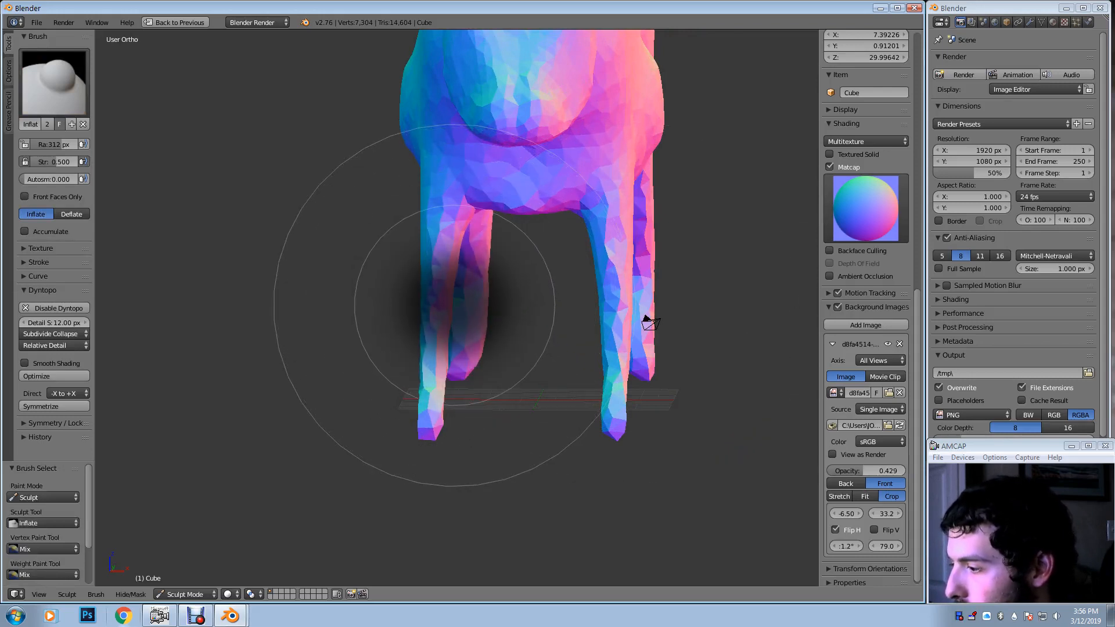
{"action": "left_click", "coordinate": [645, 318]}
{"action": "mouse_move", "coordinate": [595, 304]}
{"action": "left_mouse_down"}
{"action": "mouse_move", "coordinate": [577, 399]}
{"action": "mouse_move", "coordinate": [604, 323]}
{"action": "mouse_move", "coordinate": [614, 419]}
{"action": "mouse_move", "coordinate": [577, 406]}
{"action": "left_mouse_up"}
{"action": "middle_click_drag", "start_coordinate": [577, 406], "coordinate": [646, 348]}
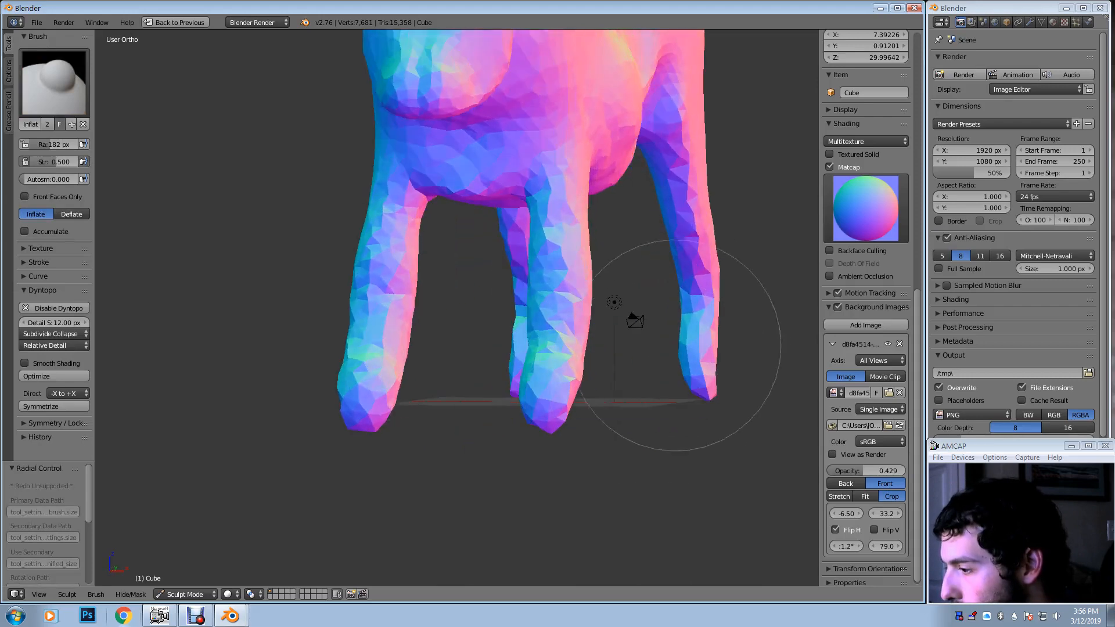
Thicken the hind paw with the Inflate brush at 182 px and spread the front legs outward with Snake Hook at 260 px
{"action": "left_click_drag", "start_coordinate": [698, 377], "coordinate": [715, 372]}
{"action": "mouse_move", "coordinate": [744, 348]}
{"action": "middle_mouse_down"}
{"action": "mouse_move", "coordinate": [713, 362]}
{"action": "mouse_move", "coordinate": [722, 371]}
{"action": "middle_mouse_up"}
{"action": "mouse_move", "coordinate": [668, 313]}
{"action": "middle_mouse_down"}
{"action": "mouse_move", "coordinate": [572, 336]}
{"action": "mouse_move", "coordinate": [584, 249]}
{"action": "mouse_move", "coordinate": [597, 249]}
{"action": "mouse_move", "coordinate": [595, 259]}
{"action": "mouse_move", "coordinate": [534, 286]}
{"action": "mouse_move", "coordinate": [430, 313]}
{"action": "middle_mouse_up"}
{"action": "key", "text": "k"}
{"action": "left_click", "coordinate": [524, 314]}
{"action": "key", "text": "f"}
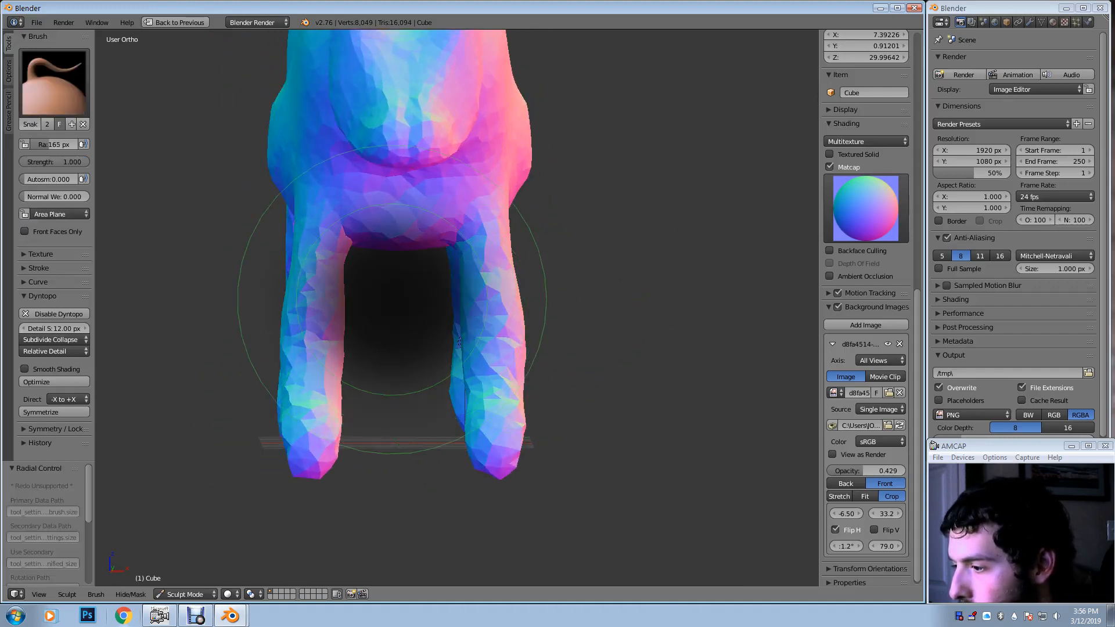
{"action": "left_click", "coordinate": [552, 295]}
{"action": "left_click_drag", "start_coordinate": [493, 285], "coordinate": [501, 281]}
{"action": "mouse_move", "coordinate": [490, 444]}
{"action": "left_mouse_down"}
{"action": "mouse_move", "coordinate": [499, 447]}
{"action": "mouse_move", "coordinate": [486, 429]}
{"action": "left_mouse_up"}
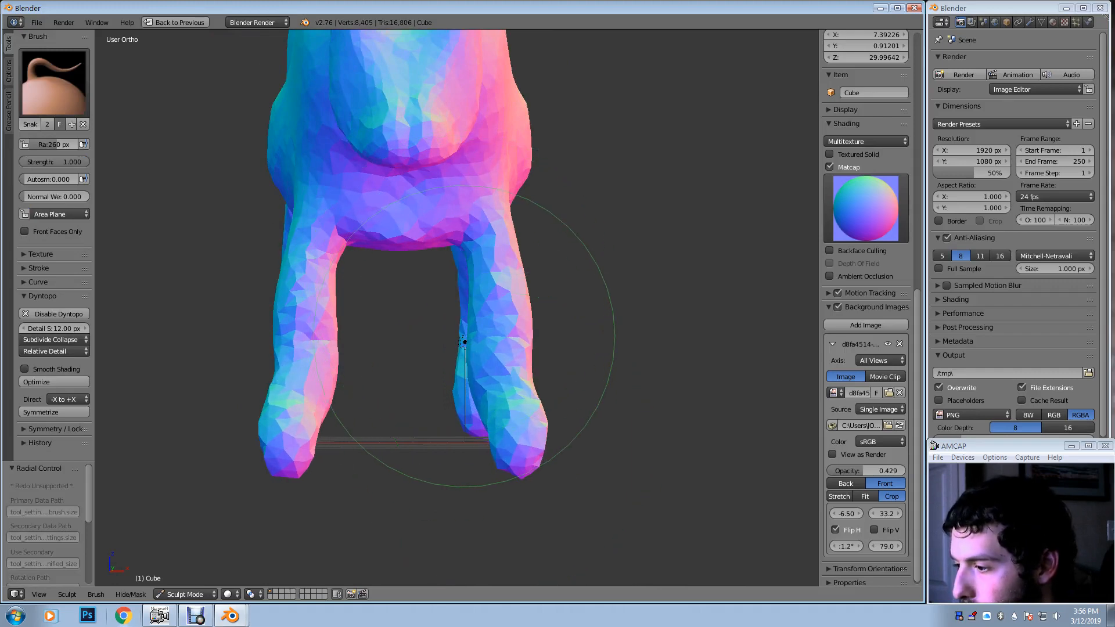
{"action": "left_click_drag", "start_coordinate": [457, 354], "coordinate": [465, 355]}
{"action": "left_click_drag", "start_coordinate": [459, 403], "coordinate": [466, 402]}
Thicken the hind legs from the paws up to the thighs with the Inflate brush at 139 px
{"action": "middle_click_drag", "start_coordinate": [473, 403], "coordinate": [398, 407]}
{"action": "mouse_move", "coordinate": [597, 326]}
{"action": "middle_mouse_down"}
{"action": "mouse_move", "coordinate": [473, 337]}
{"action": "mouse_move", "coordinate": [498, 302]}
{"action": "mouse_move", "coordinate": [503, 433]}
{"action": "mouse_move", "coordinate": [542, 373]}
{"action": "middle_mouse_up"}
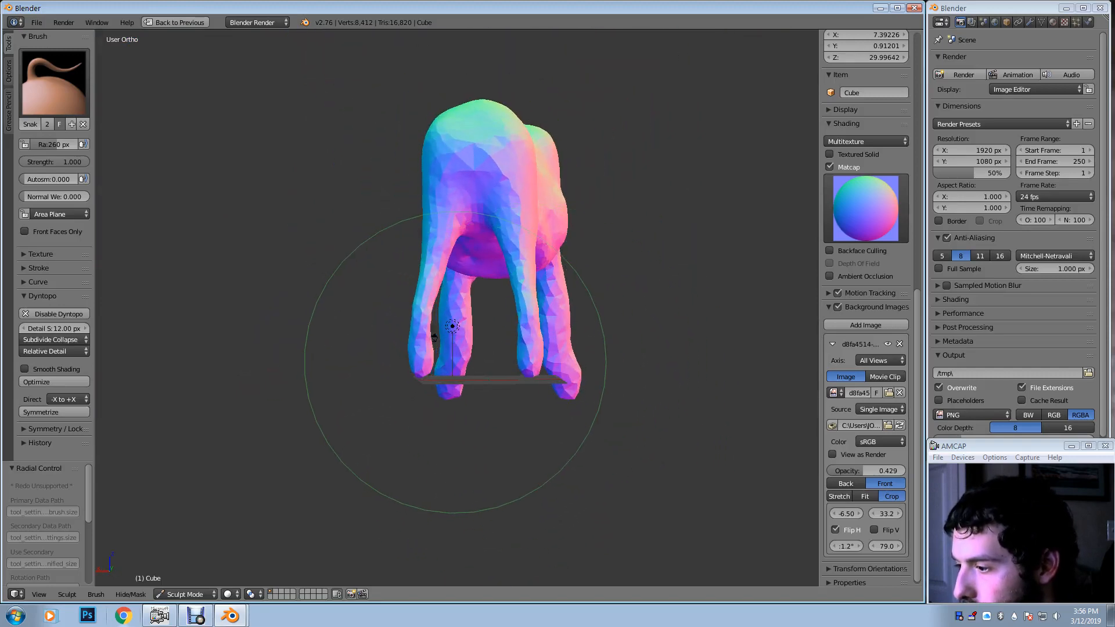
{"action": "middle_click_drag", "start_coordinate": [473, 372], "coordinate": [520, 394]}
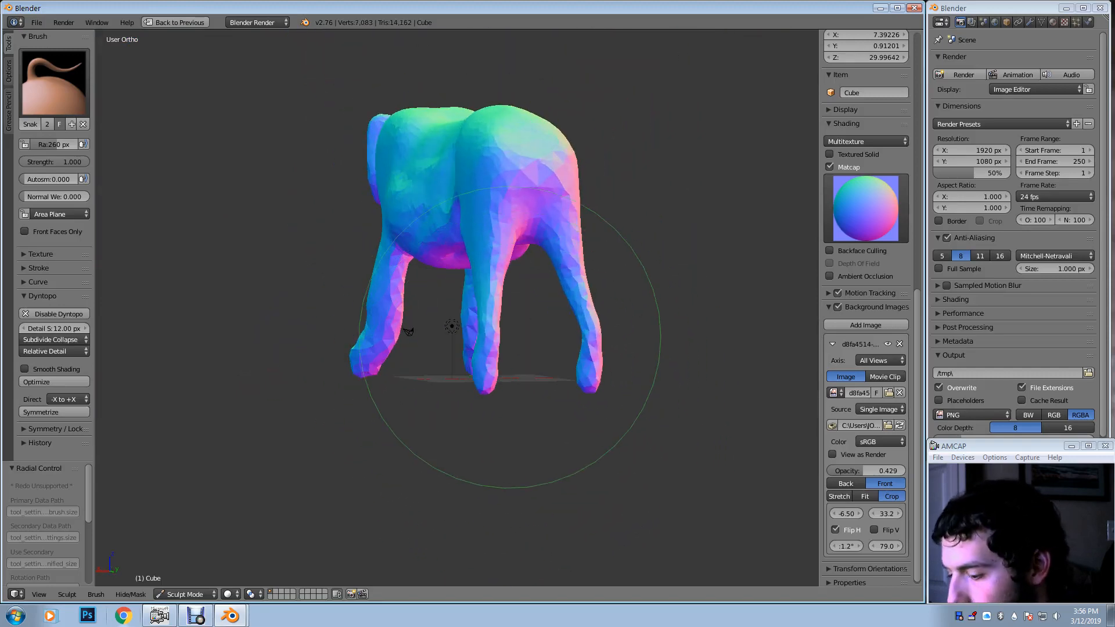
{"action": "key", "text": "i"}
{"action": "key", "text": "f"}
{"action": "left_click", "coordinate": [468, 348]}
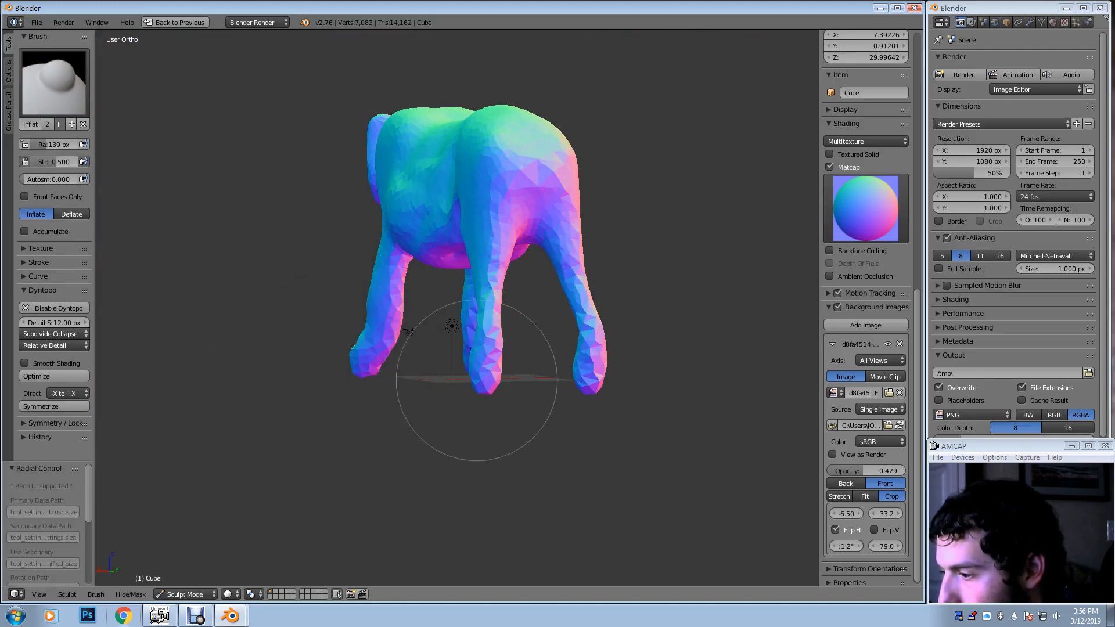
{"action": "left_click_drag", "start_coordinate": [497, 345], "coordinate": [494, 329]}
{"action": "middle_click_drag", "start_coordinate": [491, 329], "coordinate": [540, 276], "text": "ctrl"}
{"action": "left_click_drag", "start_coordinate": [529, 265], "coordinate": [540, 236]}
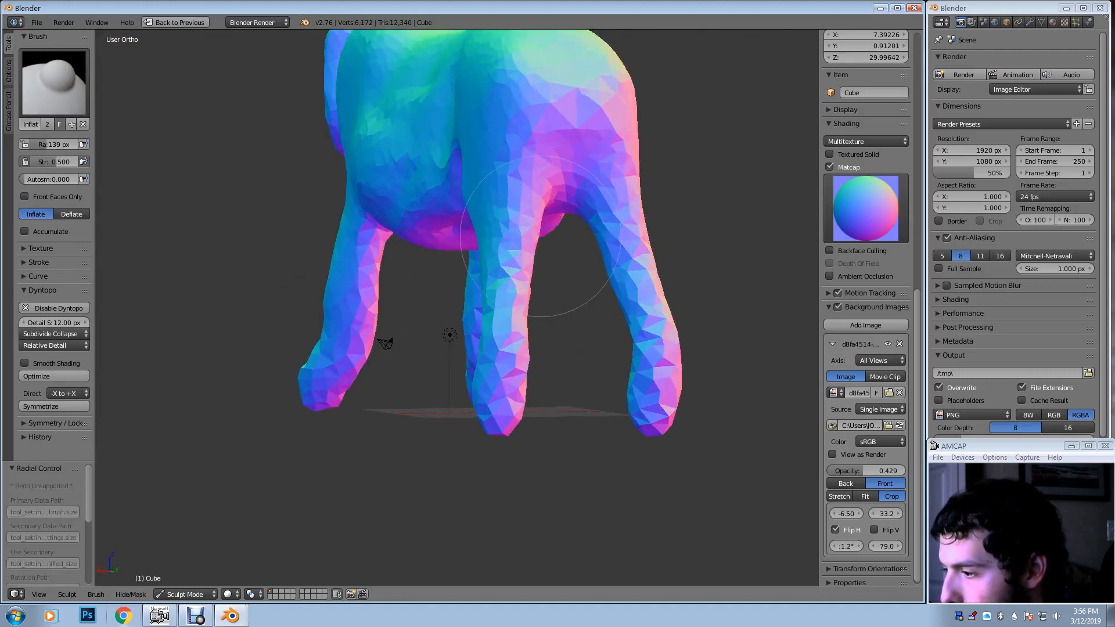
Reshape the hind legs from the side with Snake Hook, reducing the brush to 91 px for the area above the paws
{"action": "mouse_move", "coordinate": [540, 237]}
{"action": "middle_mouse_down"}
{"action": "mouse_move", "coordinate": [611, 271]}
{"action": "mouse_move", "coordinate": [702, 260]}
{"action": "middle_mouse_up"}
{"action": "key", "text": "k"}
{"action": "left_click_drag", "start_coordinate": [697, 261], "coordinate": [713, 254]}
{"action": "key", "text": "f"}
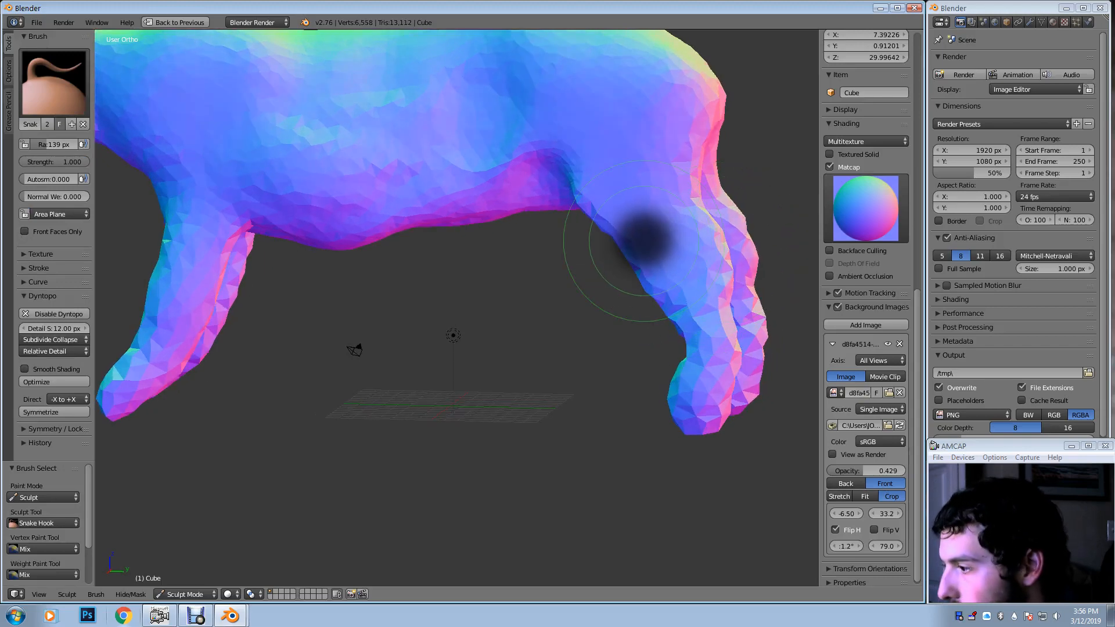
{"action": "left_click", "coordinate": [692, 234]}
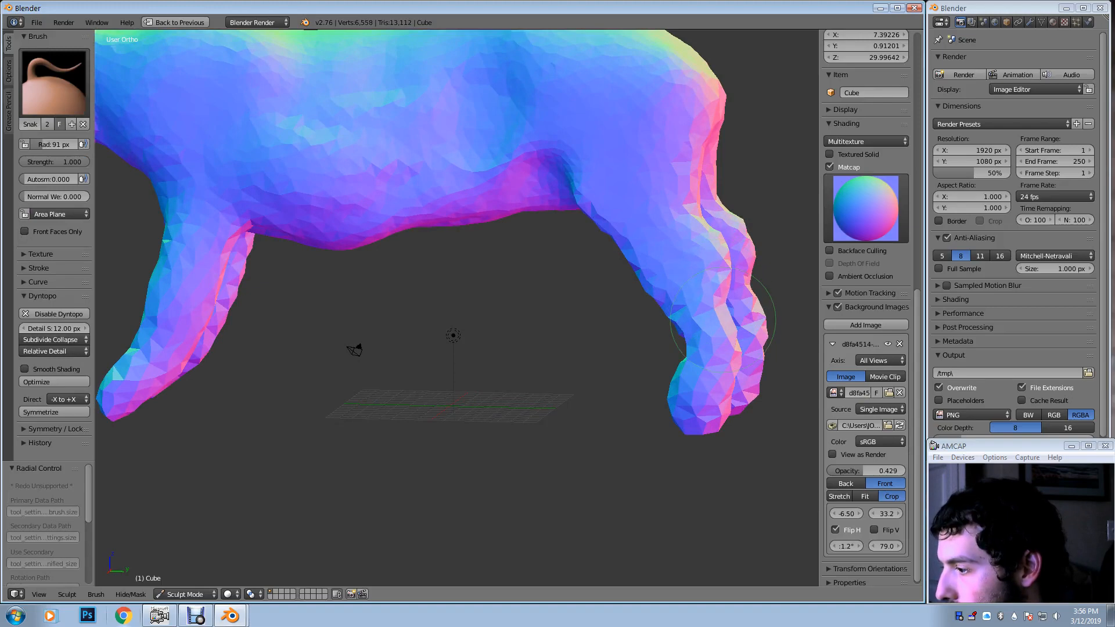
{"action": "left_click_drag", "start_coordinate": [722, 321], "coordinate": [720, 329]}
Pull a tail out of the rump with Snake Hook at 91 px, undoing the last stroke
{"action": "mouse_move", "coordinate": [708, 331]}
{"action": "middle_mouse_down"}
{"action": "mouse_move", "coordinate": [696, 194]}
{"action": "mouse_move", "coordinate": [721, 197]}
{"action": "mouse_move", "coordinate": [586, 200]}
{"action": "middle_mouse_up"}
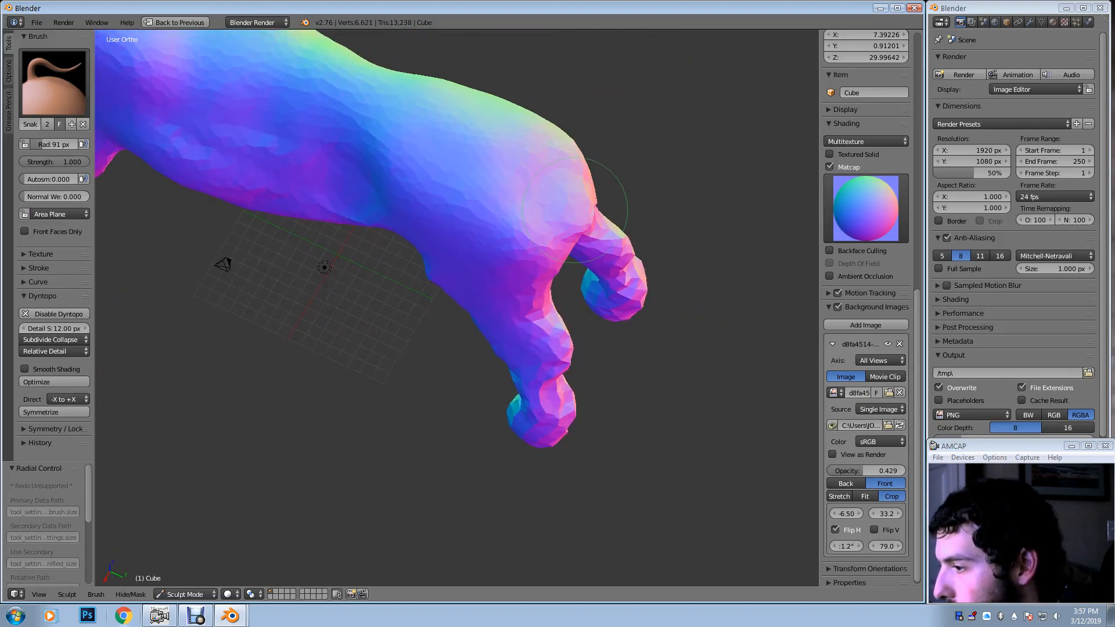
{"action": "mouse_move", "coordinate": [671, 257]}
{"action": "left_mouse_down"}
{"action": "mouse_move", "coordinate": [749, 309]}
{"action": "mouse_move", "coordinate": [710, 292]}
{"action": "left_mouse_up"}
{"action": "key", "text": "ctrl+z"}
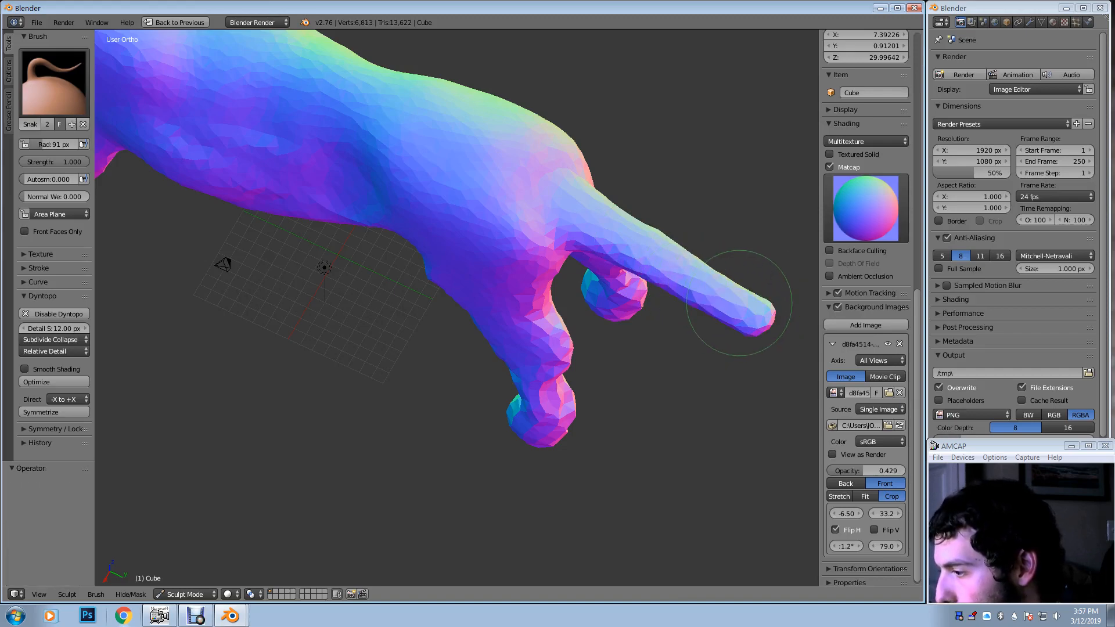
Slim the tail and lengthen its tip with Snake Hook at 55 px, finishing in the right view
{"action": "key", "text": "f"}
{"action": "left_click", "coordinate": [730, 314]}
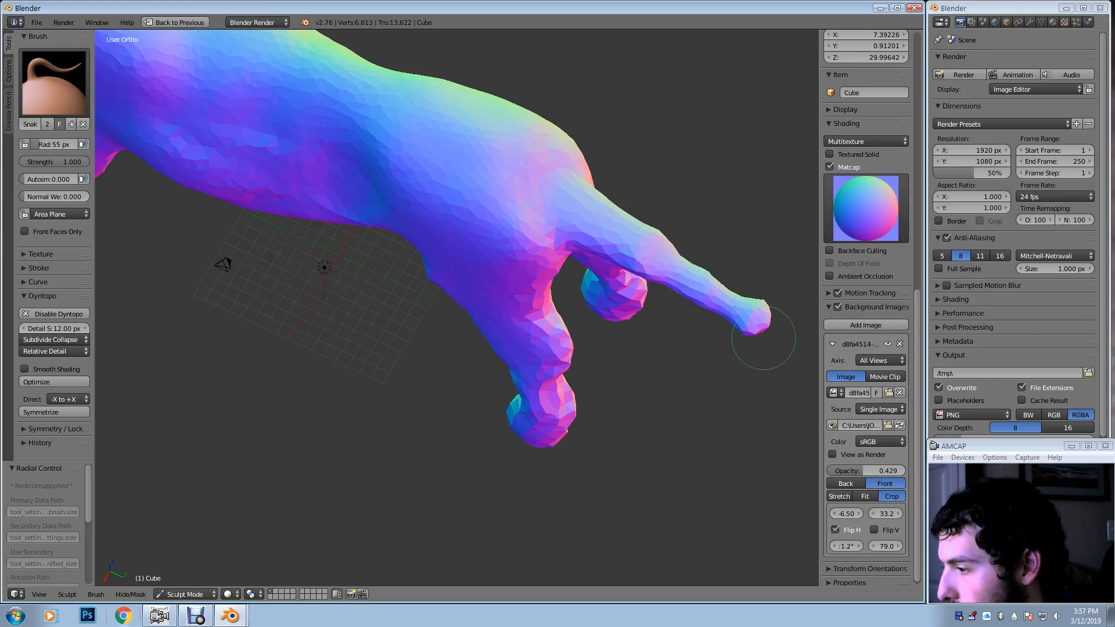
{"action": "middle_click_drag", "start_coordinate": [756, 322], "coordinate": [514, 109]}
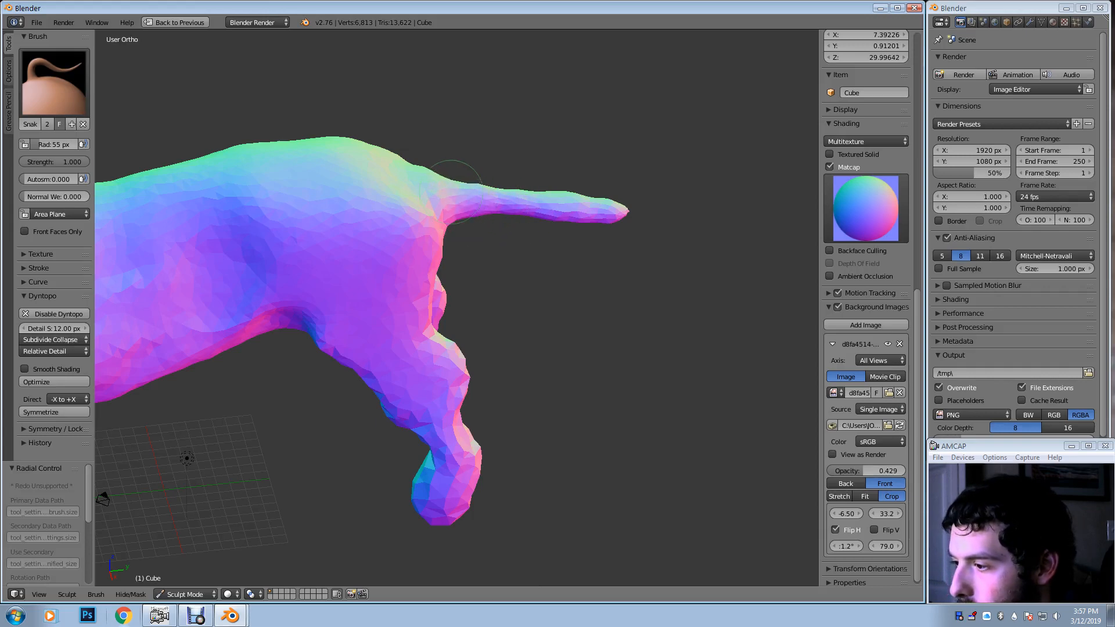
{"action": "middle_click_drag", "start_coordinate": [455, 210], "coordinate": [481, 186]}
{"action": "key", "text": "KP_3"}
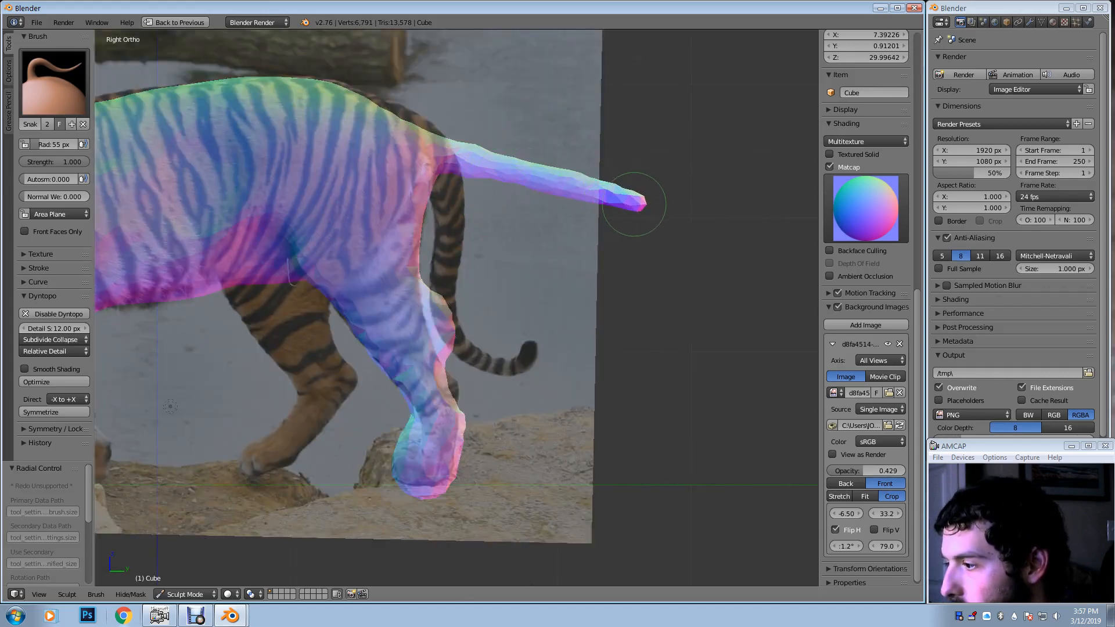
{"action": "left_click_drag", "start_coordinate": [633, 204], "coordinate": [674, 215]}
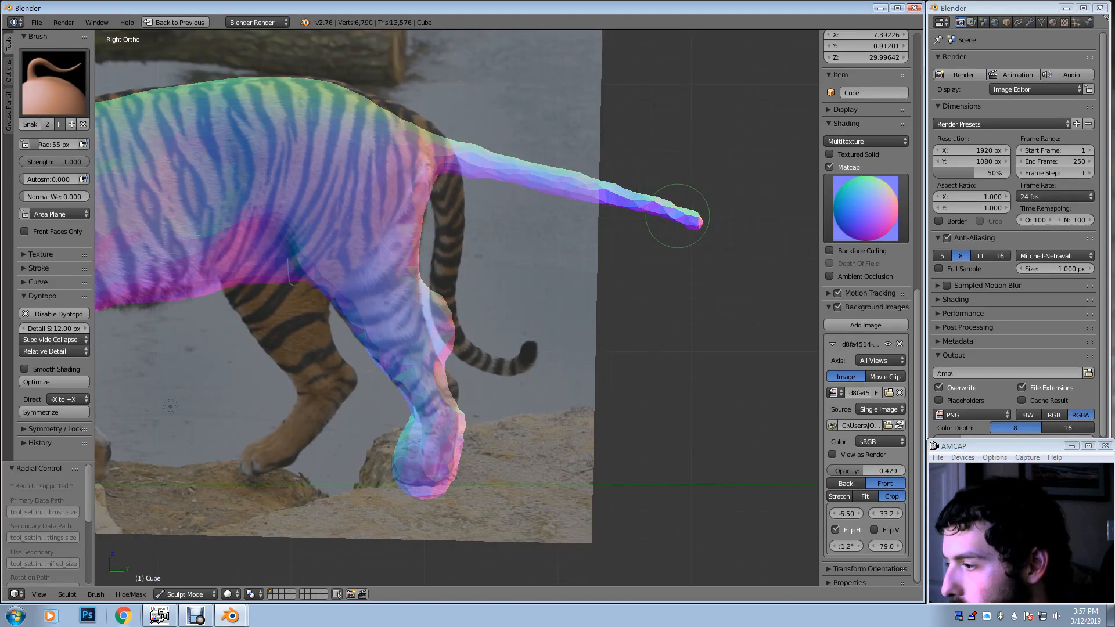
Thicken the tip of the tail with the Inflate brush at 55 px and compare the whole body with the photo in the right view
{"action": "key", "text": "i"}
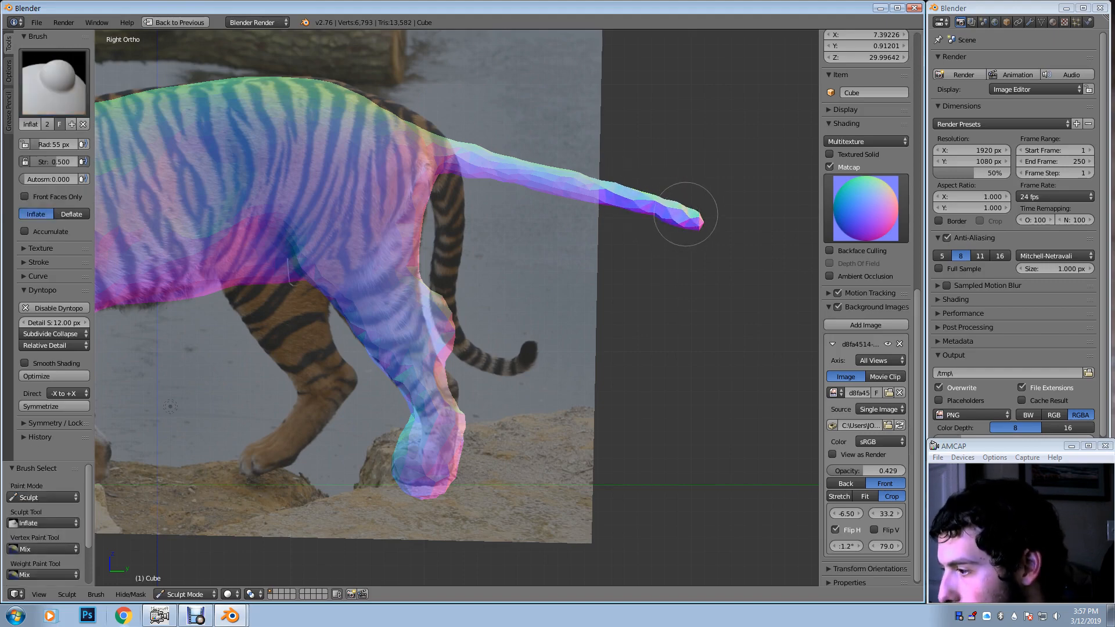
{"action": "middle_click_drag", "start_coordinate": [686, 214], "coordinate": [642, 249]}
{"action": "scroll", "coordinate": [642, 249], "scroll_direction": "up", "scroll_amount": 3}
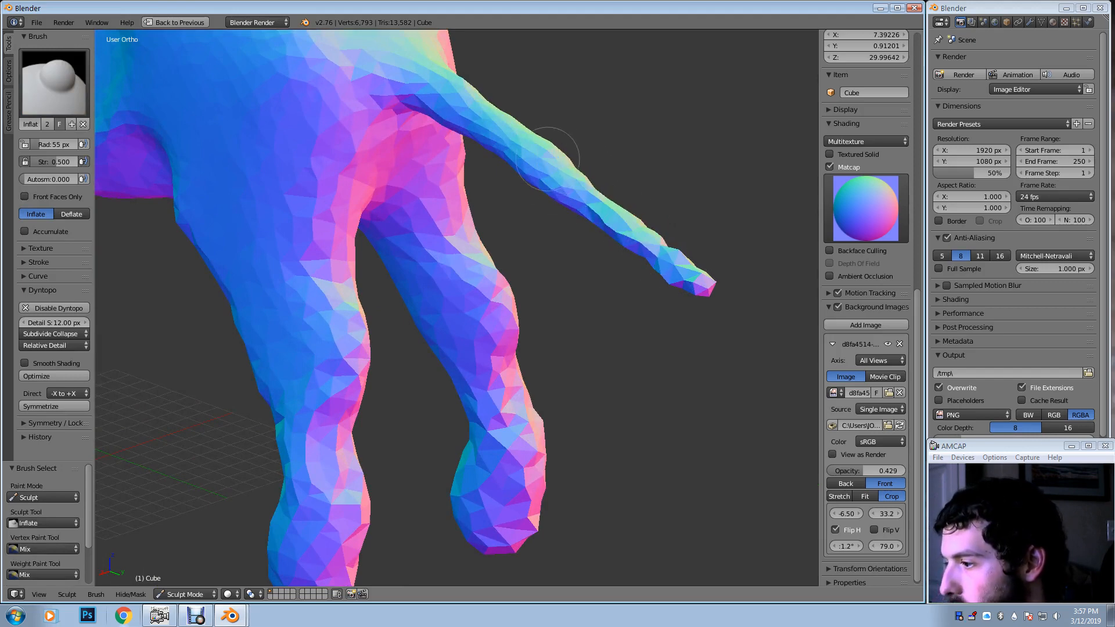
{"action": "middle_click_drag", "start_coordinate": [507, 123], "coordinate": [535, 197]}
{"action": "scroll", "coordinate": [493, 293], "scroll_direction": "down", "scroll_amount": 4}
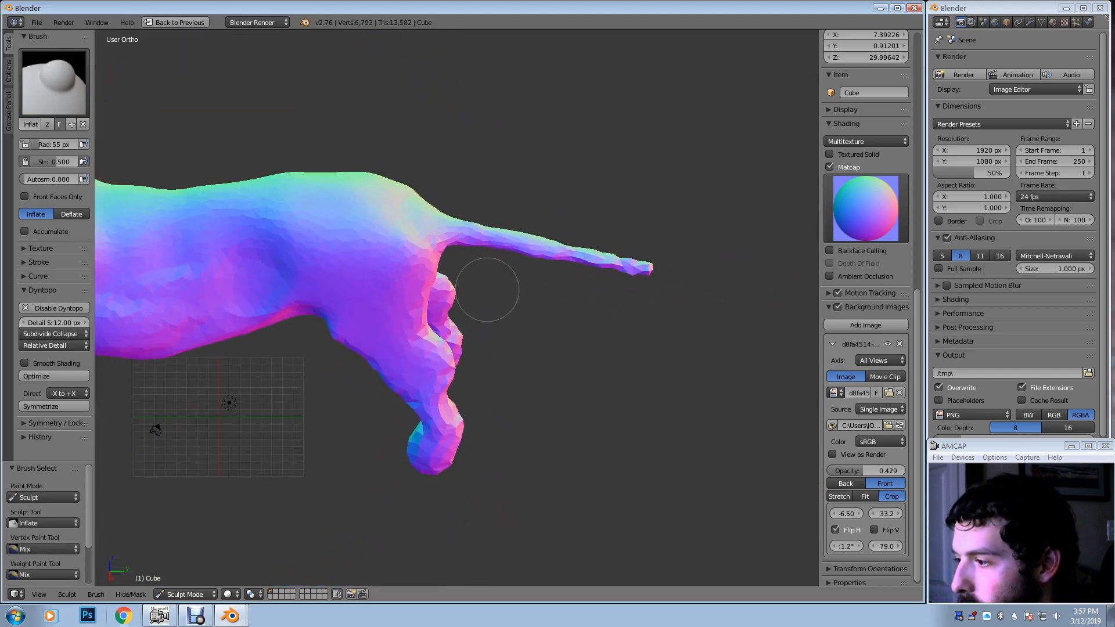
{"action": "mouse_move", "coordinate": [492, 292]}
{"action": "middle_mouse_down"}
{"action": "mouse_move", "coordinate": [497, 263]}
{"action": "mouse_move", "coordinate": [700, 252]}
{"action": "mouse_move", "coordinate": [670, 187]}
{"action": "middle_mouse_up"}
{"action": "key", "text": "KP_3"}
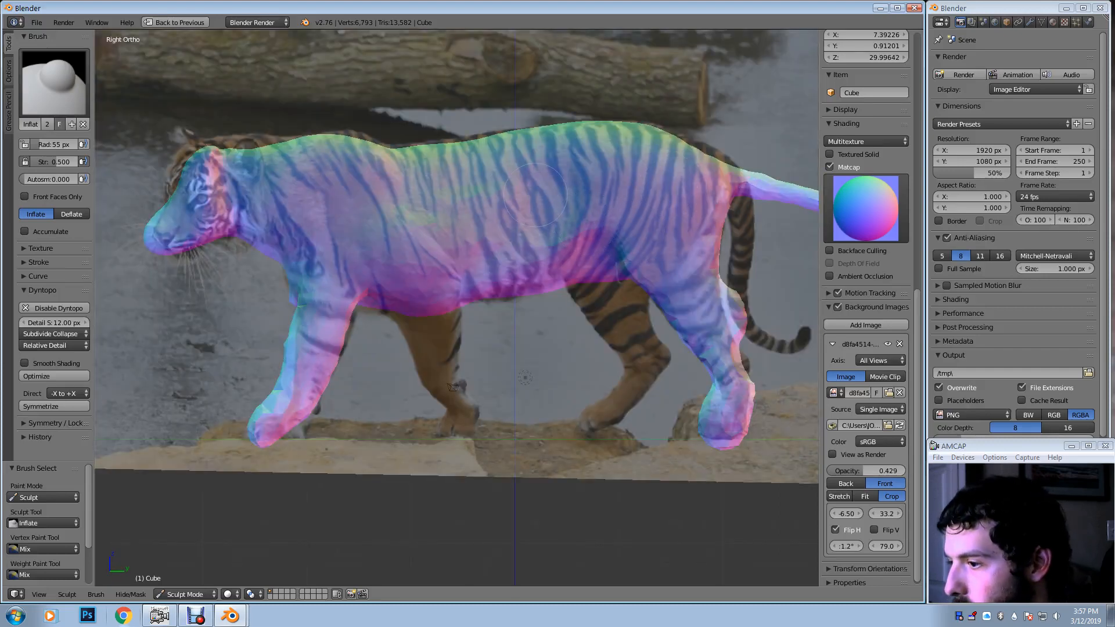
Adjust the muzzle and lower face with Snake Hook at 131 px, checking the head from the front and side
{"action": "middle_click_drag", "start_coordinate": [407, 200], "coordinate": [429, 232]}
{"action": "key", "text": "f"}
{"action": "left_click", "coordinate": [427, 187]}
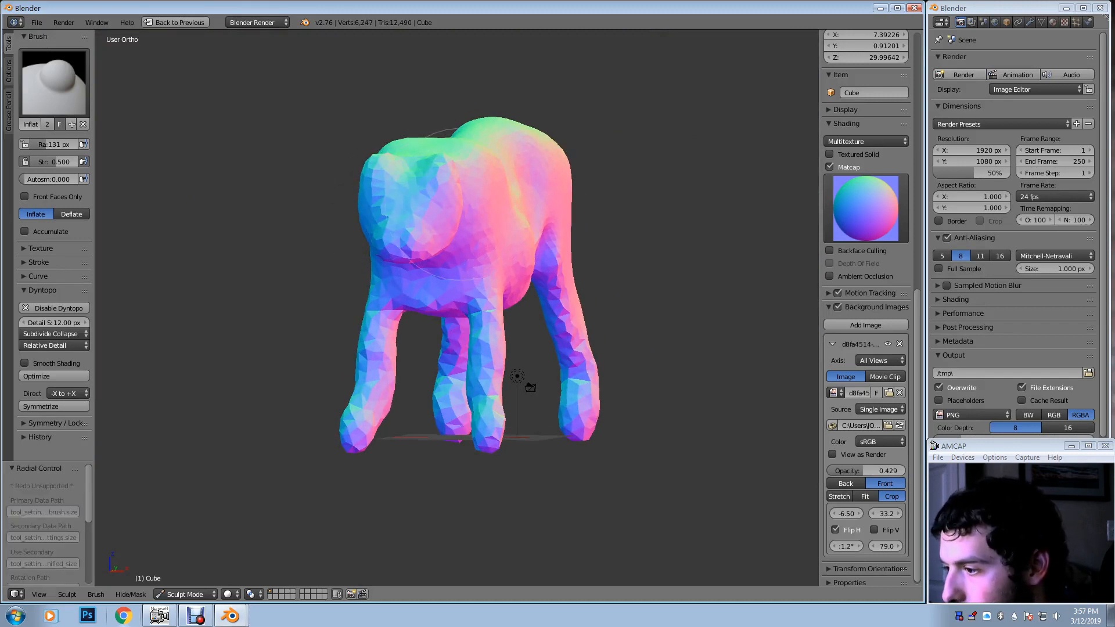
{"action": "key", "text": "k"}
{"action": "middle_click_drag", "start_coordinate": [447, 226], "coordinate": [377, 259]}
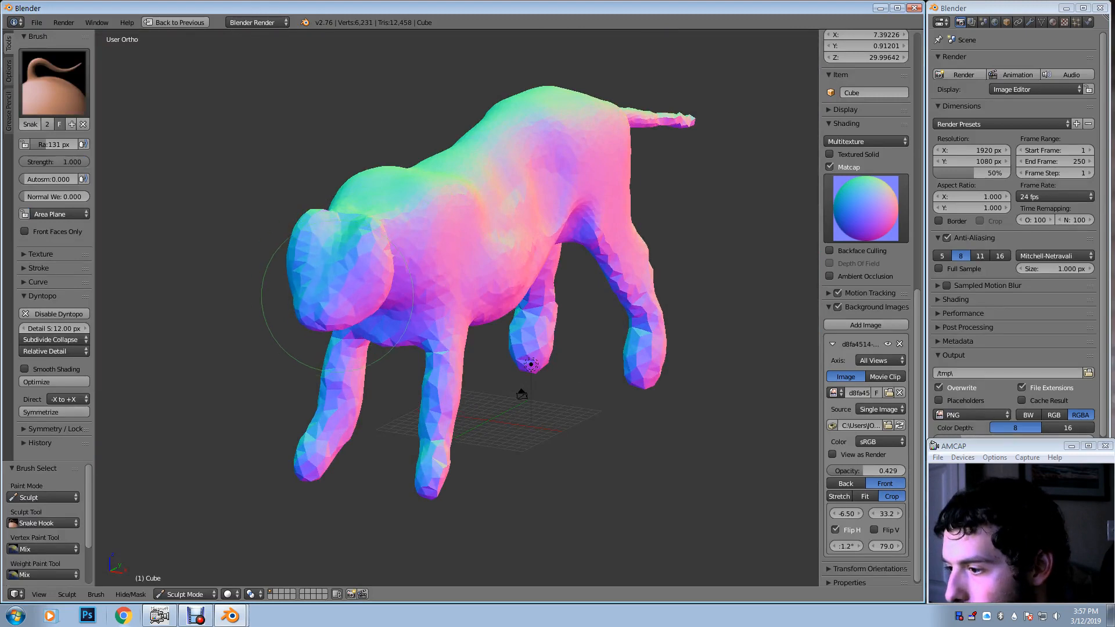
{"action": "left_click_drag", "start_coordinate": [338, 296], "coordinate": [334, 302]}
{"action": "mouse_move", "coordinate": [378, 302]}
{"action": "middle_mouse_down"}
{"action": "mouse_move", "coordinate": [334, 242]}
{"action": "mouse_move", "coordinate": [403, 274]}
{"action": "middle_mouse_up"}
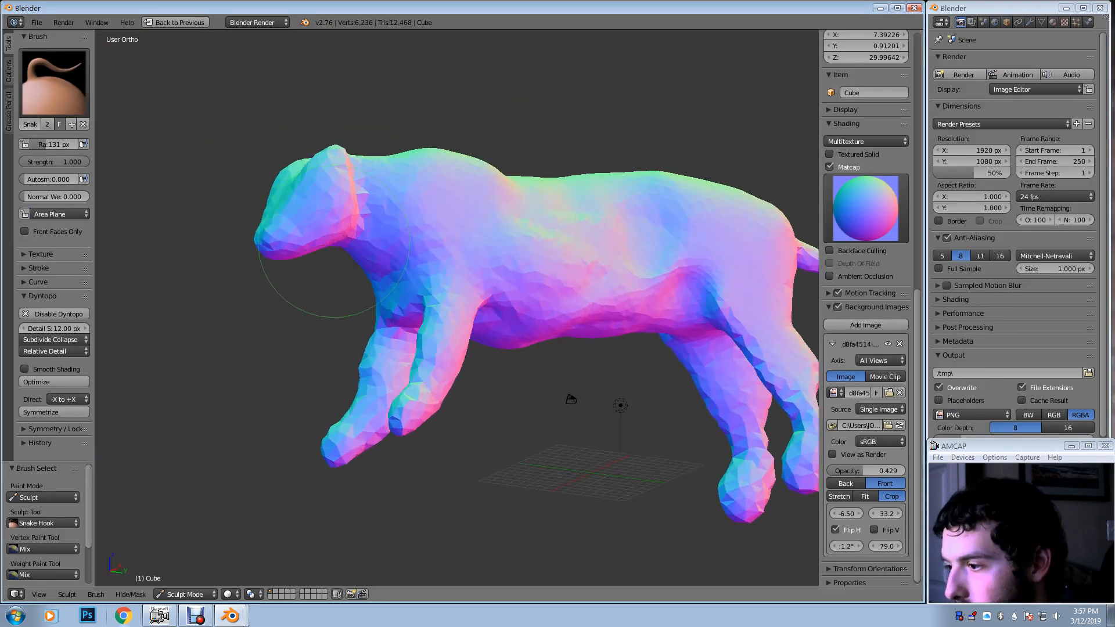
{"action": "middle_click_drag", "start_coordinate": [334, 241], "coordinate": [296, 243]}
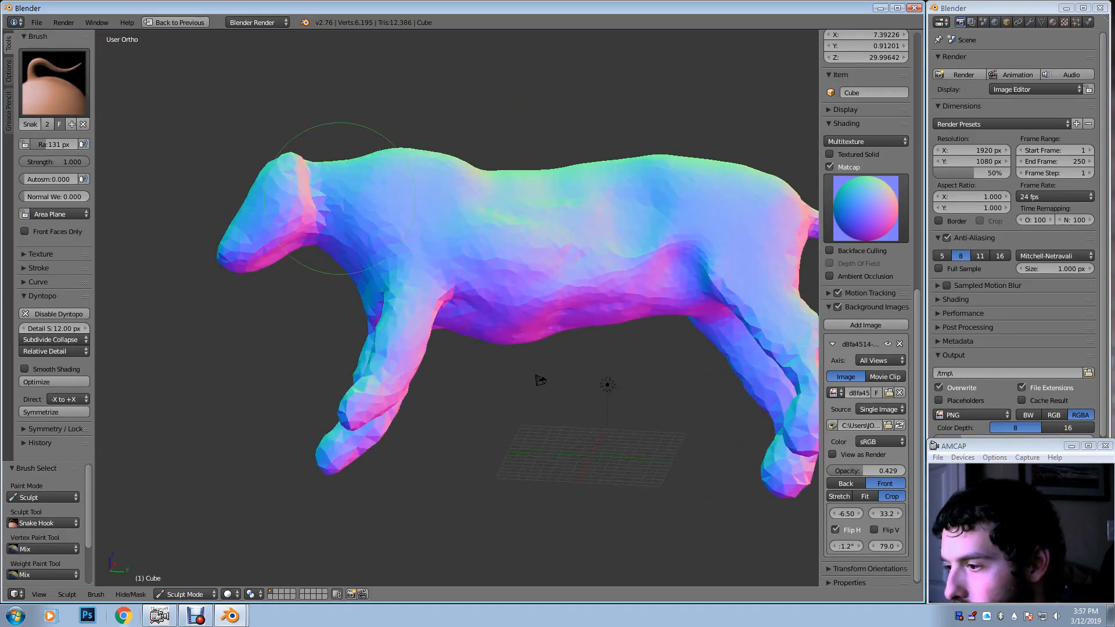
{"action": "mouse_move", "coordinate": [340, 197]}
{"action": "middle_mouse_down"}
{"action": "mouse_move", "coordinate": [323, 361]}
{"action": "mouse_move", "coordinate": [427, 252]}
{"action": "middle_mouse_up"}
{"action": "middle_click_drag", "start_coordinate": [461, 213], "coordinate": [406, 228]}
Set the Snake Hook radius to 159 px and the dyntopo detail size to 6 px
{"action": "key", "text": "f"}
{"action": "left_click", "coordinate": [659, 332]}
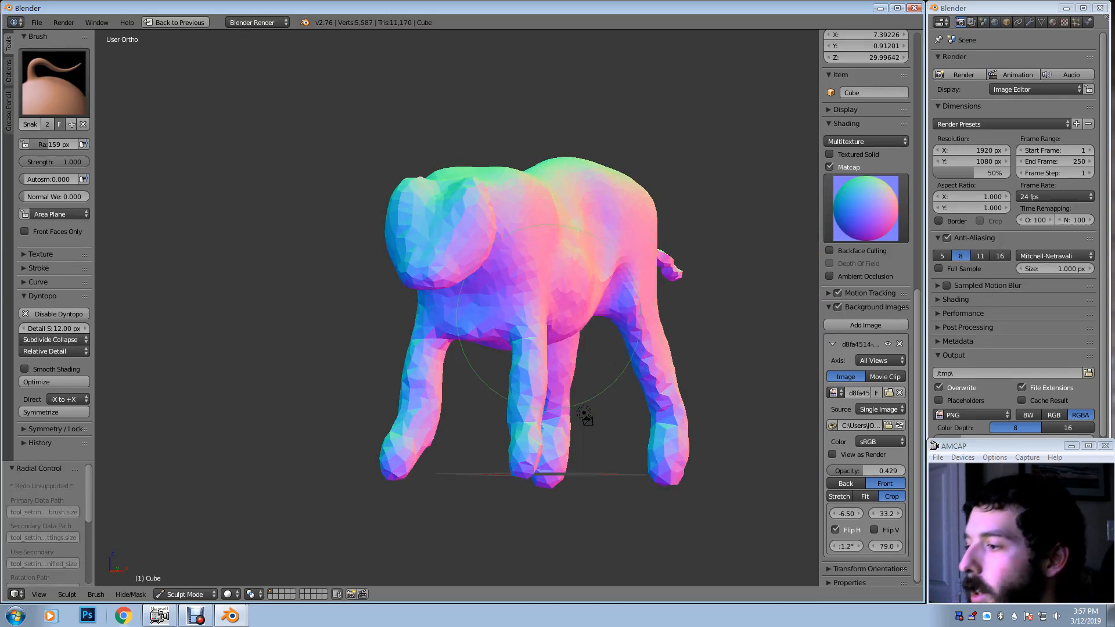
{"action": "left_click_drag", "start_coordinate": [55, 328], "coordinate": [50, 329]}
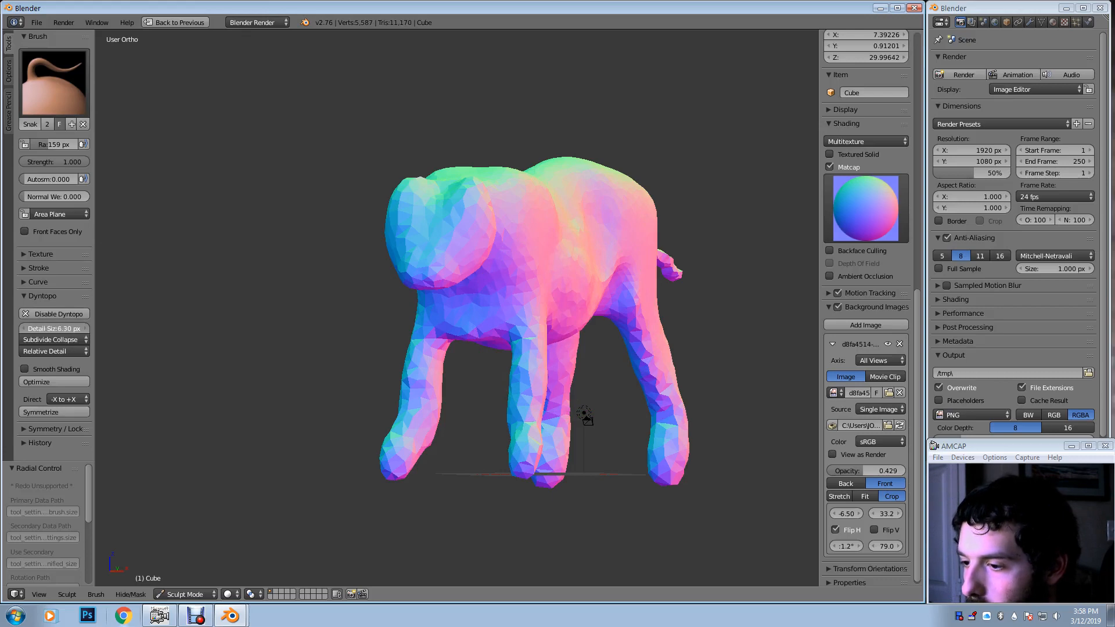
{"action": "left_click_drag", "start_coordinate": [49, 328], "coordinate": [51, 329]}
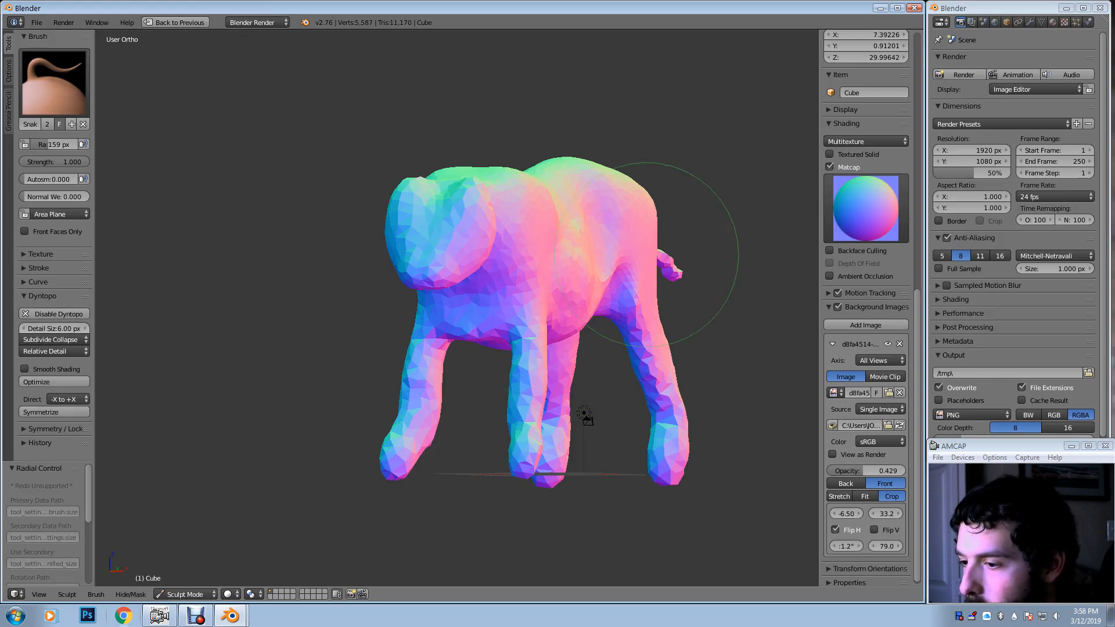
Build up the ribcage and shoulder muscles with the Clay brush at 159 px
{"action": "mouse_move", "coordinate": [659, 284]}
{"action": "middle_mouse_down", "text": "ctrl"}
{"action": "mouse_move", "coordinate": [656, 214]}
{"action": "mouse_move", "coordinate": [633, 229]}
{"action": "mouse_move", "coordinate": [466, 199]}
{"action": "middle_mouse_up", "text": "ctrl"}
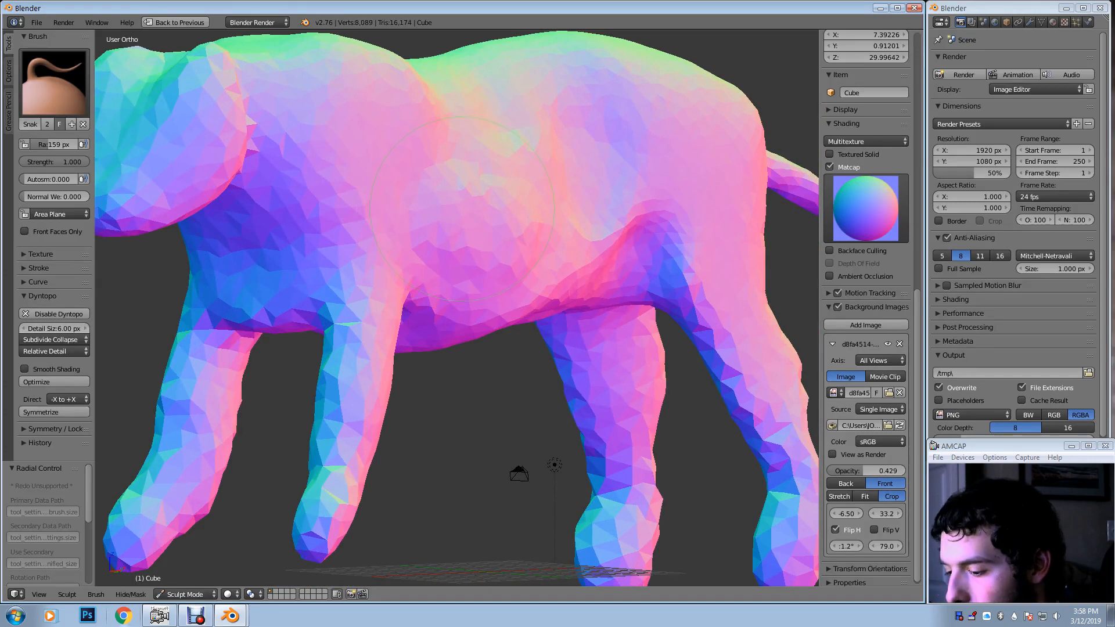
{"action": "key", "text": "c"}
{"action": "mouse_move", "coordinate": [459, 204]}
{"action": "left_mouse_down"}
{"action": "mouse_move", "coordinate": [437, 224]}
{"action": "mouse_move", "coordinate": [461, 239]}
{"action": "left_mouse_up"}
{"action": "middle_click_drag", "start_coordinate": [461, 249], "coordinate": [416, 272]}
{"action": "left_click_drag", "start_coordinate": [427, 203], "coordinate": [400, 229]}
{"action": "mouse_move", "coordinate": [340, 168]}
{"action": "middle_mouse_down", "text": "shift"}
{"action": "mouse_move", "coordinate": [415, 185]}
{"action": "mouse_move", "coordinate": [409, 172]}
{"action": "middle_mouse_up", "text": "shift"}
{"action": "mouse_move", "coordinate": [408, 172]}
{"action": "left_mouse_down"}
{"action": "mouse_move", "coordinate": [388, 187]}
{"action": "mouse_move", "coordinate": [367, 162]}
{"action": "left_mouse_up"}
{"action": "middle_click_drag", "start_coordinate": [400, 178], "coordinate": [399, 199]}
Carve hollows around the shoulder blades and the base of the neck with the subtracting Clay brush at 108 px
{"action": "key", "text": "f"}
{"action": "left_click", "coordinate": [369, 198]}
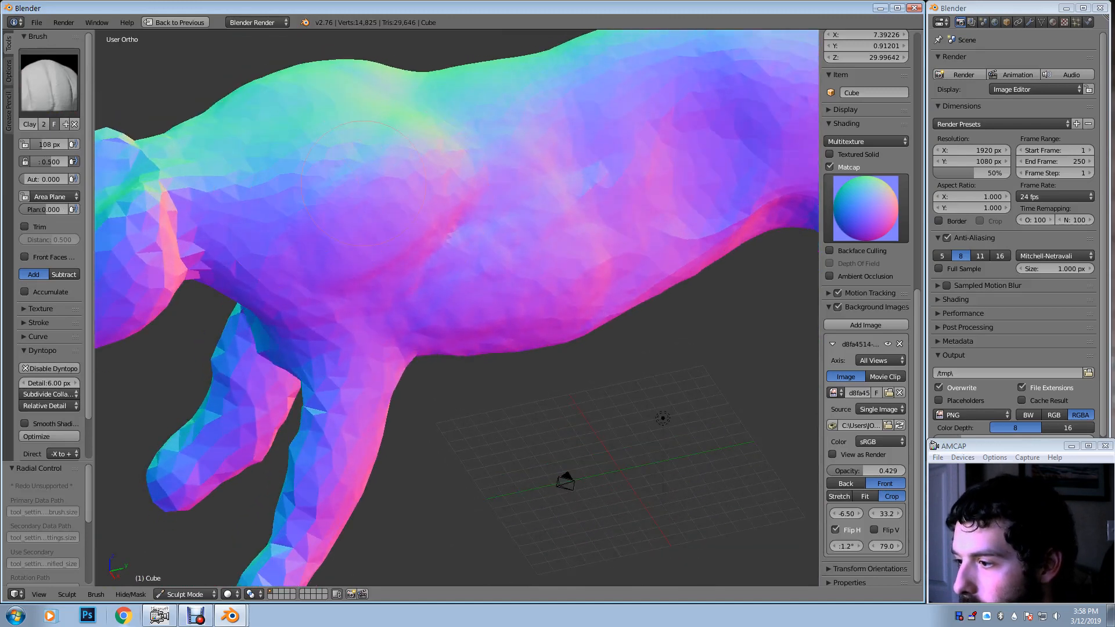
{"action": "middle_click_drag", "start_coordinate": [293, 122], "coordinate": [333, 202]}
{"action": "mouse_move", "coordinate": [350, 210]}
{"action": "left_mouse_down", "text": "ctrl"}
{"action": "mouse_move", "coordinate": [293, 264]}
{"action": "mouse_move", "coordinate": [394, 215]}
{"action": "left_mouse_up", "text": "ctrl"}
{"action": "middle_click_drag", "start_coordinate": [307, 276], "coordinate": [378, 241]}
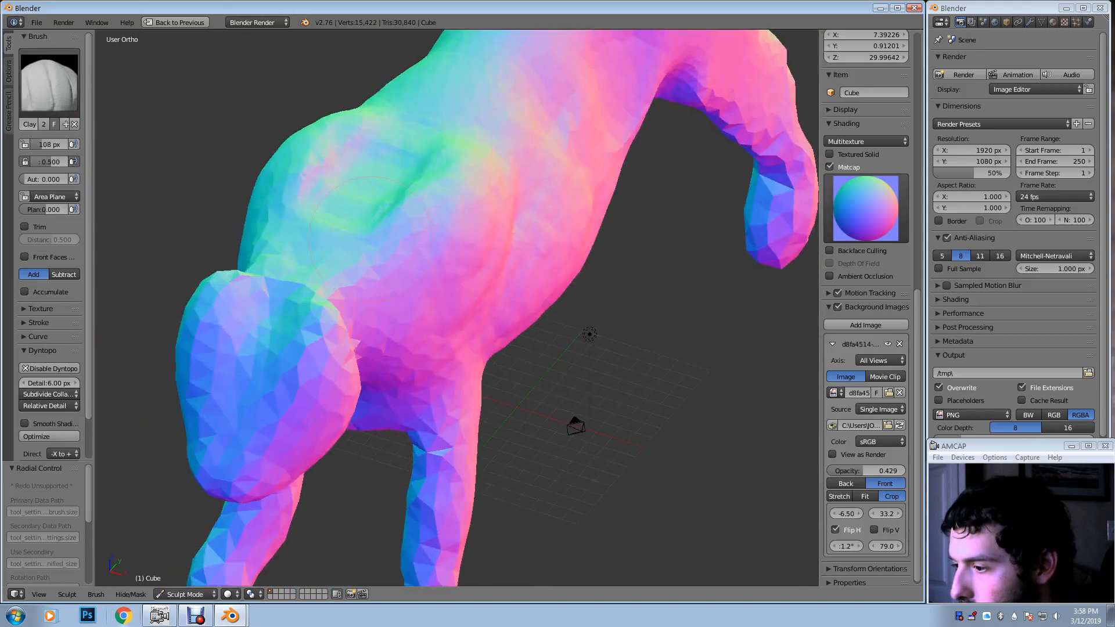
{"action": "left_click_drag", "start_coordinate": [327, 257], "coordinate": [313, 278], "text": "ctrl"}
{"action": "middle_click_drag", "start_coordinate": [376, 235], "coordinate": [330, 273]}
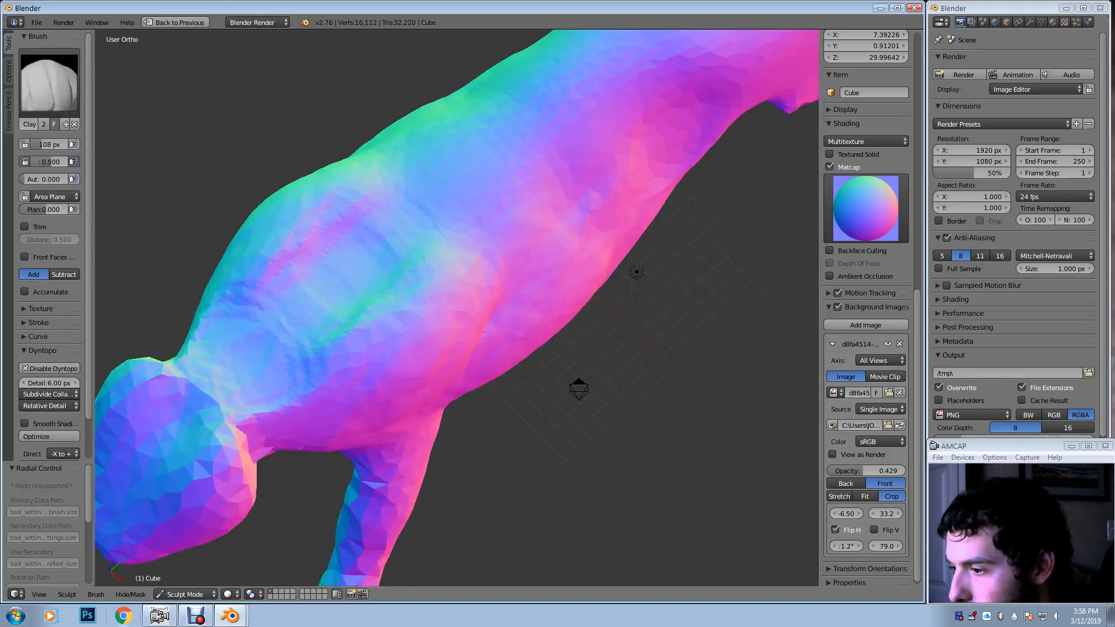
Sculpt the muscle lines along the spine from the shoulder blades to the rump with the Clay brush at 56 px
{"action": "key", "text": "f"}
{"action": "left_click", "coordinate": [290, 294]}
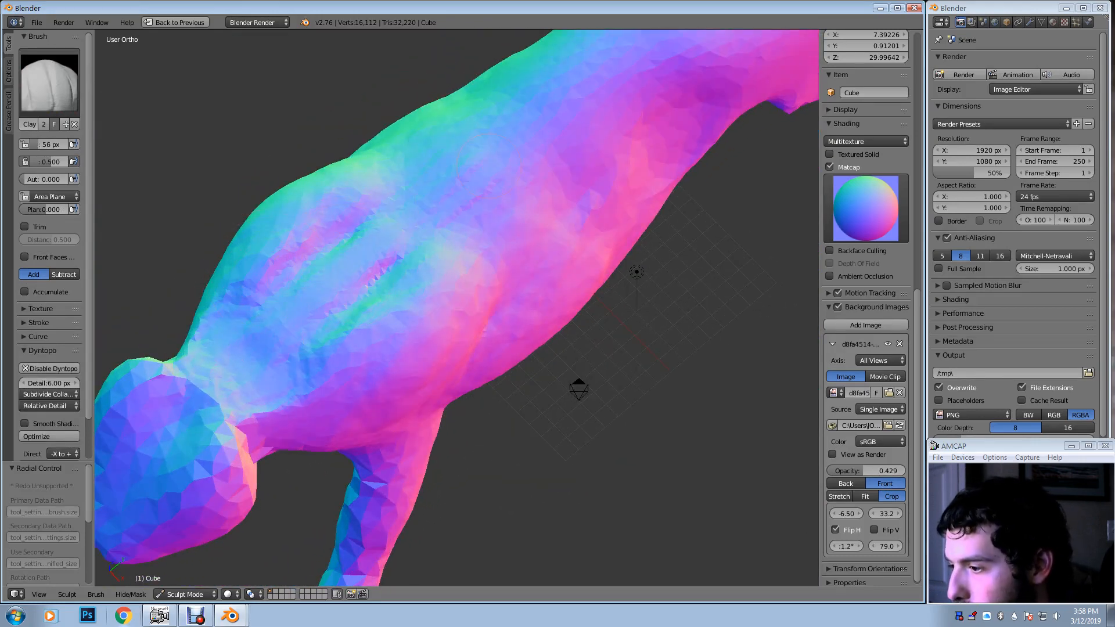
{"action": "middle_click_drag", "start_coordinate": [508, 175], "coordinate": [459, 175]}
{"action": "middle_click_drag", "start_coordinate": [581, 174], "coordinate": [407, 164], "text": "shift"}
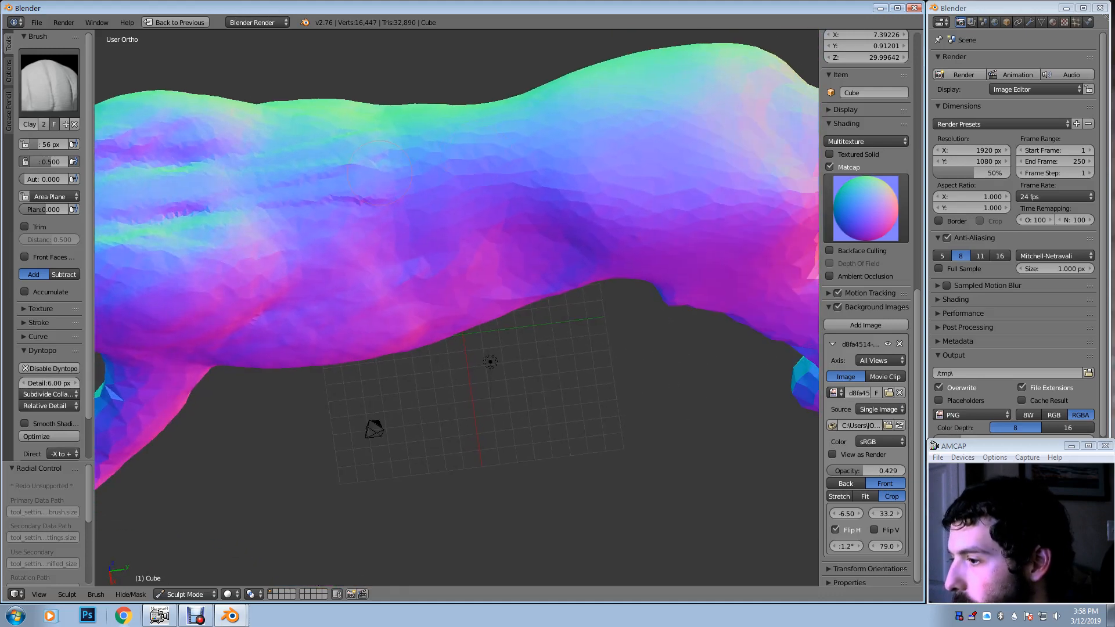
{"action": "mouse_move", "coordinate": [439, 154]}
{"action": "left_mouse_down"}
{"action": "mouse_move", "coordinate": [428, 158]}
{"action": "mouse_move", "coordinate": [459, 169]}
{"action": "mouse_move", "coordinate": [725, 123]}
{"action": "mouse_move", "coordinate": [674, 131]}
{"action": "left_mouse_up"}
Build up the flank and hip in front of the hind leg with the Clay brush at 134 px
{"action": "middle_click_drag", "start_coordinate": [693, 149], "coordinate": [710, 76]}
{"action": "key", "text": "f"}
{"action": "left_click", "coordinate": [756, 72]}
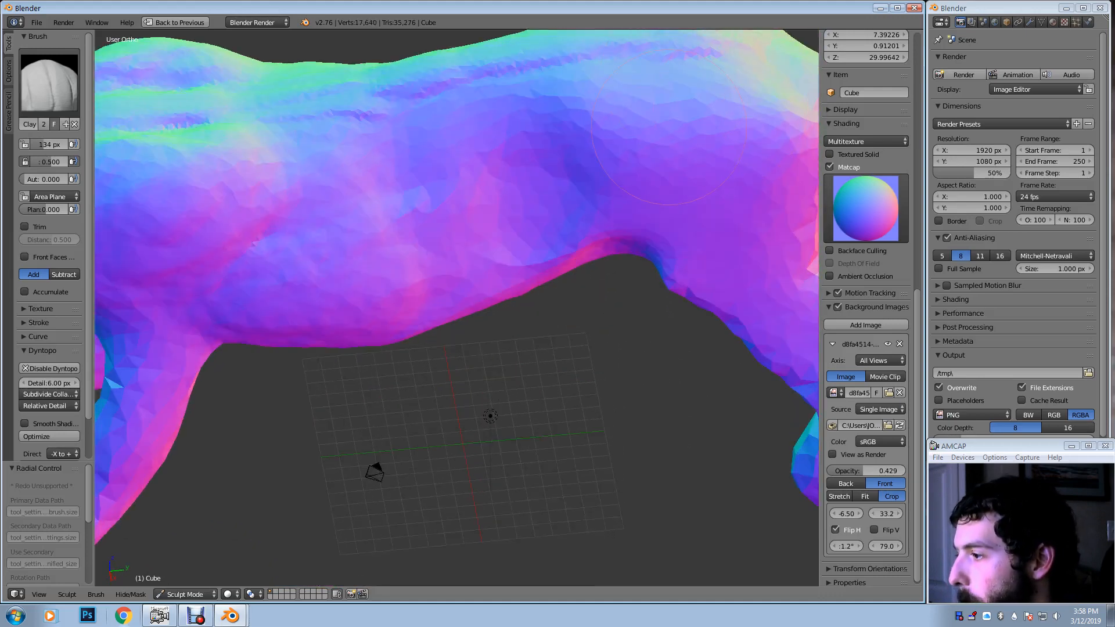
{"action": "mouse_move", "coordinate": [673, 109]}
{"action": "middle_mouse_down", "text": "shift"}
{"action": "mouse_move", "coordinate": [624, 191]}
{"action": "mouse_move", "coordinate": [558, 187]}
{"action": "middle_mouse_up", "text": "shift"}
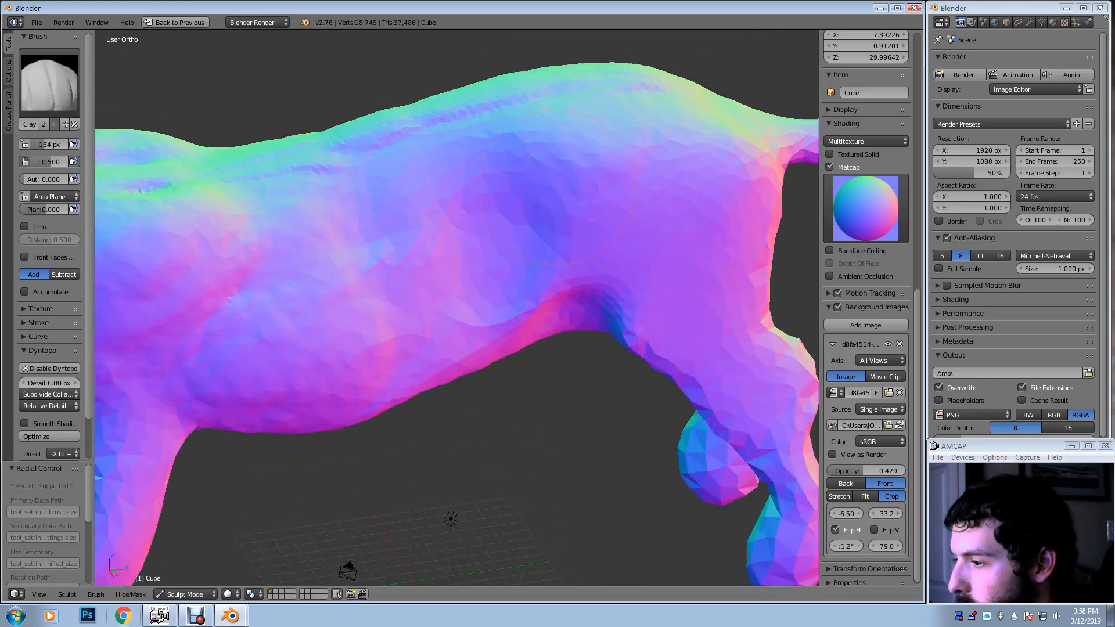
{"action": "left_click_drag", "start_coordinate": [495, 145], "coordinate": [541, 193]}
{"action": "middle_click_drag", "start_coordinate": [524, 222], "coordinate": [516, 179]}
{"action": "middle_click_drag", "start_coordinate": [515, 228], "coordinate": [548, 276]}
{"action": "middle_click_drag", "start_coordinate": [480, 306], "coordinate": [479, 261]}
Add volume along the lower ribcage and belly with the Clay brush at 134 px
{"action": "left_click_drag", "start_coordinate": [456, 276], "coordinate": [407, 319]}
{"action": "middle_click_drag", "start_coordinate": [413, 304], "coordinate": [426, 302]}
{"action": "left_click_drag", "start_coordinate": [417, 296], "coordinate": [376, 328]}
{"action": "middle_click_drag", "start_coordinate": [386, 290], "coordinate": [395, 337]}
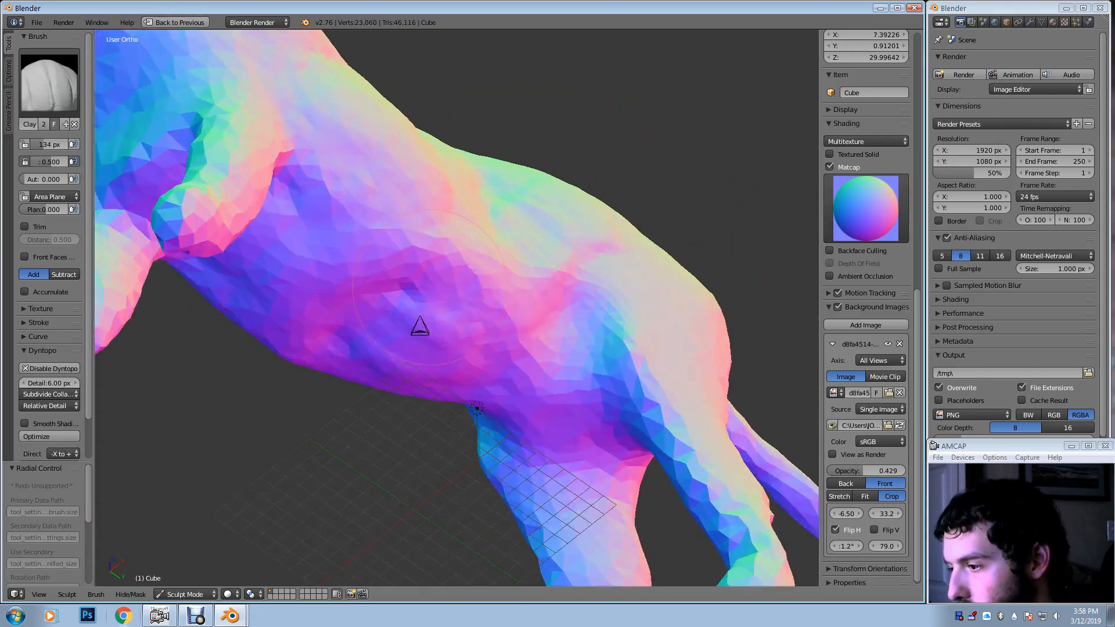
{"action": "left_click_drag", "start_coordinate": [400, 290], "coordinate": [351, 322]}
{"action": "middle_click_drag", "start_coordinate": [419, 326], "coordinate": [372, 417]}
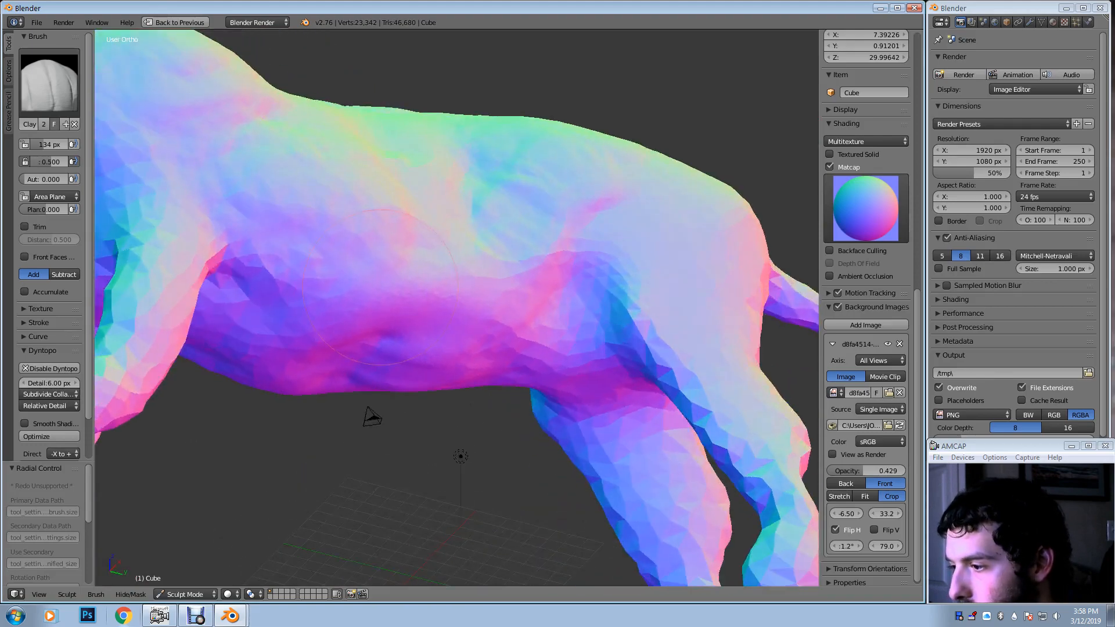
Build up the side of the ribcage and the shoulder above the foreleg with the Clay brush at 134 px
{"action": "mouse_move", "coordinate": [297, 274]}
{"action": "middle_mouse_down"}
{"action": "mouse_move", "coordinate": [279, 284]}
{"action": "mouse_move", "coordinate": [288, 274]}
{"action": "middle_mouse_up"}
{"action": "left_click_drag", "start_coordinate": [325, 255], "coordinate": [293, 282]}
{"action": "middle_click_drag", "start_coordinate": [362, 226], "coordinate": [353, 276]}
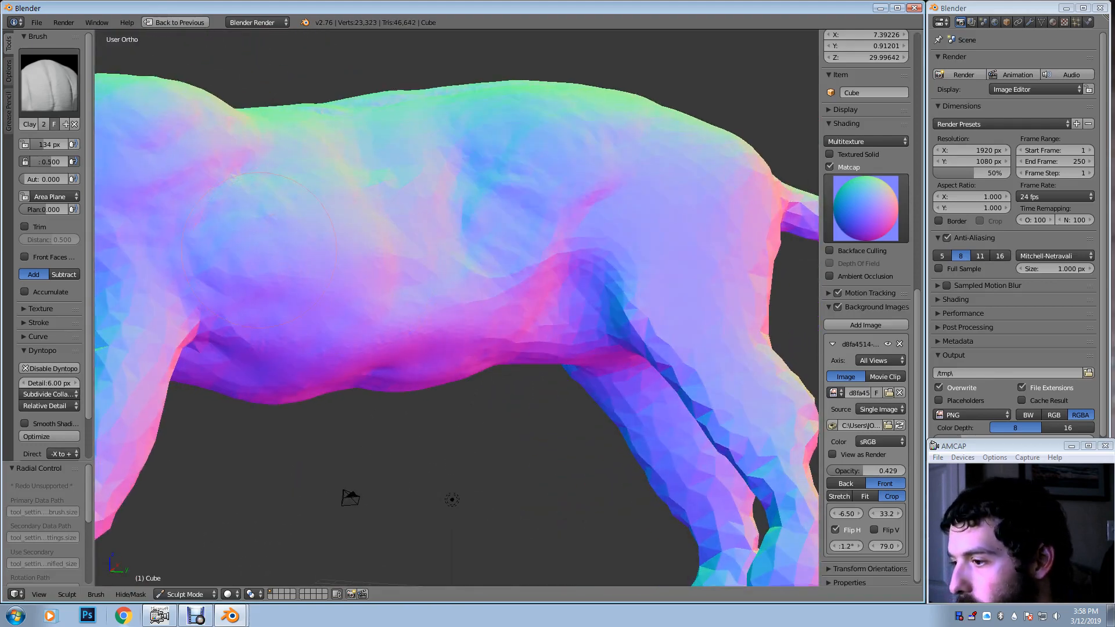
{"action": "middle_click_drag", "start_coordinate": [262, 218], "coordinate": [453, 255], "text": "shift"}
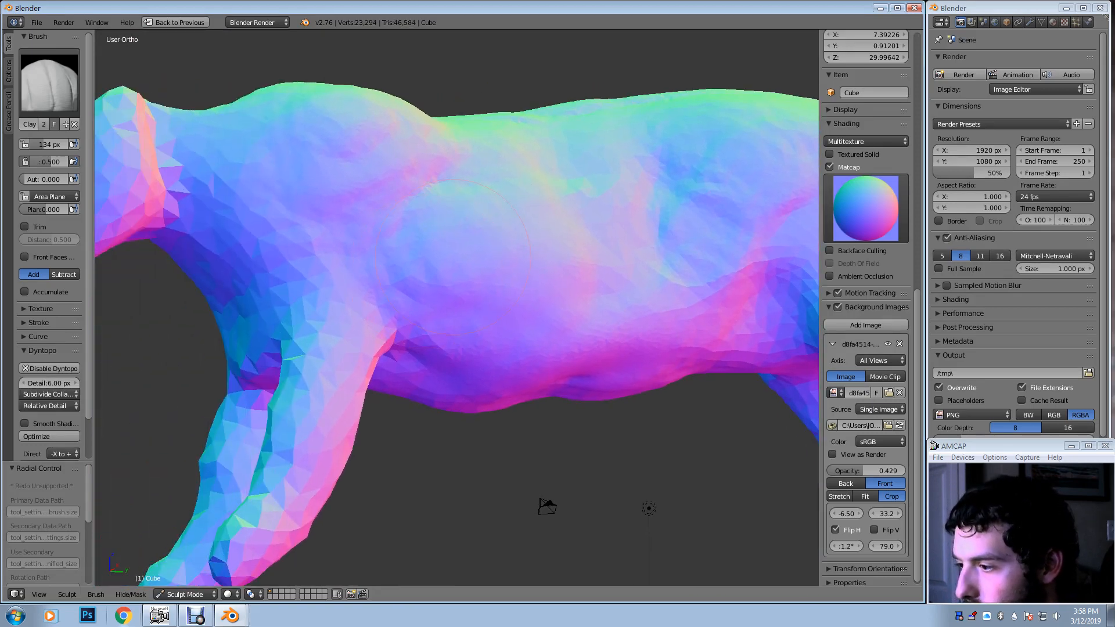
{"action": "middle_click_drag", "start_coordinate": [399, 288], "coordinate": [429, 296]}
{"action": "left_click_drag", "start_coordinate": [398, 279], "coordinate": [409, 299]}
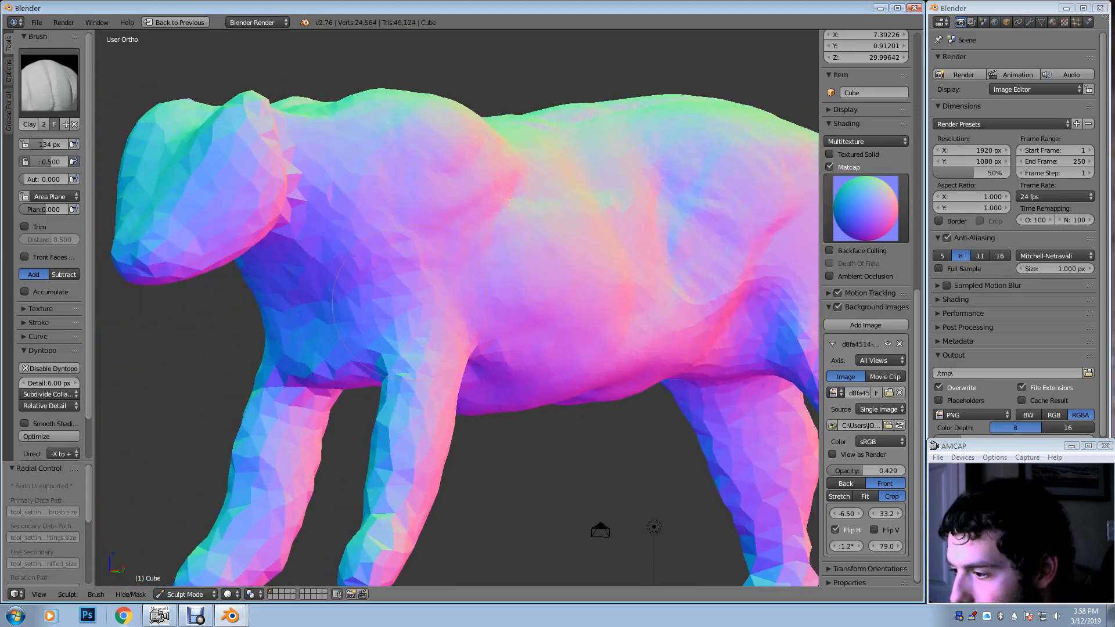
Add volume to the front of the chest between the forelegs with the Clay brush at 134 px
{"action": "mouse_move", "coordinate": [407, 280]}
{"action": "middle_mouse_down"}
{"action": "mouse_move", "coordinate": [472, 278]}
{"action": "mouse_move", "coordinate": [484, 213]}
{"action": "middle_mouse_up"}
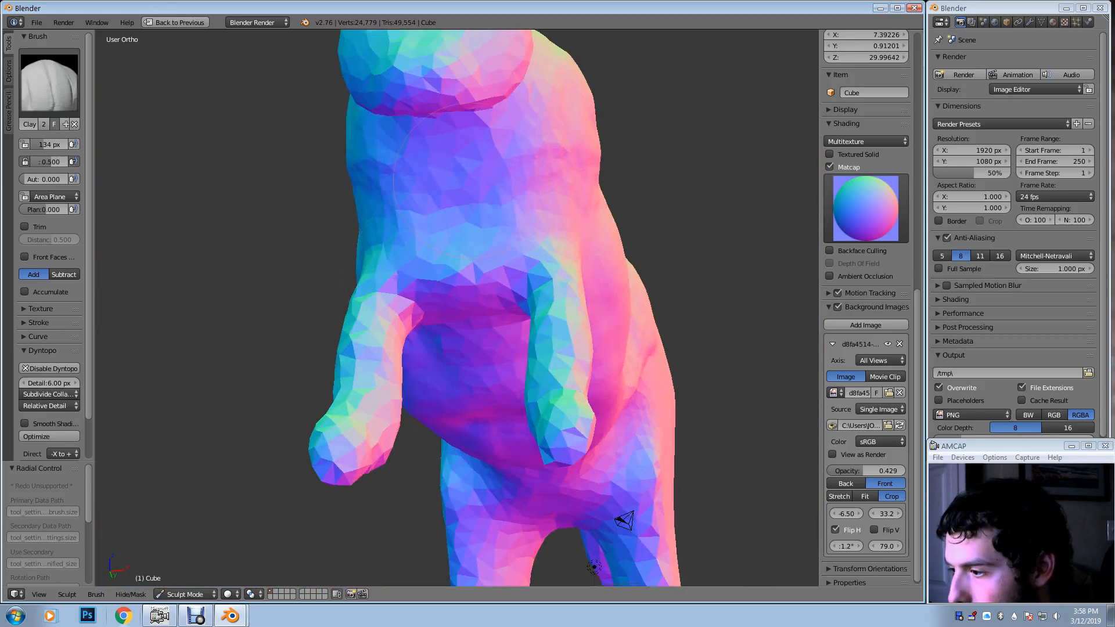
{"action": "left_click_drag", "start_coordinate": [465, 192], "coordinate": [453, 211]}
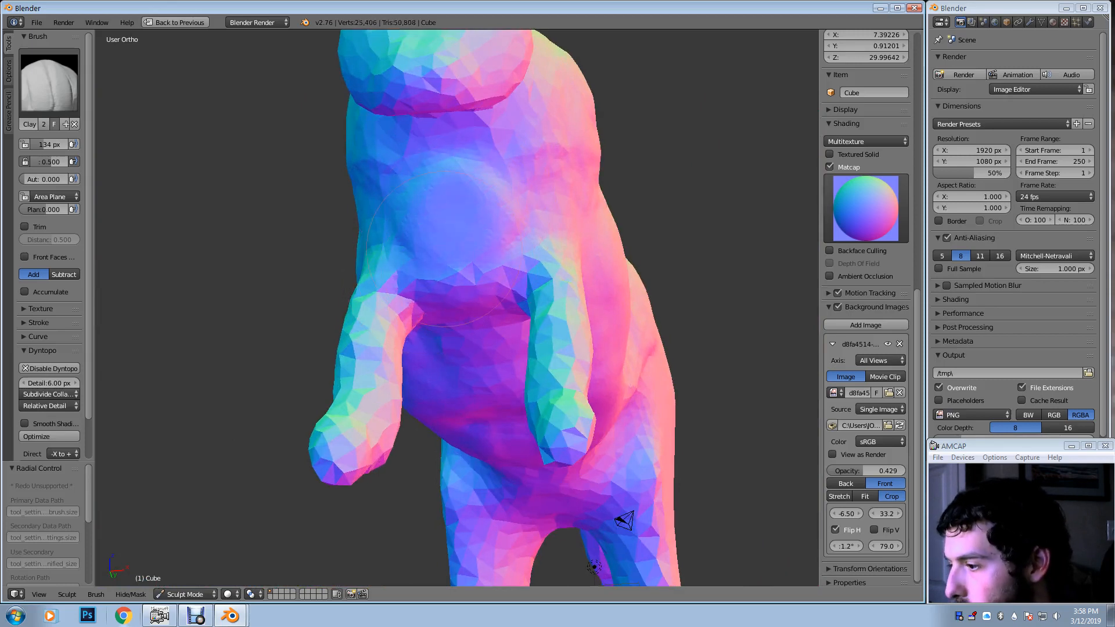
{"action": "middle_click_drag", "start_coordinate": [441, 247], "coordinate": [473, 241]}
{"action": "left_click_drag", "start_coordinate": [521, 261], "coordinate": [509, 257]}
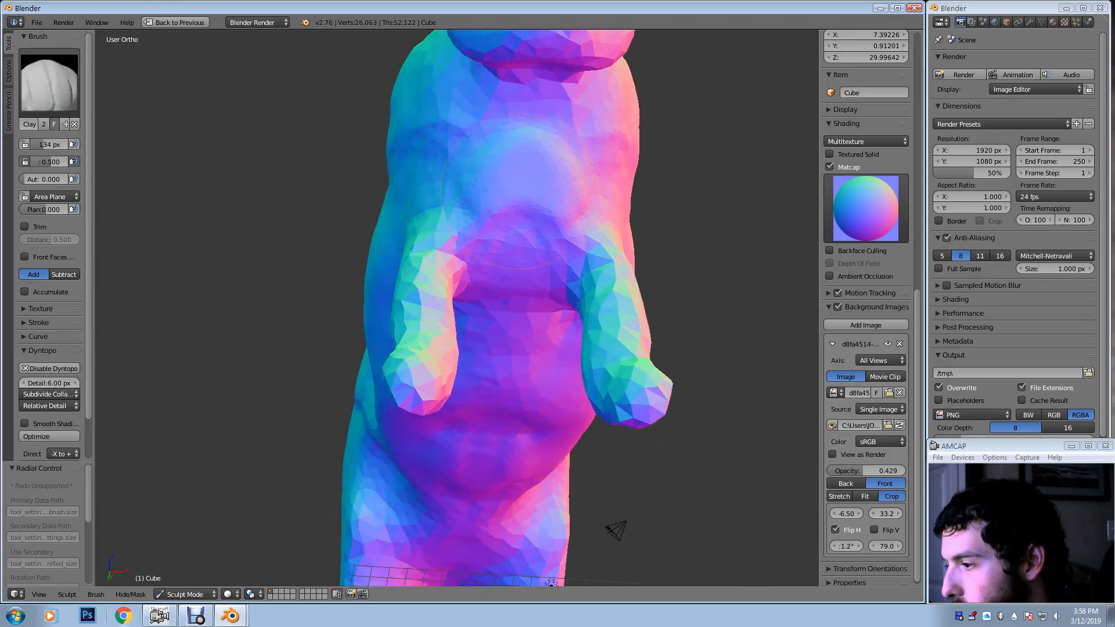
Pull the shoulders and neck sides inward from the front with the Snake Hook brush at 255 px
{"action": "mouse_move", "coordinate": [486, 227]}
{"action": "middle_mouse_down"}
{"action": "mouse_move", "coordinate": [416, 235]}
{"action": "mouse_move", "coordinate": [429, 232]}
{"action": "middle_mouse_up"}
{"action": "key", "text": "g"}
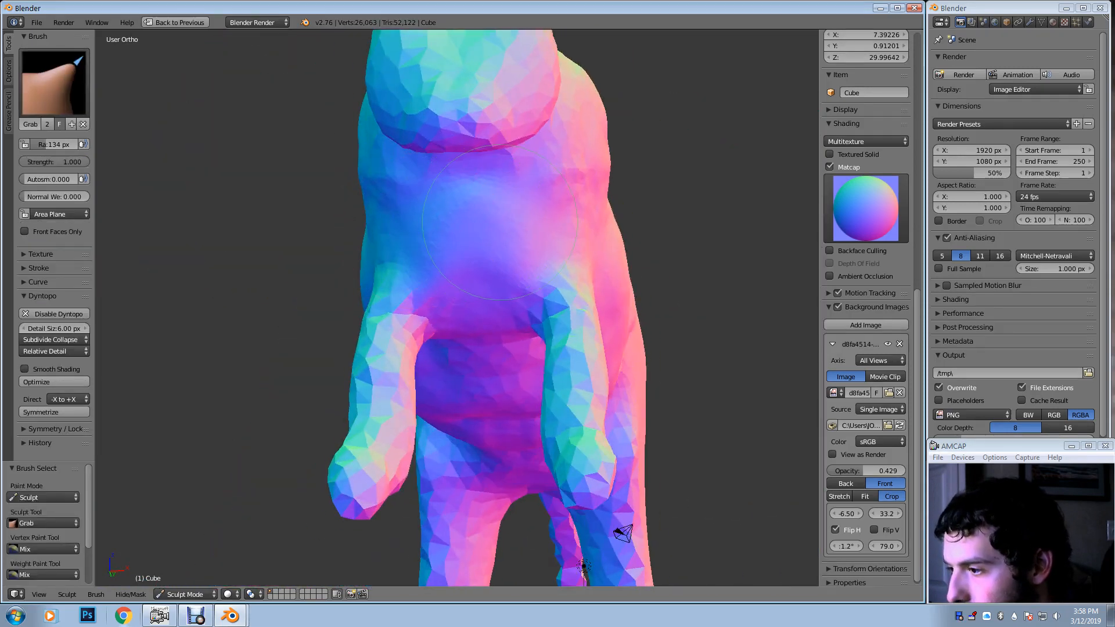
{"action": "key", "text": "k"}
{"action": "key", "text": "f"}
{"action": "left_click", "coordinate": [621, 197]}
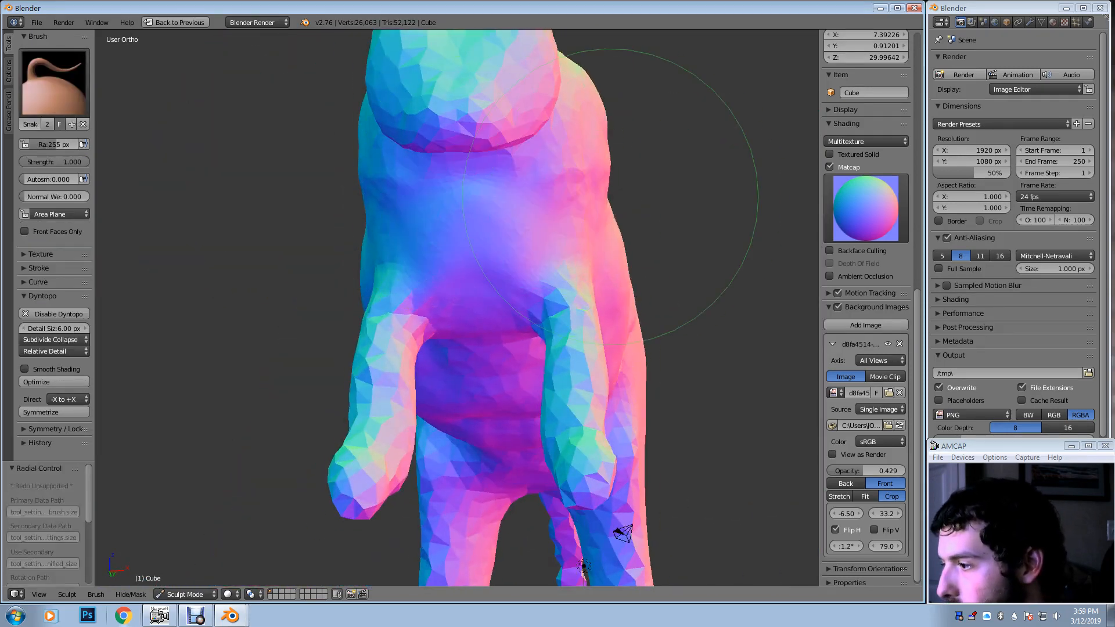
{"action": "mouse_move", "coordinate": [610, 187]}
{"action": "middle_mouse_down"}
{"action": "mouse_move", "coordinate": [621, 186]}
{"action": "mouse_move", "coordinate": [608, 135]}
{"action": "middle_mouse_up"}
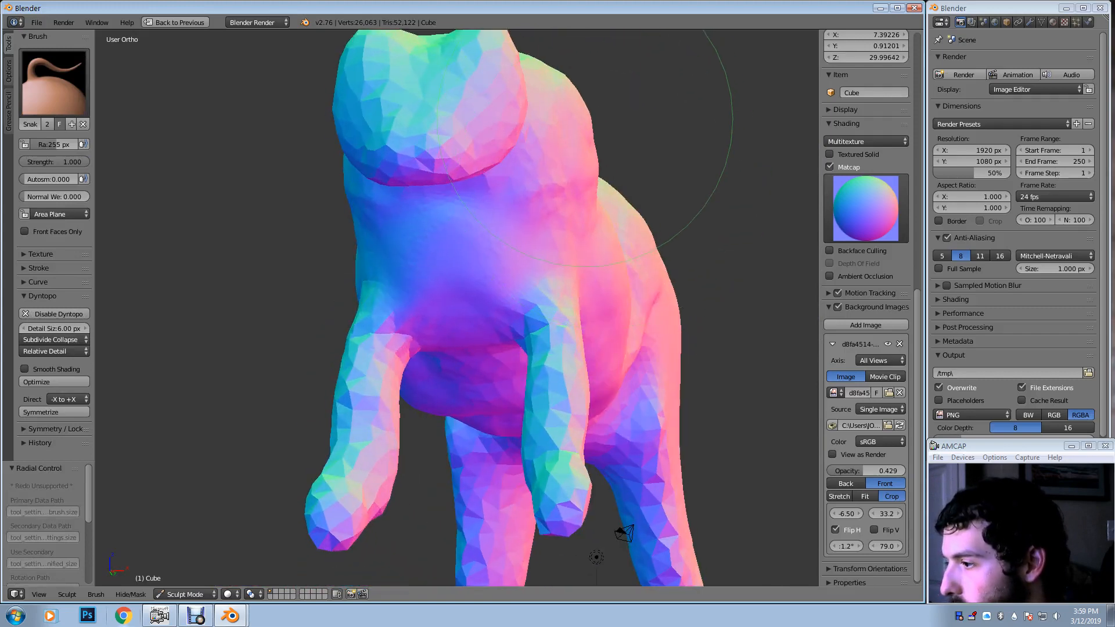
{"action": "left_click_drag", "start_coordinate": [582, 114], "coordinate": [556, 110]}
{"action": "mouse_move", "coordinate": [545, 175]}
{"action": "left_mouse_down"}
{"action": "mouse_move", "coordinate": [531, 174]}
{"action": "mouse_move", "coordinate": [573, 172]}
{"action": "mouse_move", "coordinate": [568, 142]}
{"action": "left_mouse_up"}
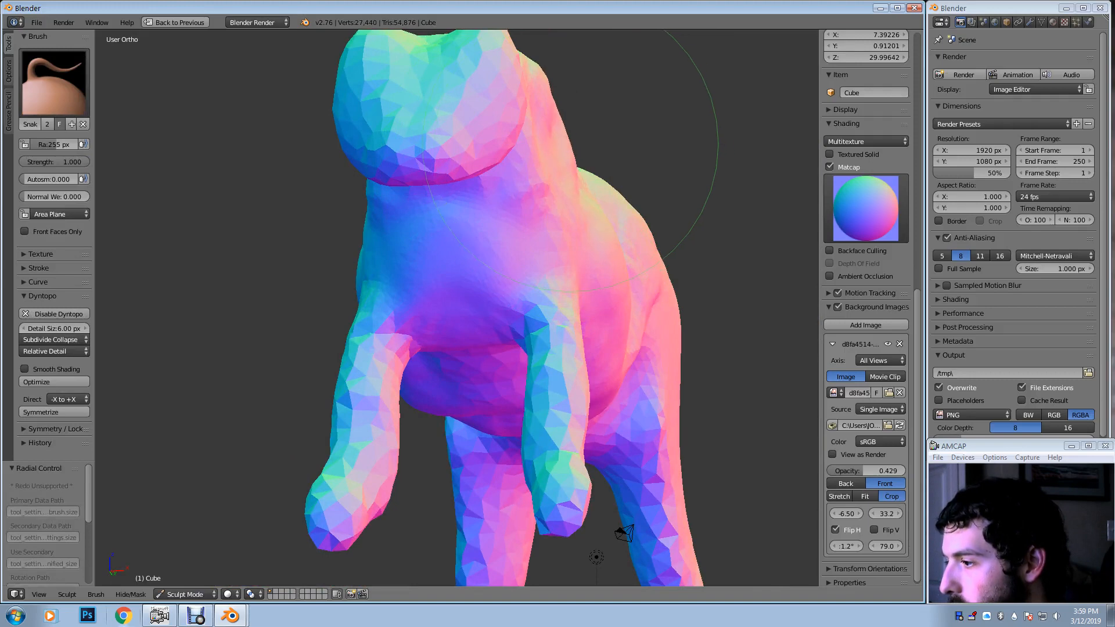
{"action": "mouse_move", "coordinate": [568, 142]}
{"action": "middle_mouse_down"}
{"action": "mouse_move", "coordinate": [556, 194]}
{"action": "mouse_move", "coordinate": [527, 235]}
{"action": "middle_mouse_up"}
{"action": "left_click_drag", "start_coordinate": [516, 222], "coordinate": [501, 230]}
{"action": "middle_click_drag", "start_coordinate": [516, 222], "coordinate": [478, 210]}
Match the shoulder hump, nape and throat outline to the side-view photo with the Snake Hook brush at 255 px
{"action": "key", "text": "KP_3"}
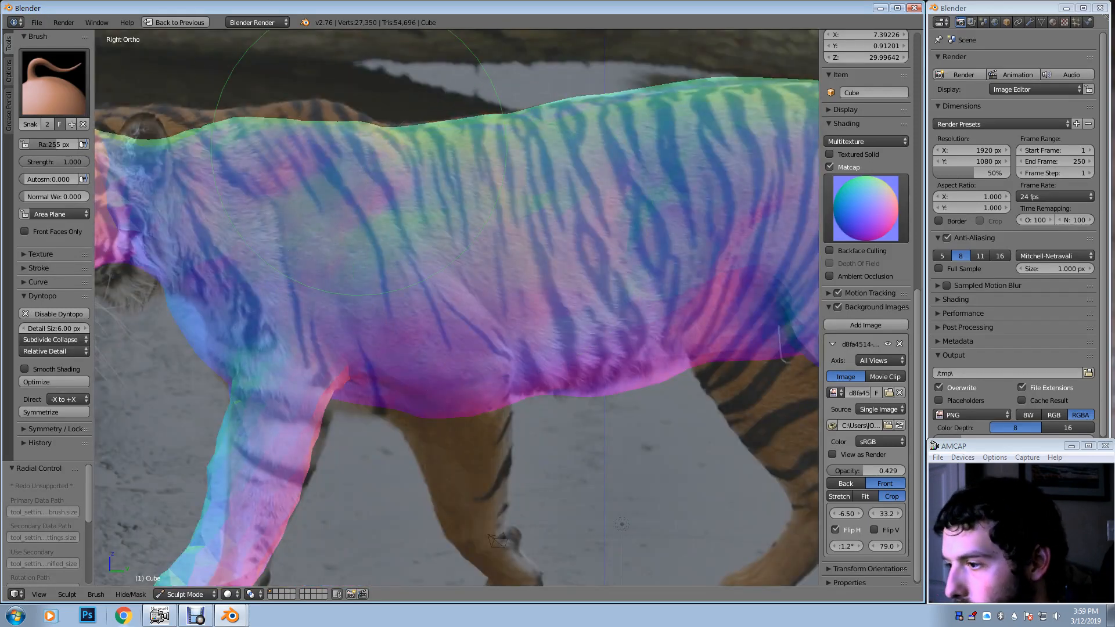
{"action": "mouse_move", "coordinate": [316, 148]}
{"action": "left_mouse_down"}
{"action": "mouse_move", "coordinate": [401, 125]}
{"action": "mouse_move", "coordinate": [244, 108]}
{"action": "left_mouse_up"}
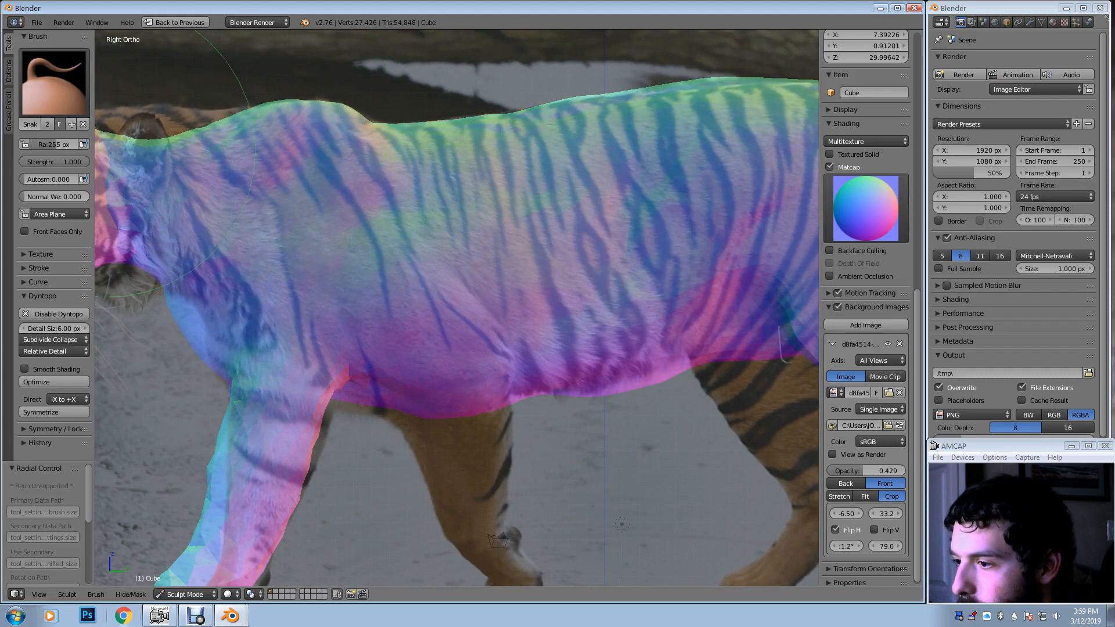
{"action": "left_click_drag", "start_coordinate": [142, 148], "coordinate": [273, 169]}
{"action": "middle_click_drag", "start_coordinate": [276, 169], "coordinate": [249, 165]}
{"action": "key", "text": "KP_3"}
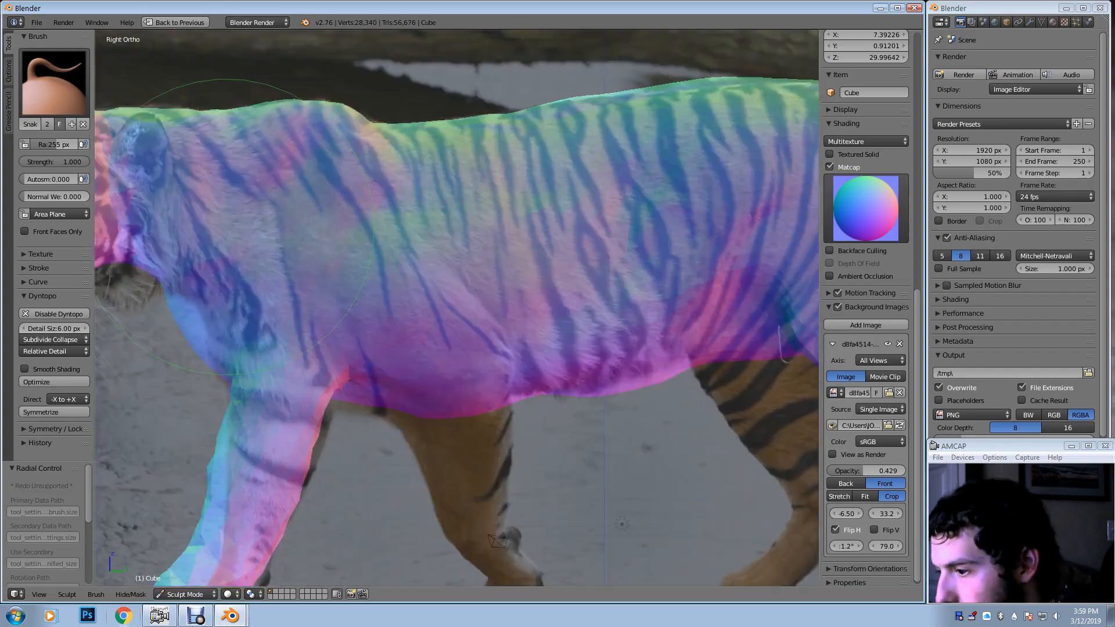
{"action": "left_click_drag", "start_coordinate": [210, 315], "coordinate": [245, 343]}
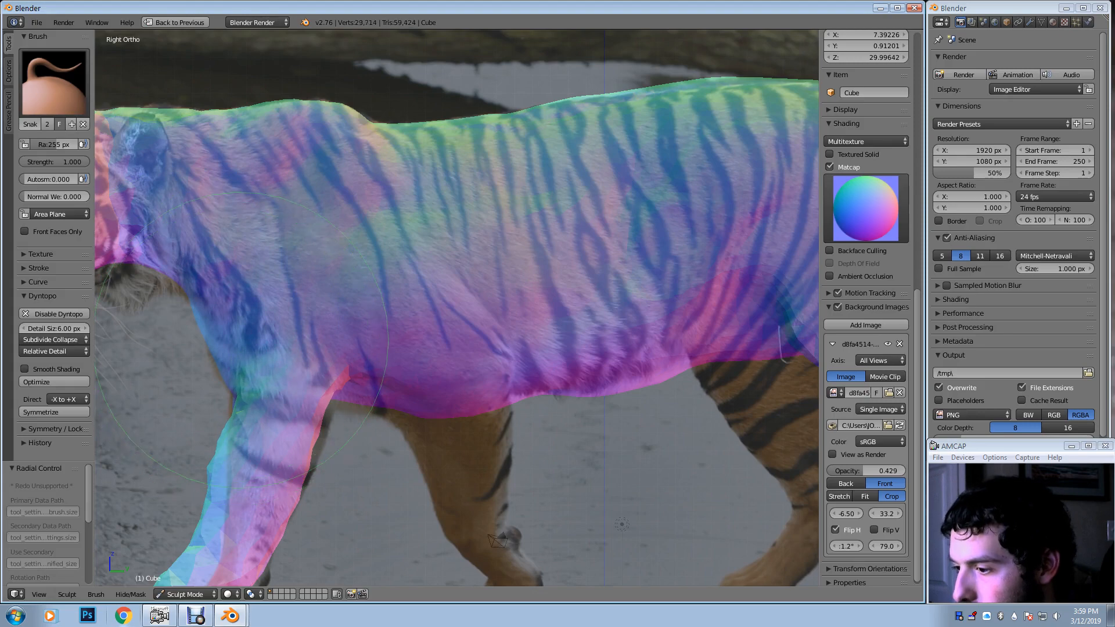
Build up the forelegs down to the paws with the Clay brush at 94 px
{"action": "mouse_move", "coordinate": [245, 342]}
{"action": "middle_mouse_down"}
{"action": "mouse_move", "coordinate": [346, 341]}
{"action": "mouse_move", "coordinate": [329, 241]}
{"action": "middle_mouse_up"}
{"action": "key", "text": "c"}
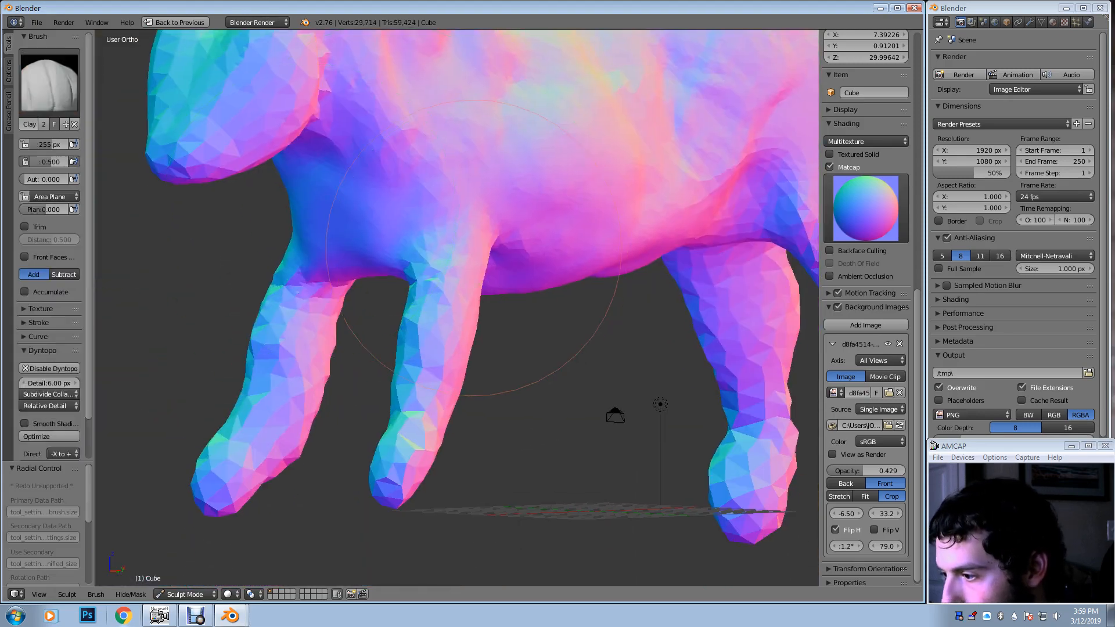
{"action": "key", "text": "f"}
{"action": "left_click", "coordinate": [356, 310]}
{"action": "mouse_move", "coordinate": [431, 314]}
{"action": "middle_mouse_down"}
{"action": "mouse_move", "coordinate": [455, 325]}
{"action": "mouse_move", "coordinate": [436, 337]}
{"action": "middle_mouse_up"}
{"action": "left_click_drag", "start_coordinate": [436, 337], "coordinate": [424, 494]}
{"action": "middle_click_drag", "start_coordinate": [386, 482], "coordinate": [315, 460]}
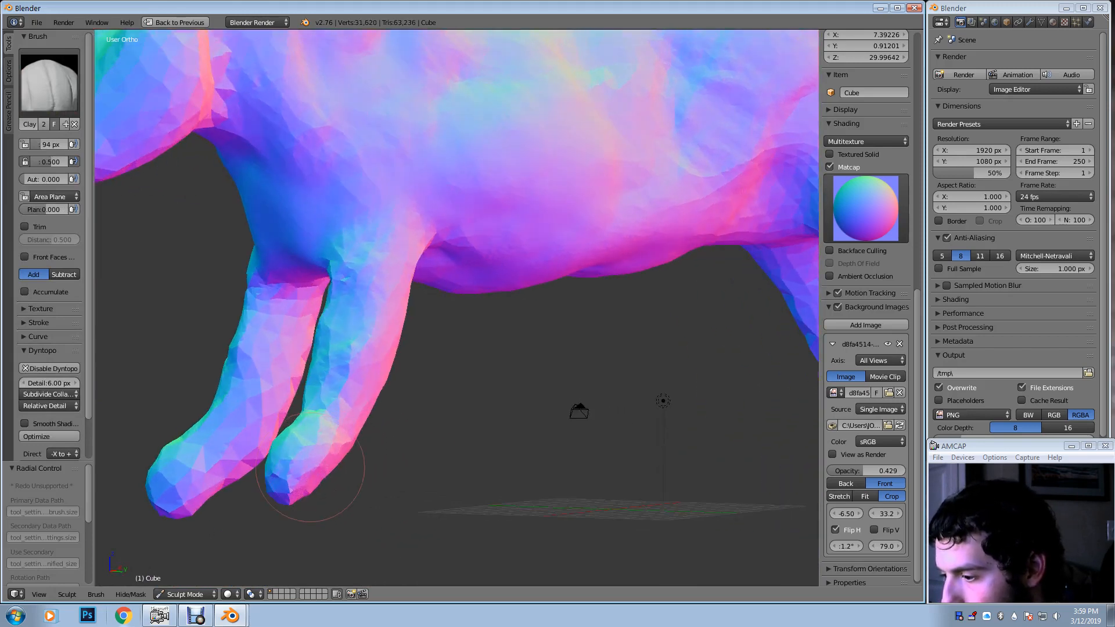
{"action": "mouse_move", "coordinate": [316, 457]}
{"action": "left_mouse_down"}
{"action": "mouse_move", "coordinate": [356, 433]}
{"action": "mouse_move", "coordinate": [324, 465]}
{"action": "left_mouse_up"}
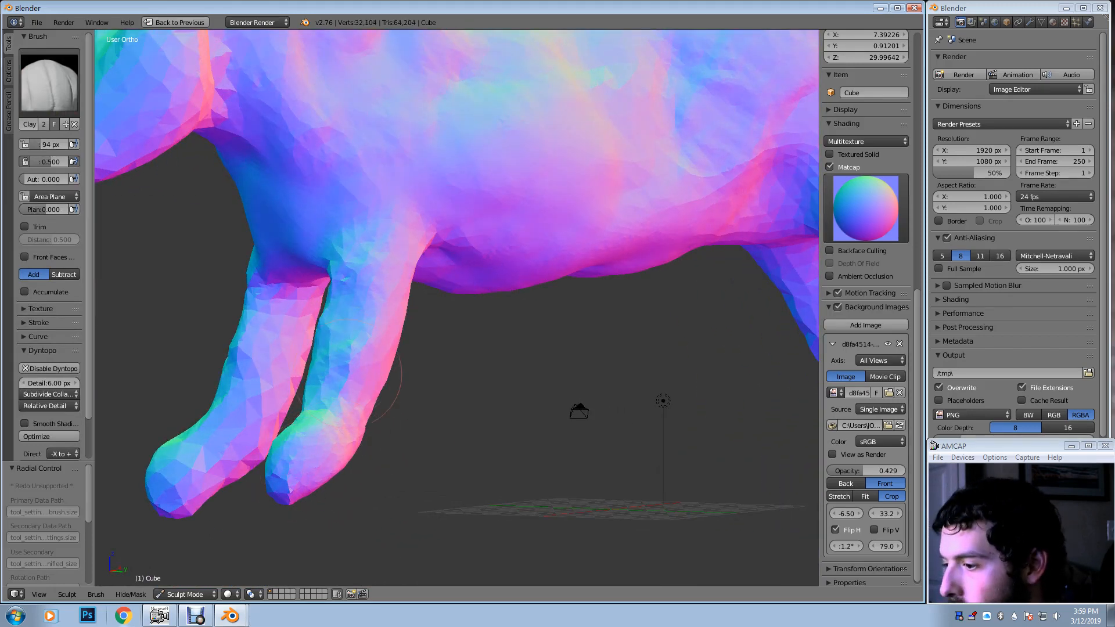
Add clay to the upper foreleg at 94 px and smooth both forelegs down to the paws
{"action": "middle_click_drag", "start_coordinate": [348, 233], "coordinate": [369, 238]}
{"action": "mouse_move", "coordinate": [376, 239]}
{"action": "left_mouse_down"}
{"action": "mouse_move", "coordinate": [357, 279]}
{"action": "mouse_move", "coordinate": [368, 287]}
{"action": "left_mouse_up"}
{"action": "mouse_move", "coordinate": [352, 233]}
{"action": "left_mouse_down", "text": "shift"}
{"action": "mouse_move", "coordinate": [331, 435]}
{"action": "mouse_move", "coordinate": [250, 482]}
{"action": "left_mouse_up", "text": "shift"}
{"action": "mouse_move", "coordinate": [446, 352]}
{"action": "left_mouse_down", "text": "shift"}
{"action": "mouse_move", "coordinate": [424, 429]}
{"action": "mouse_move", "coordinate": [433, 487]}
{"action": "left_mouse_up", "text": "shift"}
{"action": "mouse_move", "coordinate": [456, 487]}
{"action": "middle_mouse_down"}
{"action": "mouse_move", "coordinate": [514, 451]}
{"action": "mouse_move", "coordinate": [537, 522]}
{"action": "middle_mouse_up"}
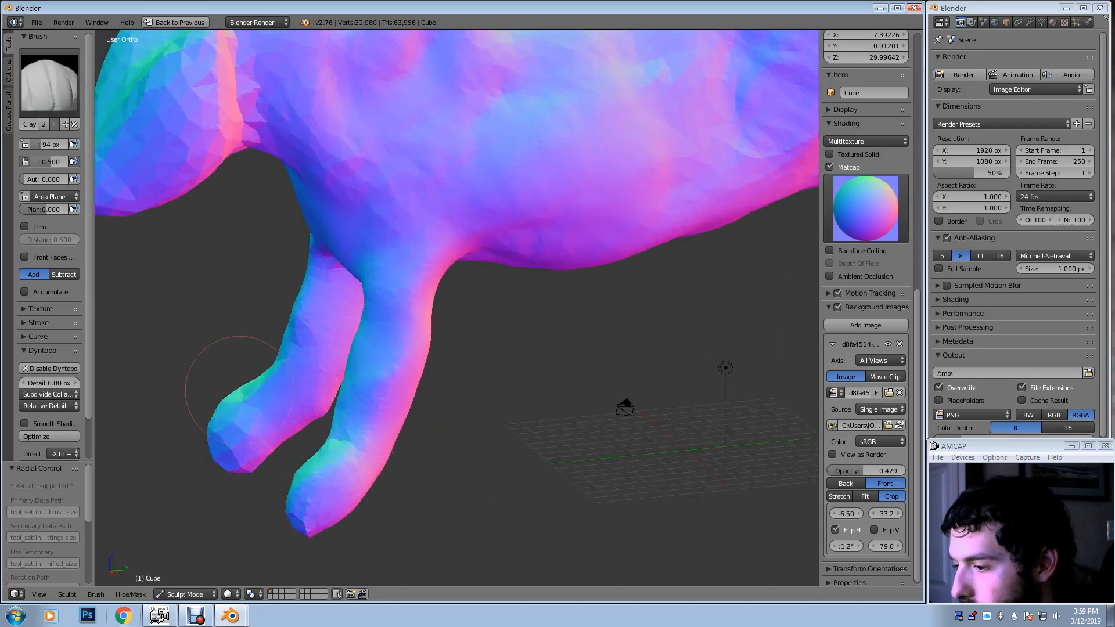
{"action": "mouse_move", "coordinate": [247, 400]}
{"action": "left_mouse_down"}
{"action": "mouse_move", "coordinate": [230, 445]}
{"action": "mouse_move", "coordinate": [253, 427]}
{"action": "mouse_move", "coordinate": [231, 440]}
{"action": "mouse_move", "coordinate": [238, 453]}
{"action": "mouse_move", "coordinate": [278, 351]}
{"action": "left_mouse_up"}
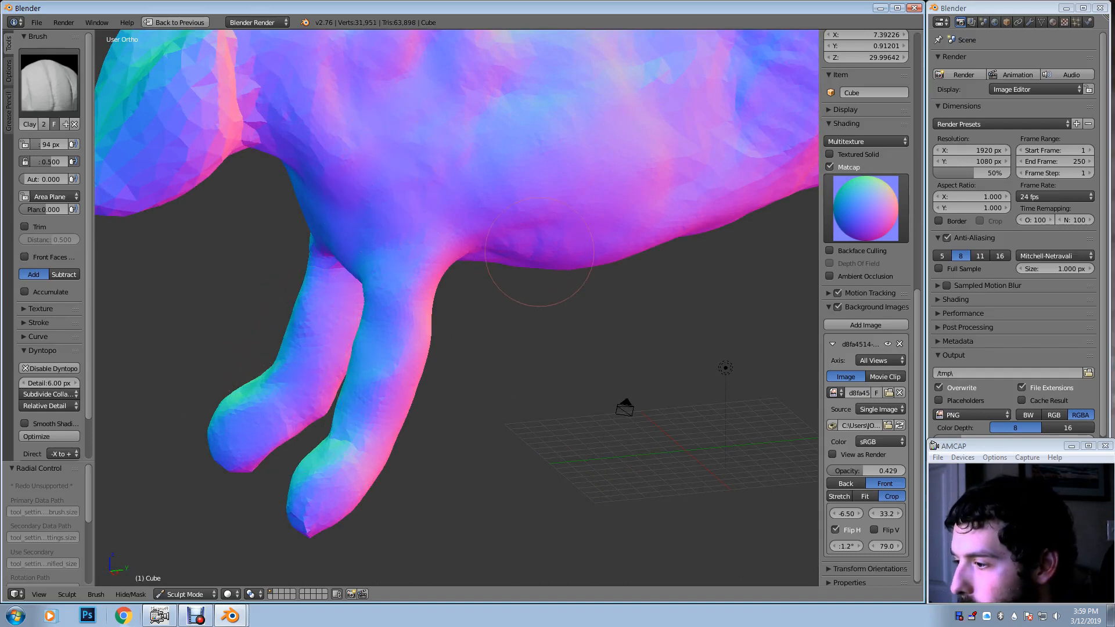
Build up the cheeks and brow of the head with the Clay brush at 94 px
{"action": "mouse_move", "coordinate": [143, 247]}
{"action": "middle_mouse_down"}
{"action": "mouse_move", "coordinate": [348, 335]}
{"action": "mouse_move", "coordinate": [378, 298]}
{"action": "mouse_move", "coordinate": [398, 180]}
{"action": "middle_mouse_up"}
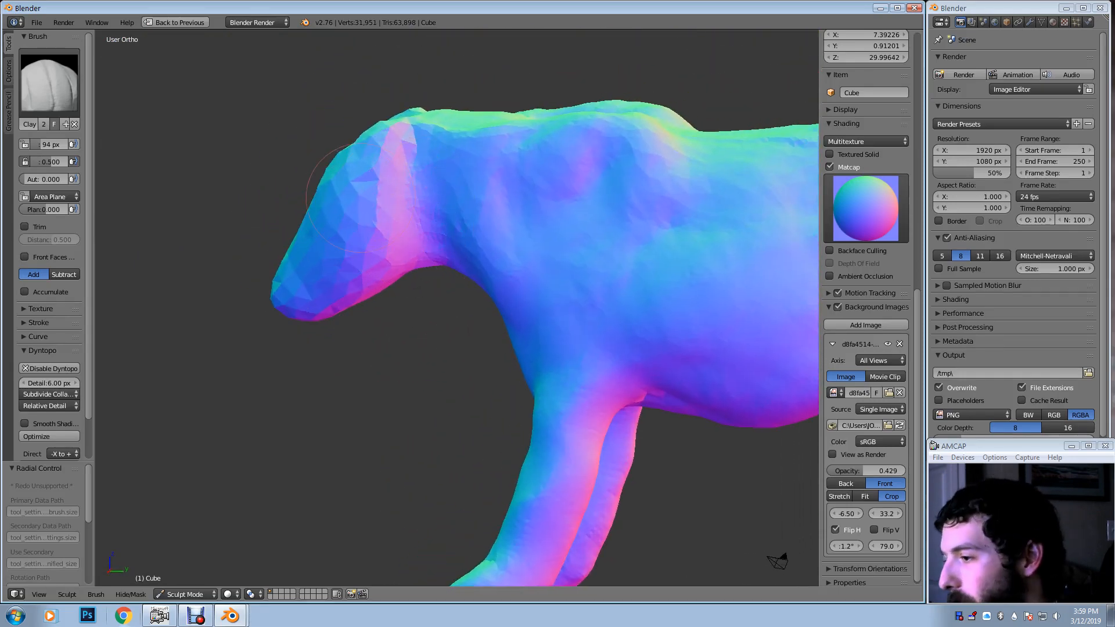
{"action": "middle_click_drag", "start_coordinate": [371, 266], "coordinate": [386, 238]}
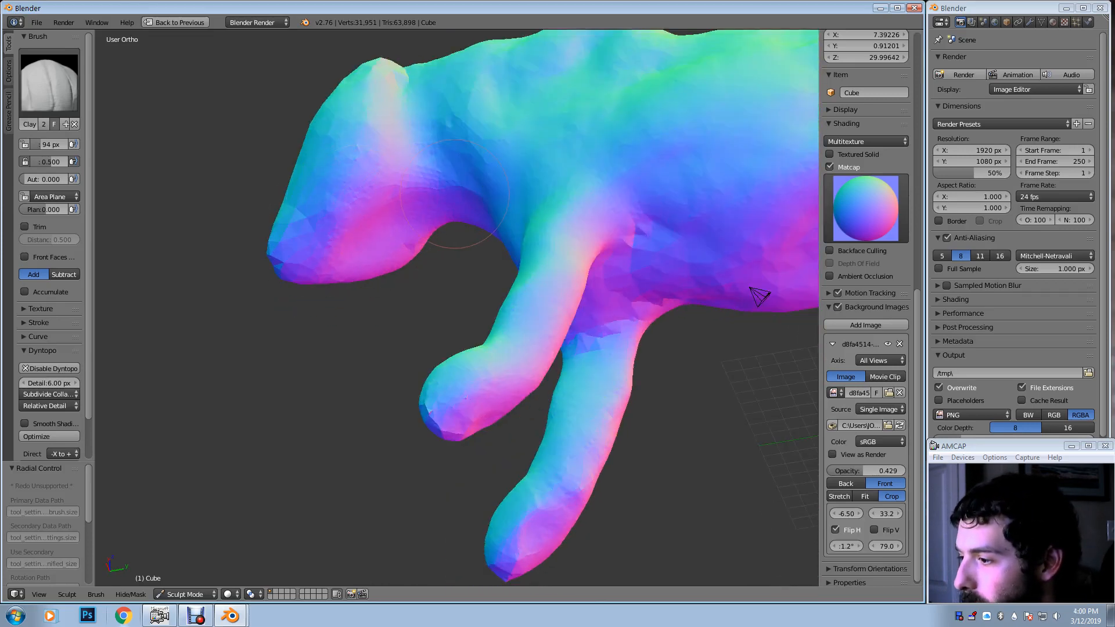
{"action": "mouse_move", "coordinate": [406, 180]}
{"action": "middle_mouse_down"}
{"action": "mouse_move", "coordinate": [459, 238]}
{"action": "mouse_move", "coordinate": [459, 302]}
{"action": "middle_mouse_up"}
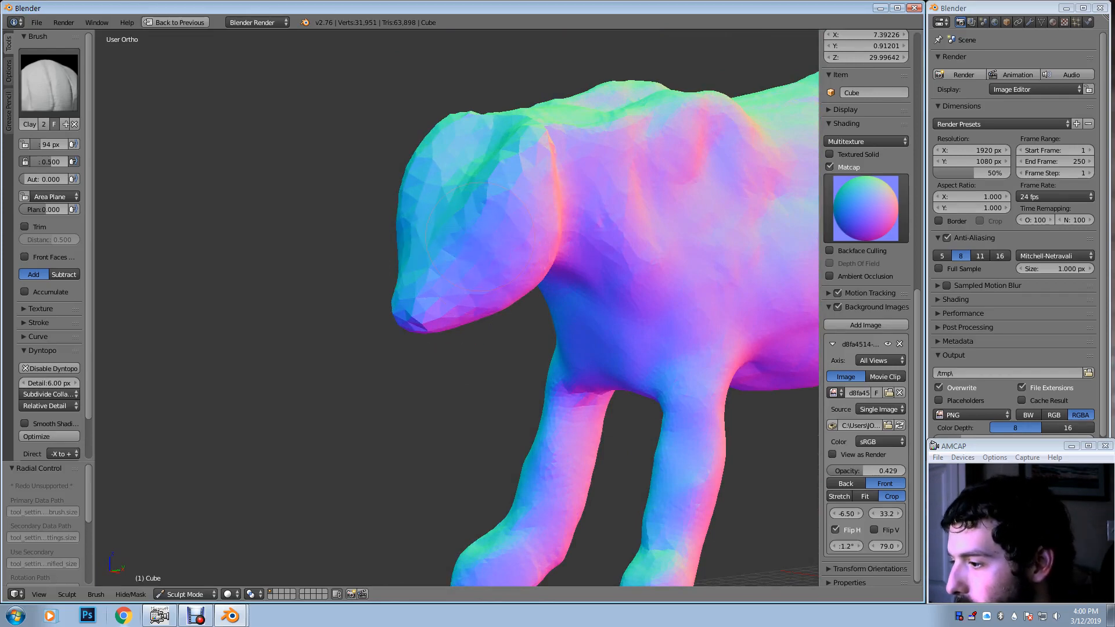
{"action": "middle_click_drag", "start_coordinate": [455, 220], "coordinate": [489, 250]}
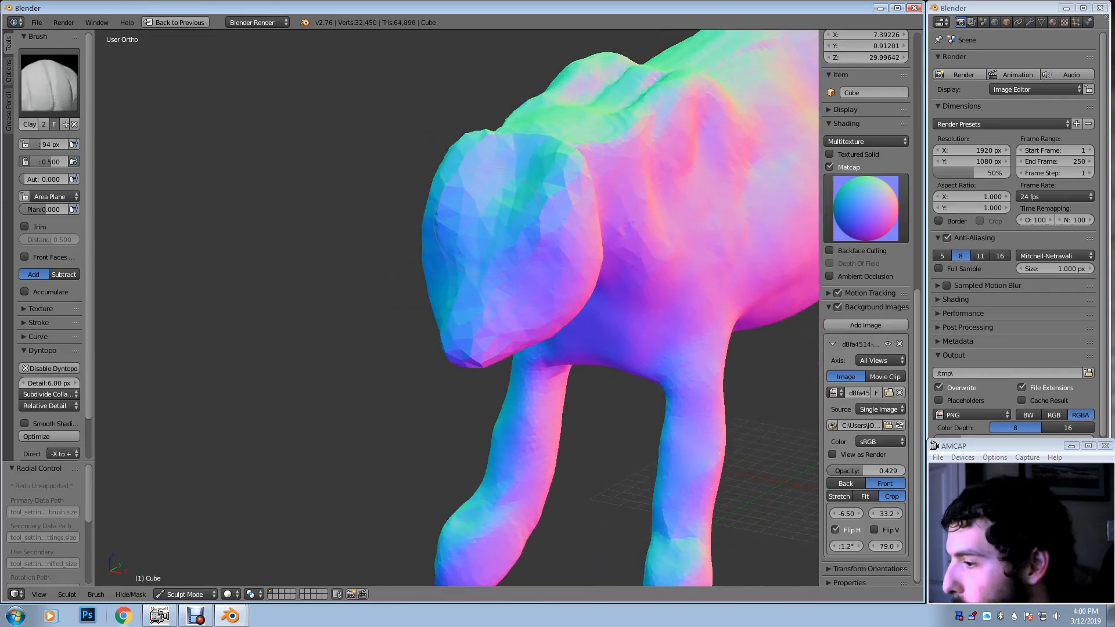
{"action": "left_click_drag", "start_coordinate": [489, 242], "coordinate": [497, 228]}
{"action": "middle_click_drag", "start_coordinate": [498, 221], "coordinate": [441, 176]}
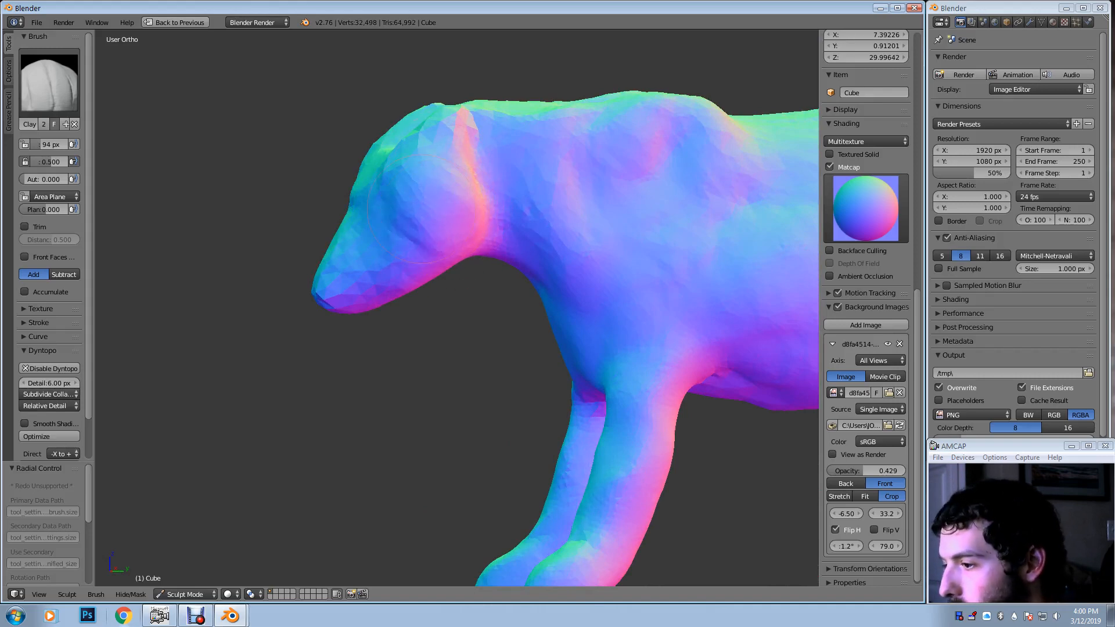
Add volume around the tip and sides of the muzzle with the Clay brush at 40 px
{"action": "middle_click_drag", "start_coordinate": [364, 255], "coordinate": [503, 287]}
{"action": "key", "text": "f"}
{"action": "left_click", "coordinate": [409, 274]}
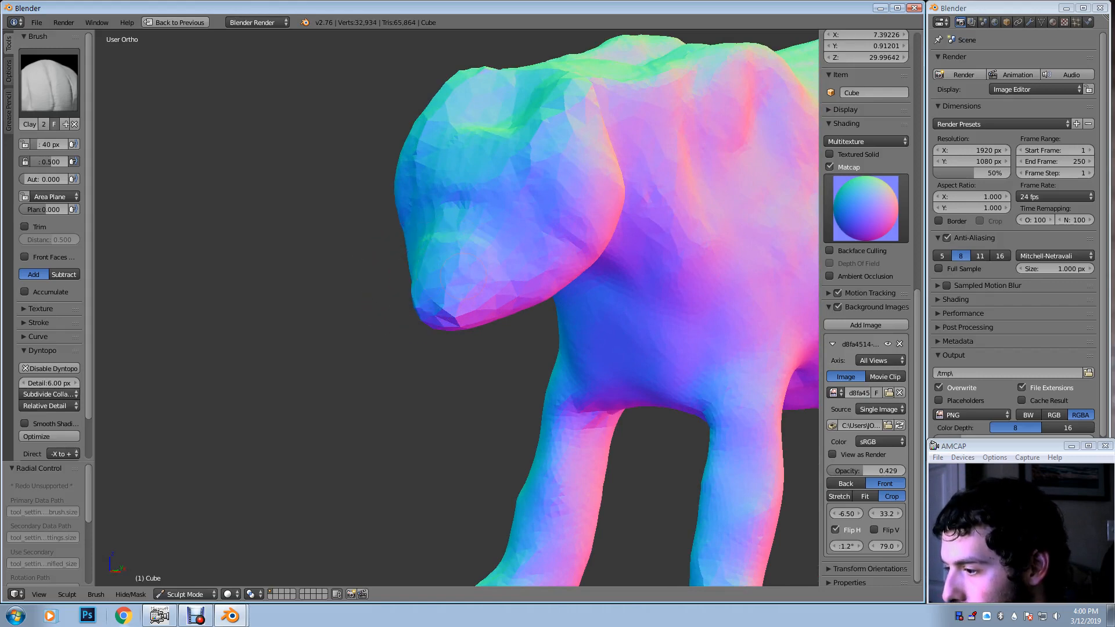
{"action": "left_click_drag", "start_coordinate": [408, 273], "coordinate": [454, 275]}
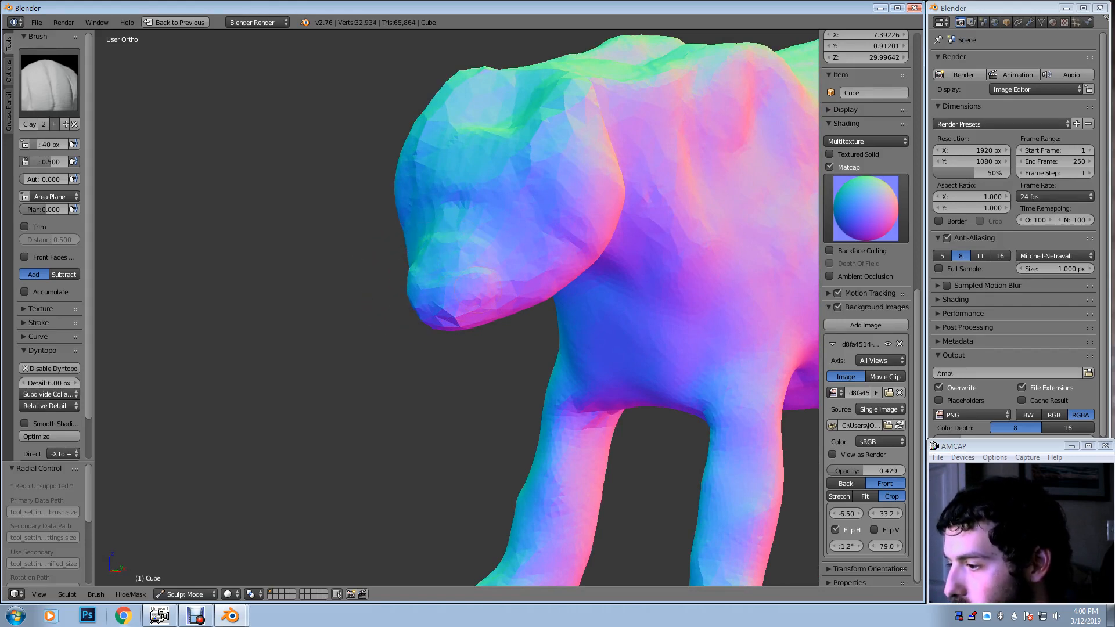
{"action": "mouse_move", "coordinate": [475, 294]}
{"action": "middle_mouse_down"}
{"action": "mouse_move", "coordinate": [471, 235]}
{"action": "mouse_move", "coordinate": [492, 201]}
{"action": "middle_mouse_up"}
{"action": "left_click_drag", "start_coordinate": [465, 235], "coordinate": [462, 243]}
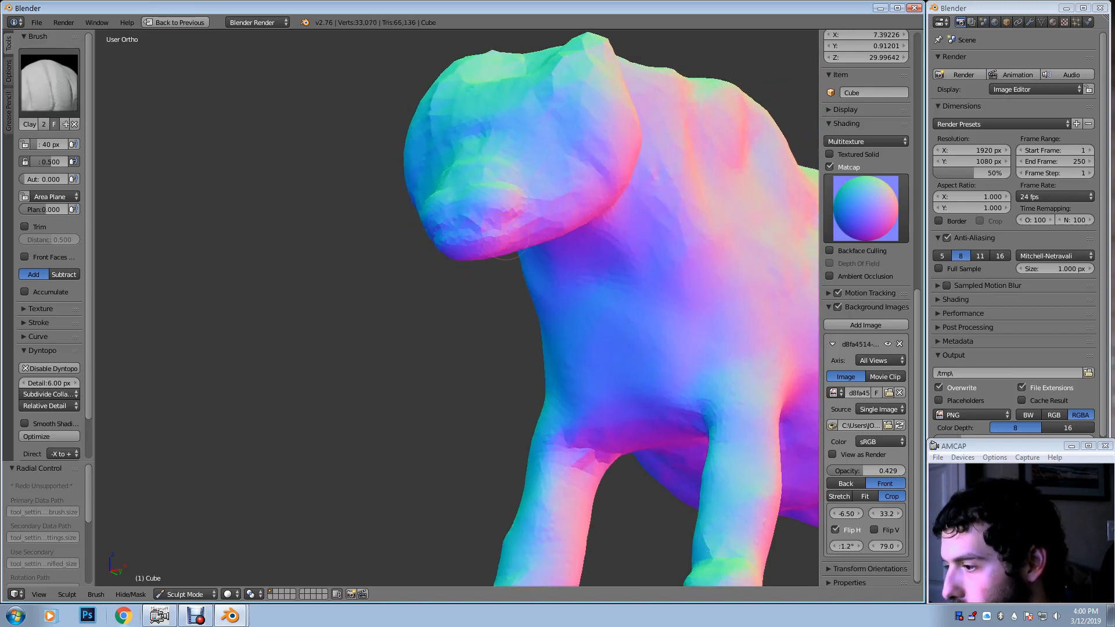
{"action": "middle_click_drag", "start_coordinate": [486, 235], "coordinate": [493, 276]}
Reshape the jawline, muzzle and nose bridge with the Snake Hook brush at 102 px
{"action": "key", "text": "k"}
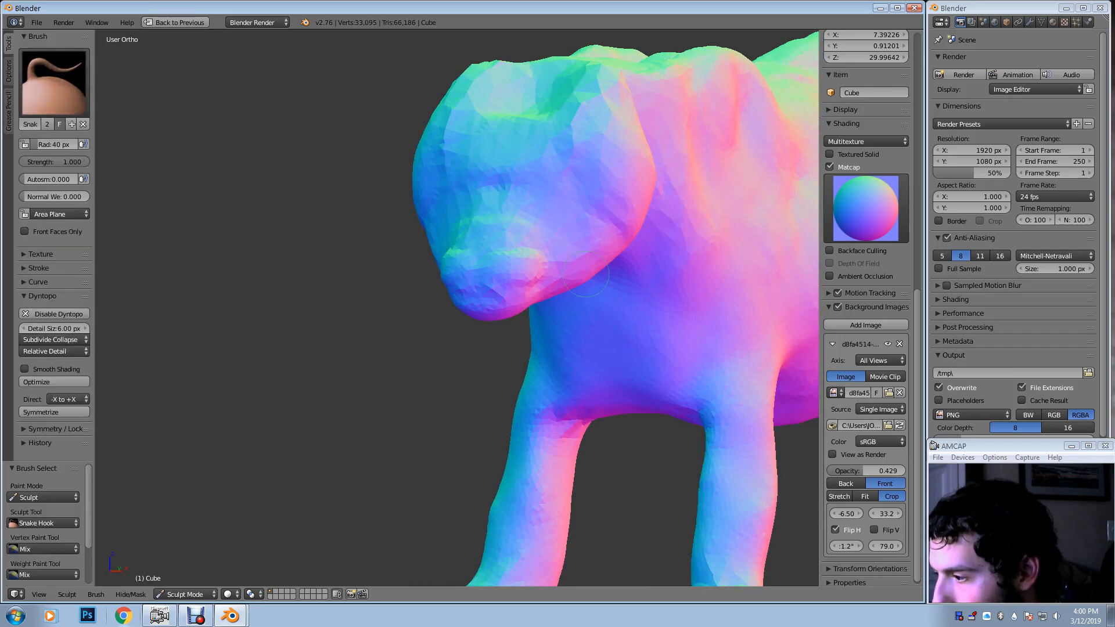
{"action": "middle_click_drag", "start_coordinate": [581, 270], "coordinate": [590, 300]}
{"action": "key", "text": "f"}
{"action": "left_click", "coordinate": [626, 301]}
{"action": "left_click_drag", "start_coordinate": [608, 306], "coordinate": [574, 297]}
{"action": "middle_click_drag", "start_coordinate": [571, 298], "coordinate": [439, 262]}
{"action": "mouse_move", "coordinate": [385, 256]}
{"action": "left_mouse_down"}
{"action": "mouse_move", "coordinate": [368, 231]}
{"action": "mouse_move", "coordinate": [381, 221]}
{"action": "left_mouse_up"}
{"action": "middle_click_drag", "start_coordinate": [380, 222], "coordinate": [544, 246]}
{"action": "left_click_drag", "start_coordinate": [543, 245], "coordinate": [544, 235]}
Reshape the sides of the muzzle with the Snake Hook brush and puff out its tip with the Inflate brush, both at 162 px
{"action": "key", "text": "f"}
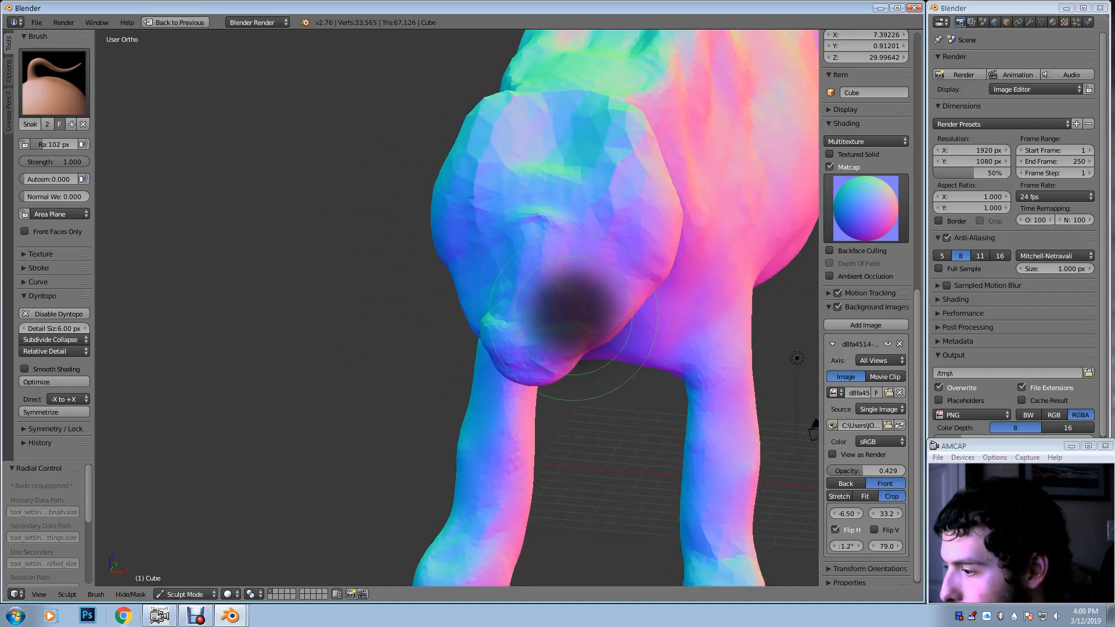
{"action": "left_click", "coordinate": [661, 313]}
{"action": "left_click_drag", "start_coordinate": [624, 310], "coordinate": [566, 342]}
{"action": "key", "text": "i"}
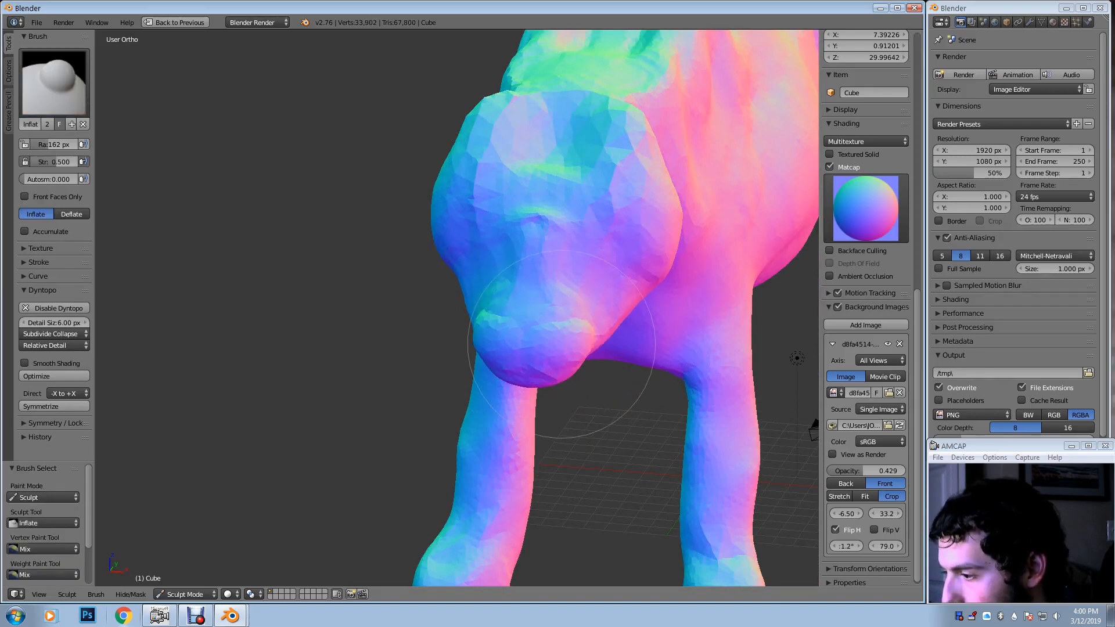
{"action": "middle_click_drag", "start_coordinate": [558, 344], "coordinate": [573, 321]}
{"action": "left_click_drag", "start_coordinate": [557, 322], "coordinate": [583, 314]}
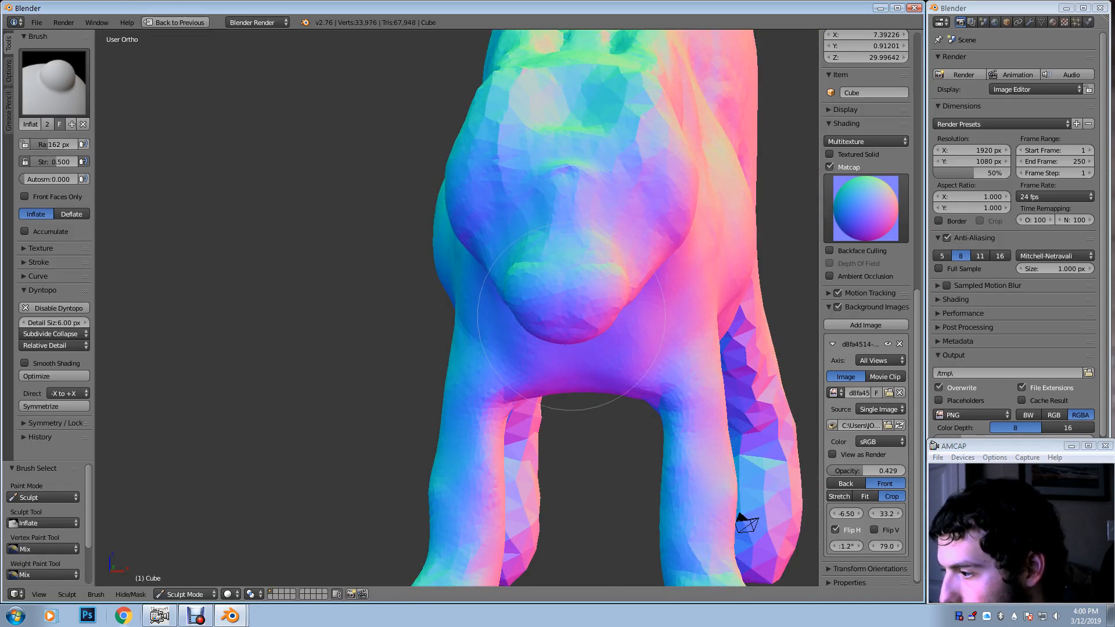
Fill out the side of the muzzle and the cheek with the Clay brush at 90 px
{"action": "middle_click_drag", "start_coordinate": [598, 303], "coordinate": [544, 299]}
{"action": "key", "text": "c"}
{"action": "key", "text": "f"}
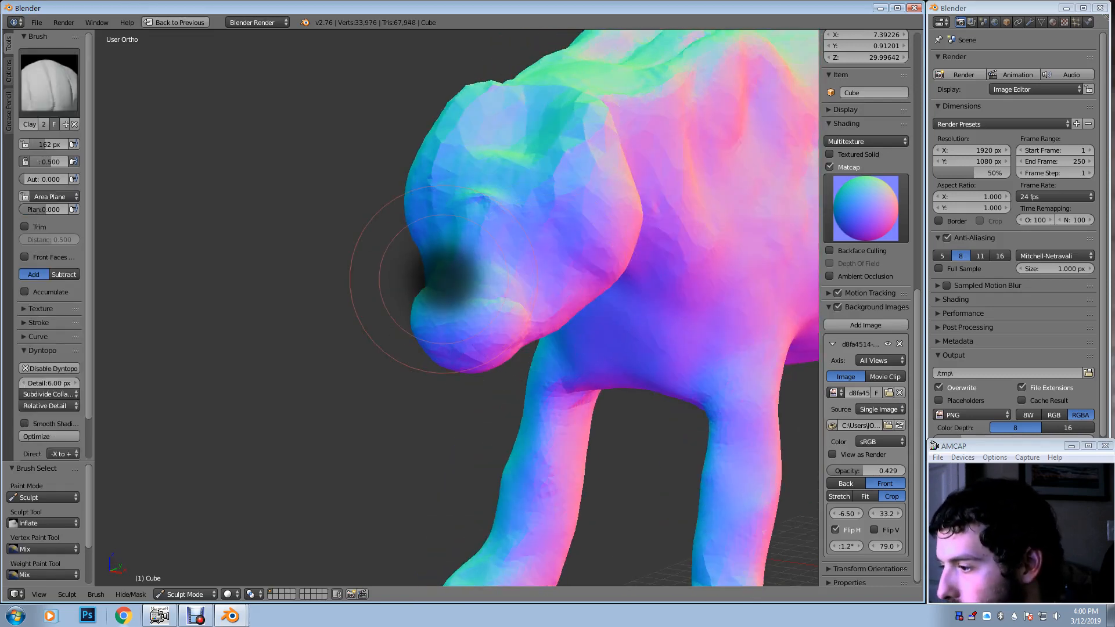
{"action": "left_click", "coordinate": [463, 250]}
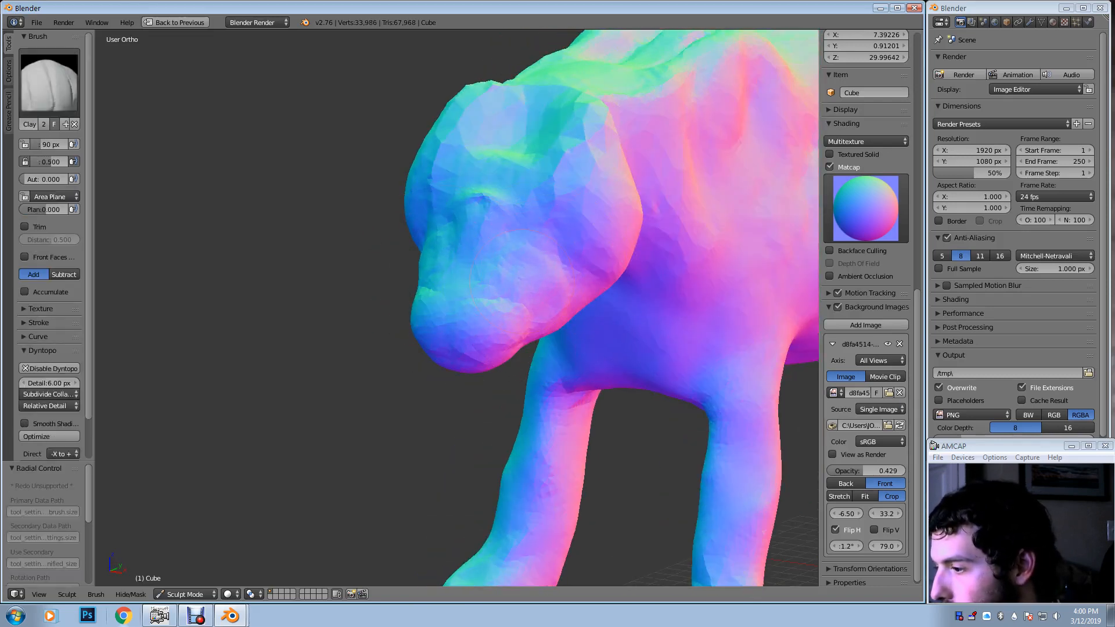
{"action": "left_click_drag", "start_coordinate": [521, 280], "coordinate": [506, 276]}
{"action": "middle_click_drag", "start_coordinate": [552, 298], "coordinate": [527, 280]}
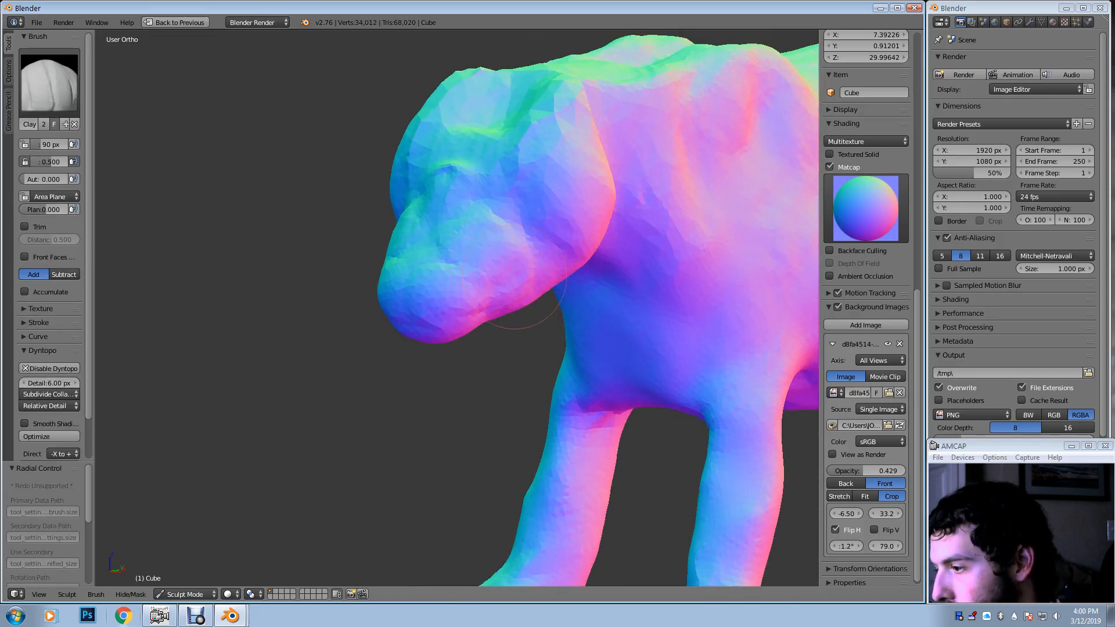
Build up the eyelids and brow with the Clay brush and deepen the eye sockets with the Crease brush, both at 38 px
{"action": "key", "text": "f"}
{"action": "left_click", "coordinate": [496, 203]}
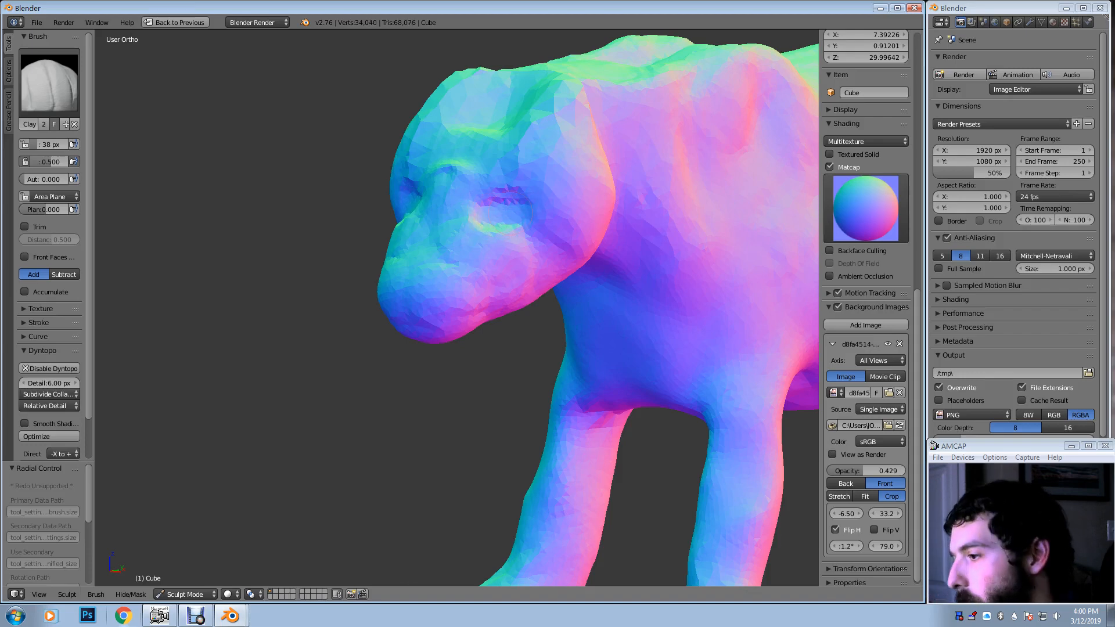
{"action": "middle_click_drag", "start_coordinate": [500, 227], "coordinate": [506, 246]}
{"action": "key", "text": "shift+c"}
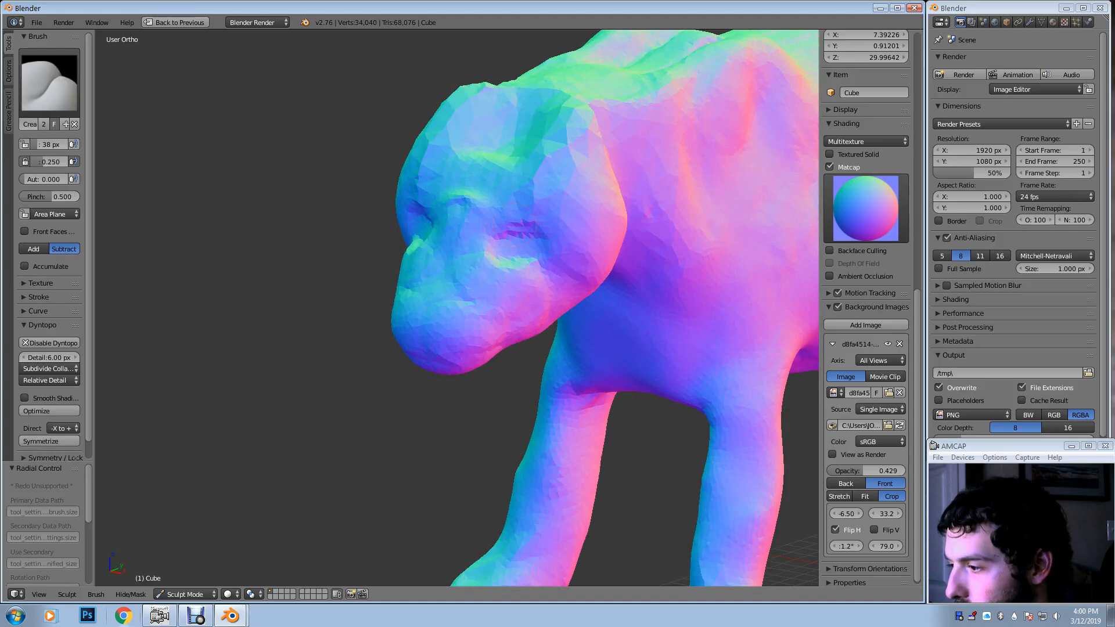
{"action": "left_click_drag", "start_coordinate": [515, 225], "coordinate": [511, 230]}
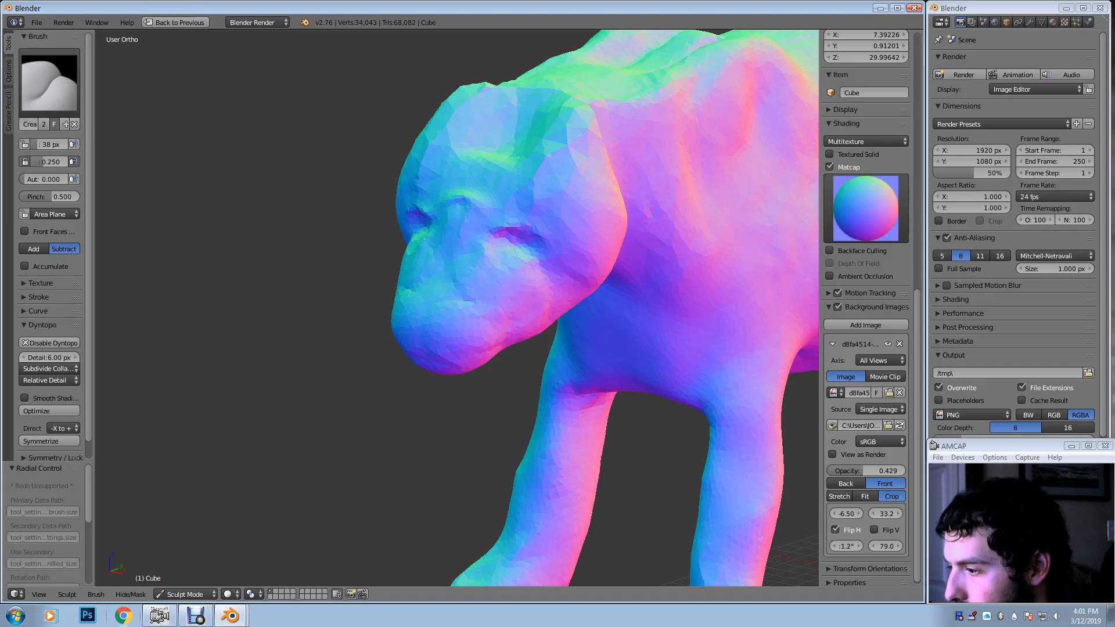
{"action": "middle_click_drag", "start_coordinate": [513, 250], "coordinate": [505, 178]}
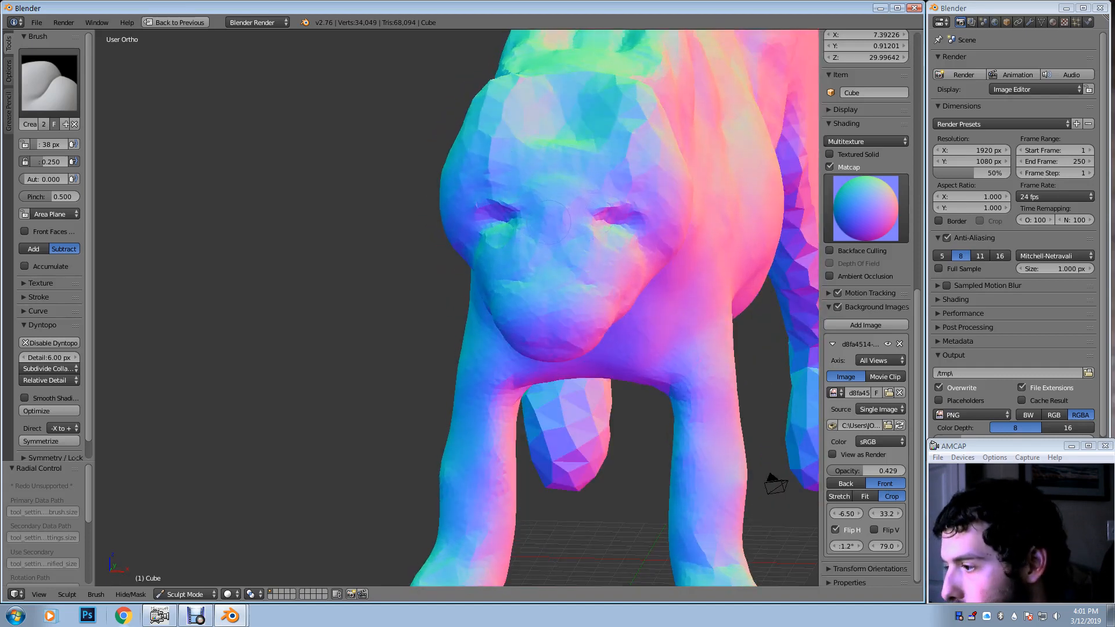
Reshape the cheek with the Snake Hook brush at 121 px and the back of the neck at 162 px
{"action": "key", "text": "k"}
{"action": "key", "text": "f"}
{"action": "left_click", "coordinate": [622, 279]}
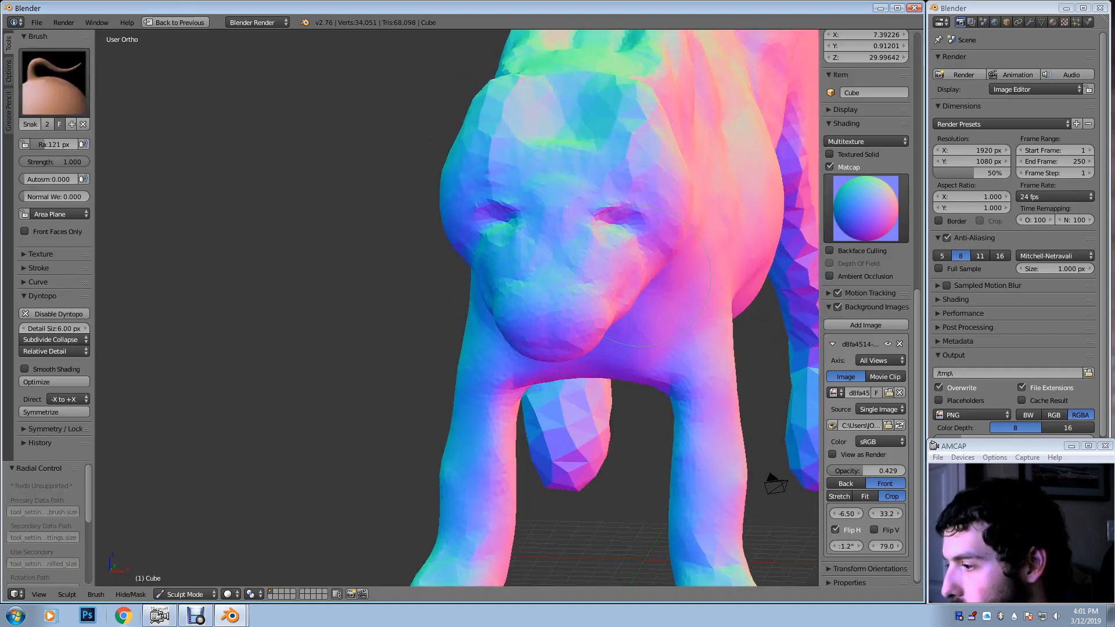
{"action": "left_click_drag", "start_coordinate": [640, 276], "coordinate": [633, 272]}
{"action": "middle_click_drag", "start_coordinate": [650, 270], "coordinate": [636, 245]}
{"action": "mouse_move", "coordinate": [459, 241]}
{"action": "middle_mouse_down"}
{"action": "mouse_move", "coordinate": [376, 234]}
{"action": "mouse_move", "coordinate": [408, 262]}
{"action": "middle_mouse_up"}
{"action": "scroll", "coordinate": [407, 262], "scroll_direction": "down", "scroll_amount": 2}
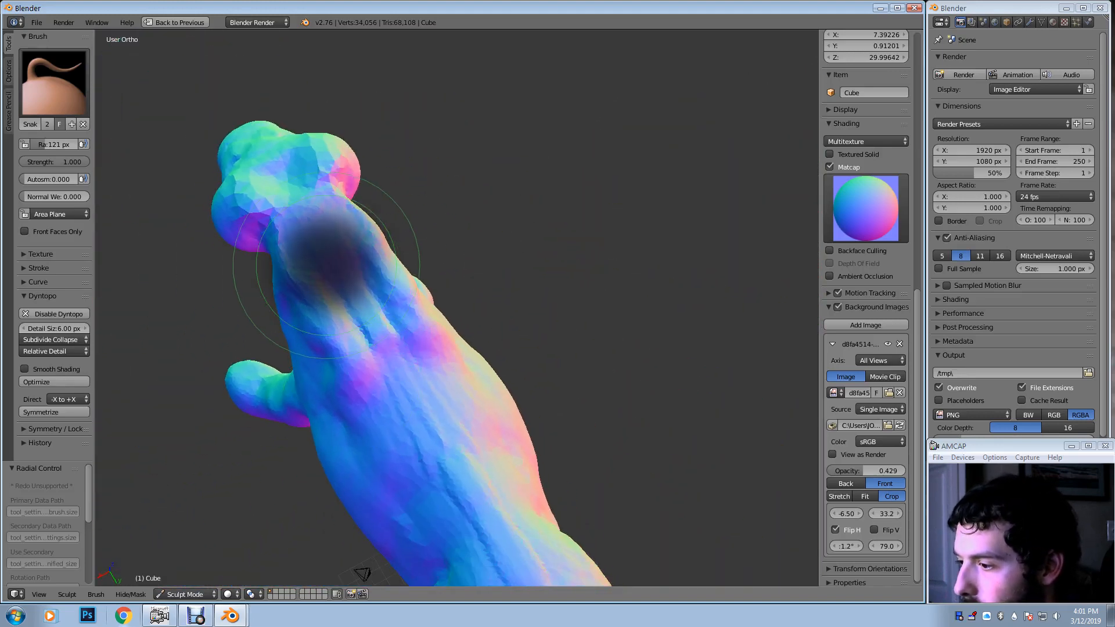
{"action": "mouse_move", "coordinate": [384, 244]}
{"action": "middle_mouse_down"}
{"action": "mouse_move", "coordinate": [400, 220]}
{"action": "mouse_move", "coordinate": [379, 226]}
{"action": "mouse_move", "coordinate": [433, 174]}
{"action": "mouse_move", "coordinate": [447, 199]}
{"action": "mouse_move", "coordinate": [398, 160]}
{"action": "middle_mouse_up"}
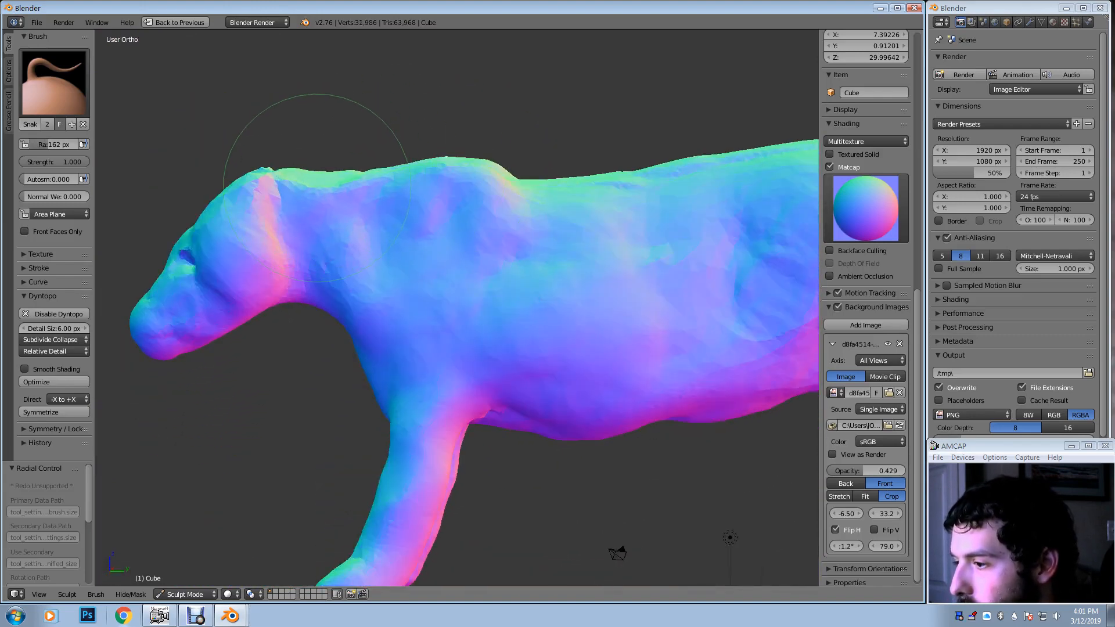
{"action": "mouse_move", "coordinate": [314, 185]}
{"action": "middle_mouse_down"}
{"action": "mouse_move", "coordinate": [426, 202]}
{"action": "mouse_move", "coordinate": [418, 236]}
{"action": "mouse_move", "coordinate": [373, 249]}
{"action": "mouse_move", "coordinate": [438, 331]}
{"action": "mouse_move", "coordinate": [492, 226]}
{"action": "middle_mouse_up"}
Add volume to the back of the crown above the neck with the Clay brush at 124 px
{"action": "key", "text": "c"}
{"action": "scroll", "coordinate": [433, 327], "scroll_direction": "up", "scroll_amount": 4}
{"action": "middle_click_drag", "start_coordinate": [427, 365], "coordinate": [460, 259], "text": "shift"}
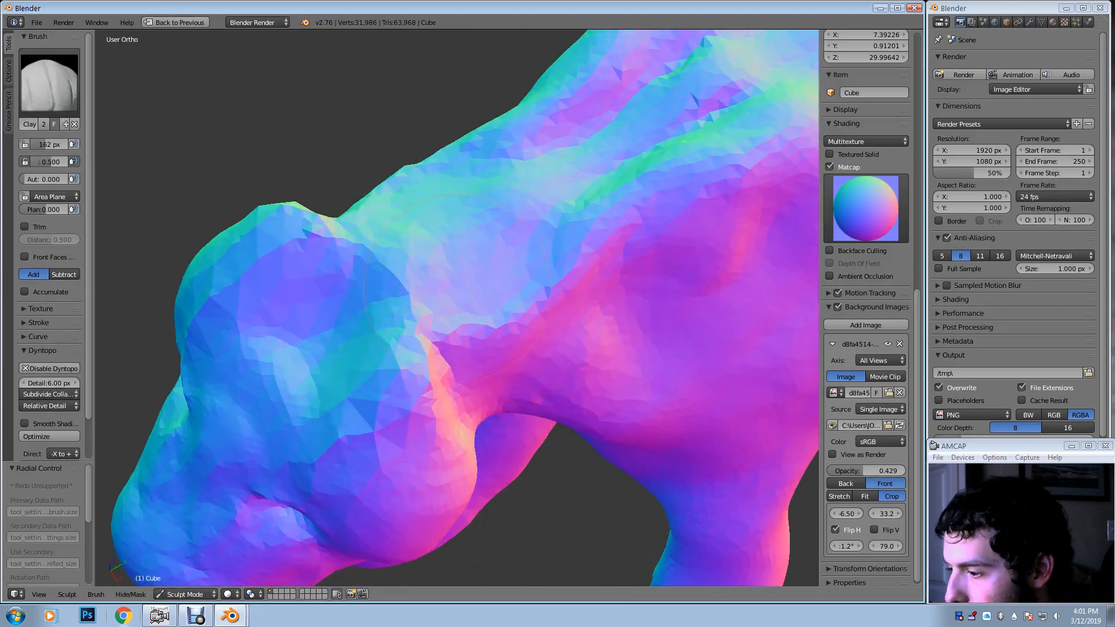
{"action": "key", "text": "f"}
{"action": "left_click", "coordinate": [425, 334]}
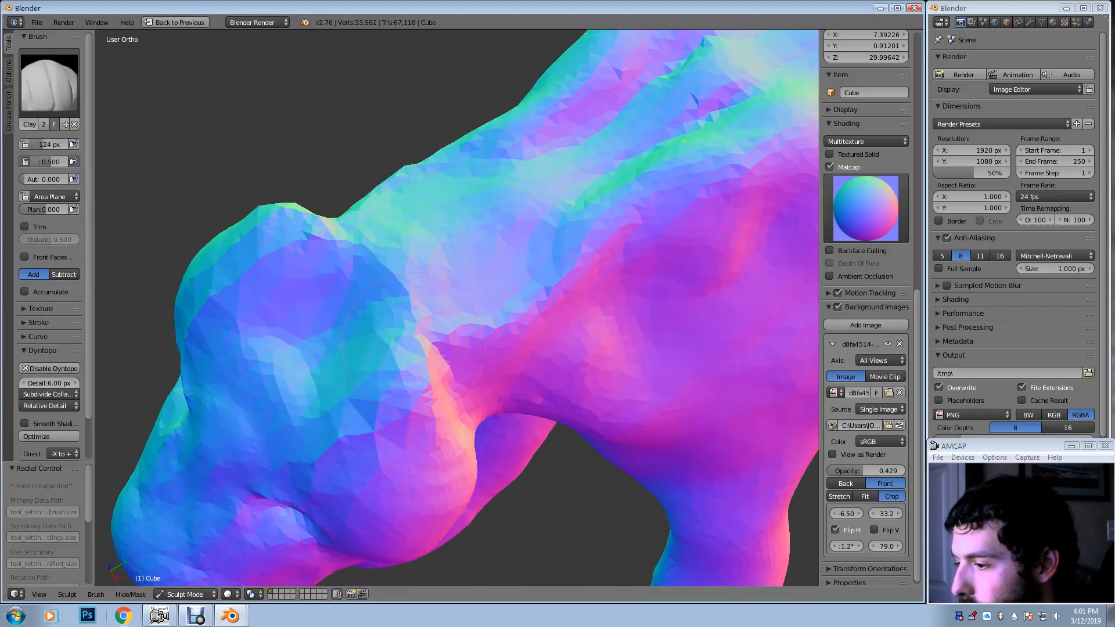
{"action": "mouse_move", "coordinate": [418, 333]}
{"action": "middle_mouse_down"}
{"action": "mouse_move", "coordinate": [409, 325]}
{"action": "mouse_move", "coordinate": [442, 314]}
{"action": "mouse_move", "coordinate": [431, 393]}
{"action": "mouse_move", "coordinate": [431, 357]}
{"action": "middle_mouse_up"}
Pull a pair of ears up from the top of the head with the Snake Hook brush at 176 px
{"action": "key", "text": "k"}
{"action": "key", "text": "f"}
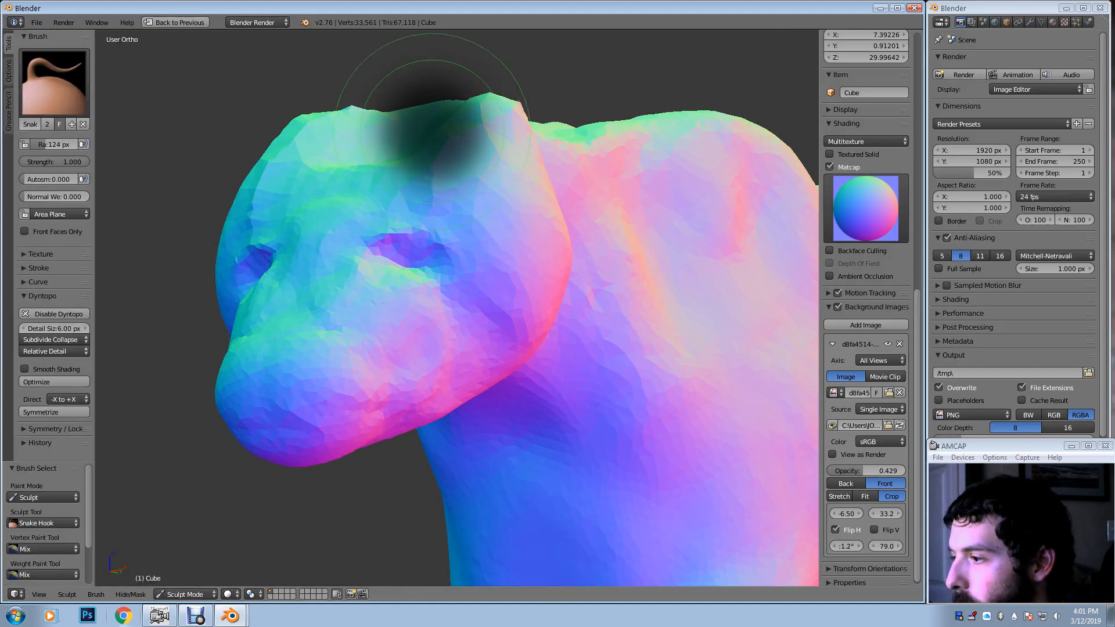
{"action": "left_click", "coordinate": [535, 132]}
{"action": "left_click_drag", "start_coordinate": [525, 123], "coordinate": [511, 85]}
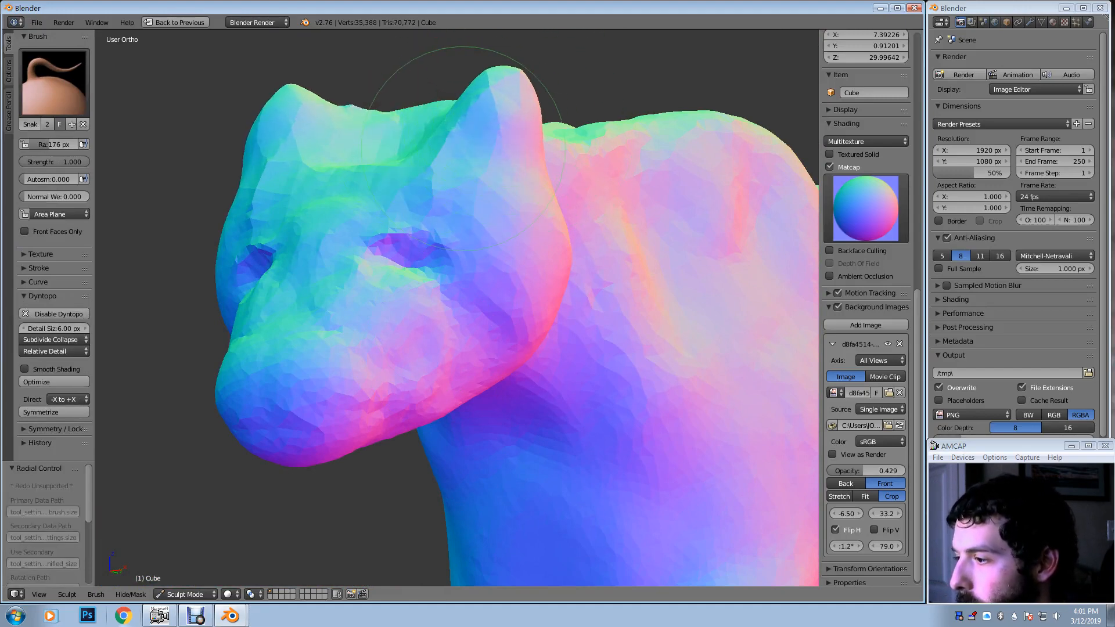
{"action": "mouse_move", "coordinate": [484, 132]}
{"action": "left_mouse_down"}
{"action": "mouse_move", "coordinate": [459, 115]}
{"action": "mouse_move", "coordinate": [511, 81]}
{"action": "left_mouse_up"}
Hollow out the front of the ears by subtracting with the Clay brush at 121 px
{"action": "key", "text": "c"}
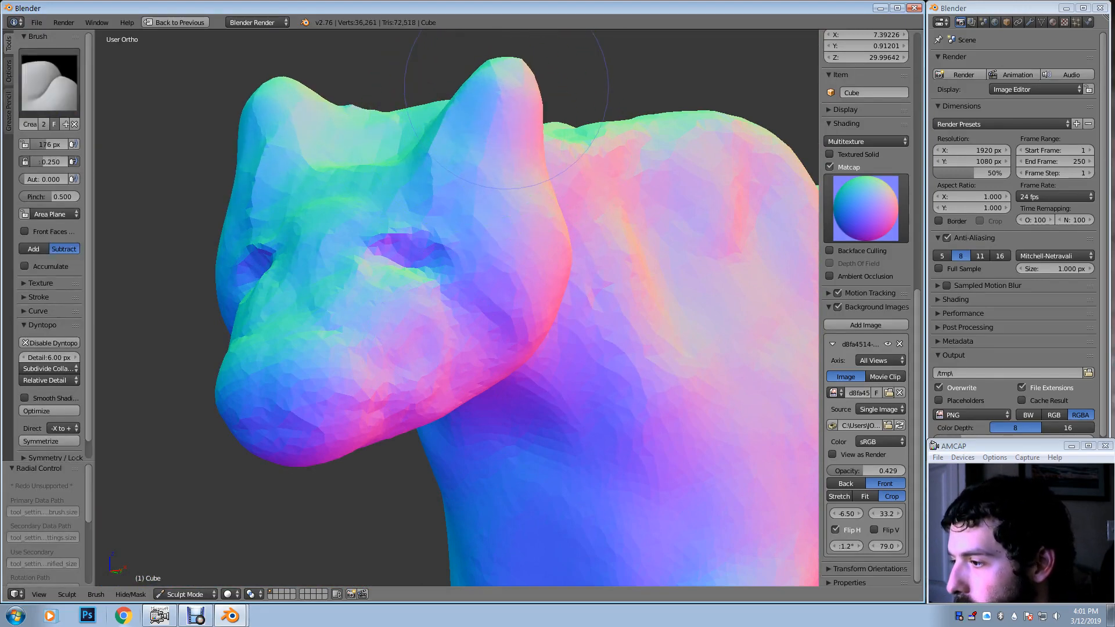
{"action": "left_click_drag", "start_coordinate": [377, 108], "coordinate": [386, 125]}
{"action": "left_click", "coordinate": [459, 125]}
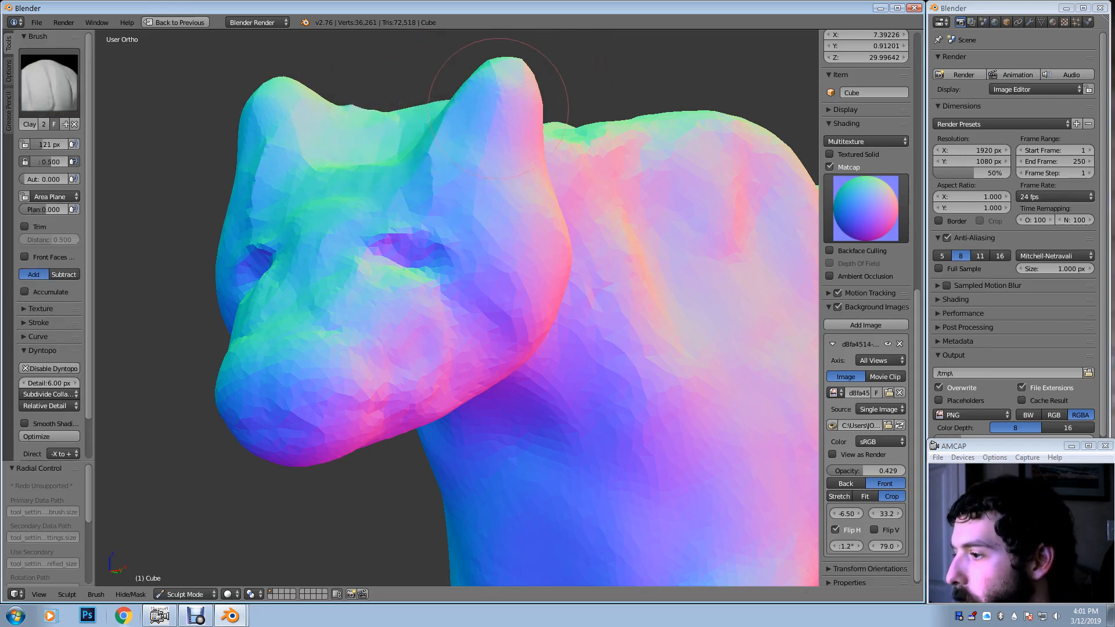
{"action": "mouse_move", "coordinate": [495, 111]}
{"action": "left_mouse_down", "text": "ctrl"}
{"action": "mouse_move", "coordinate": [495, 200]}
{"action": "mouse_move", "coordinate": [493, 104]}
{"action": "mouse_move", "coordinate": [481, 134]}
{"action": "left_mouse_up", "text": "ctrl"}
{"action": "middle_click_drag", "start_coordinate": [429, 147], "coordinate": [493, 168]}
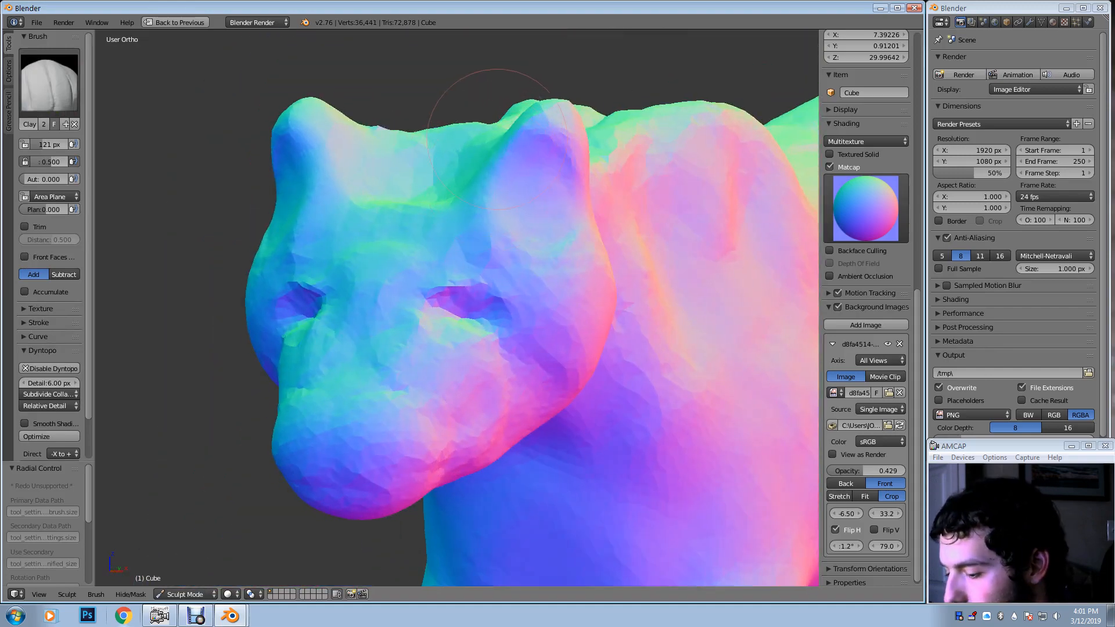
Compare the ears with the side-view photo and adjust their shape with the Snake Hook brush at 176 px
{"action": "key", "text": "k"}
{"action": "key", "text": "KP_3"}
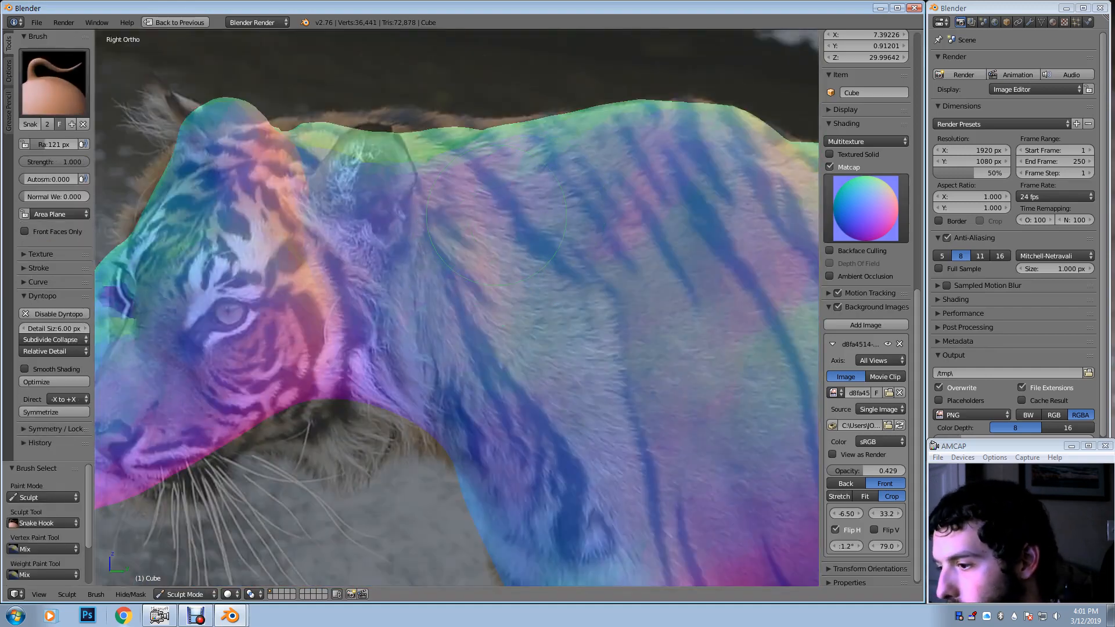
{"action": "scroll", "coordinate": [496, 215], "scroll_direction": "down", "scroll_amount": 3}
{"action": "middle_click_drag", "start_coordinate": [462, 302], "coordinate": [558, 265]}
{"action": "middle_click_drag", "start_coordinate": [560, 217], "coordinate": [567, 214]}
{"action": "key", "text": "f"}
{"action": "left_click", "coordinate": [600, 212]}
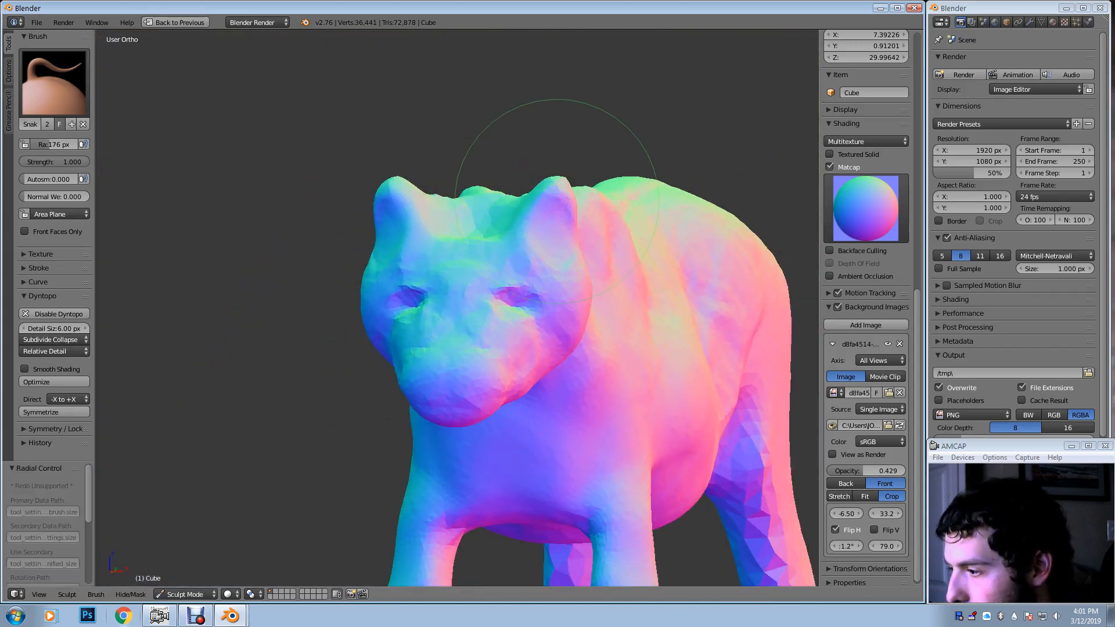
{"action": "mouse_move", "coordinate": [557, 201]}
{"action": "left_mouse_down"}
{"action": "mouse_move", "coordinate": [520, 207]}
{"action": "mouse_move", "coordinate": [563, 256]}
{"action": "mouse_move", "coordinate": [543, 248]}
{"action": "left_mouse_up"}
Build up and blend the ribcage and flank muscles ahead of the hind leg with the Clay brush at 119 px
{"action": "middle_click_drag", "start_coordinate": [587, 254], "coordinate": [237, 276]}
{"action": "mouse_move", "coordinate": [491, 274]}
{"action": "middle_mouse_down"}
{"action": "mouse_move", "coordinate": [413, 274]}
{"action": "mouse_move", "coordinate": [393, 318]}
{"action": "middle_mouse_up"}
{"action": "key", "text": "c"}
{"action": "key", "text": "f"}
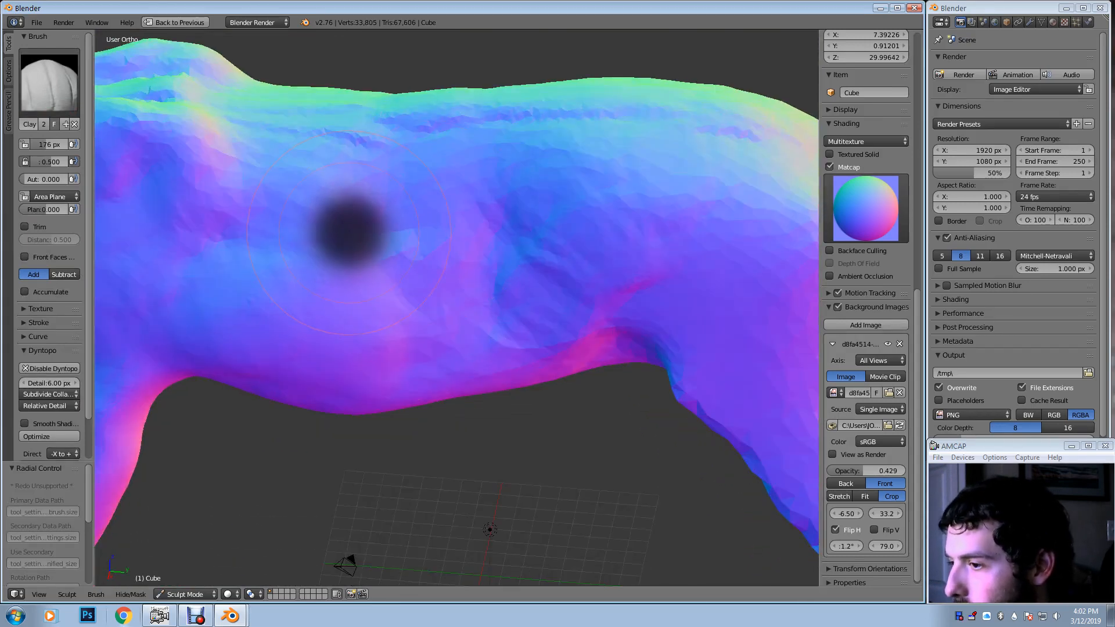
{"action": "left_click", "coordinate": [405, 236]}
{"action": "middle_click_drag", "start_coordinate": [432, 272], "coordinate": [429, 233]}
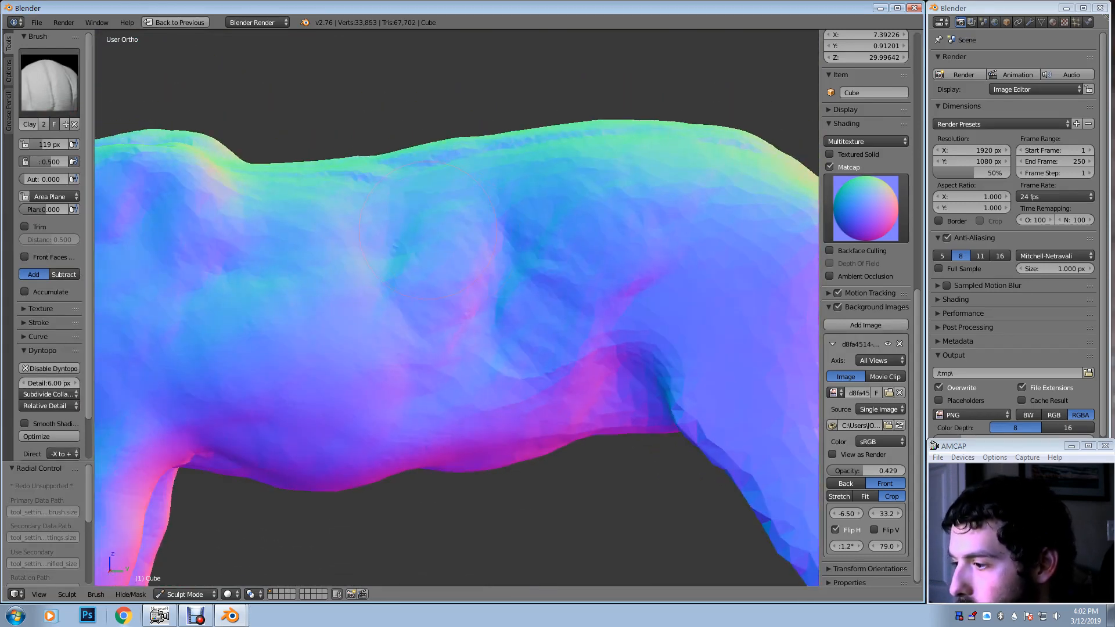
{"action": "left_click_drag", "start_coordinate": [438, 263], "coordinate": [363, 347]}
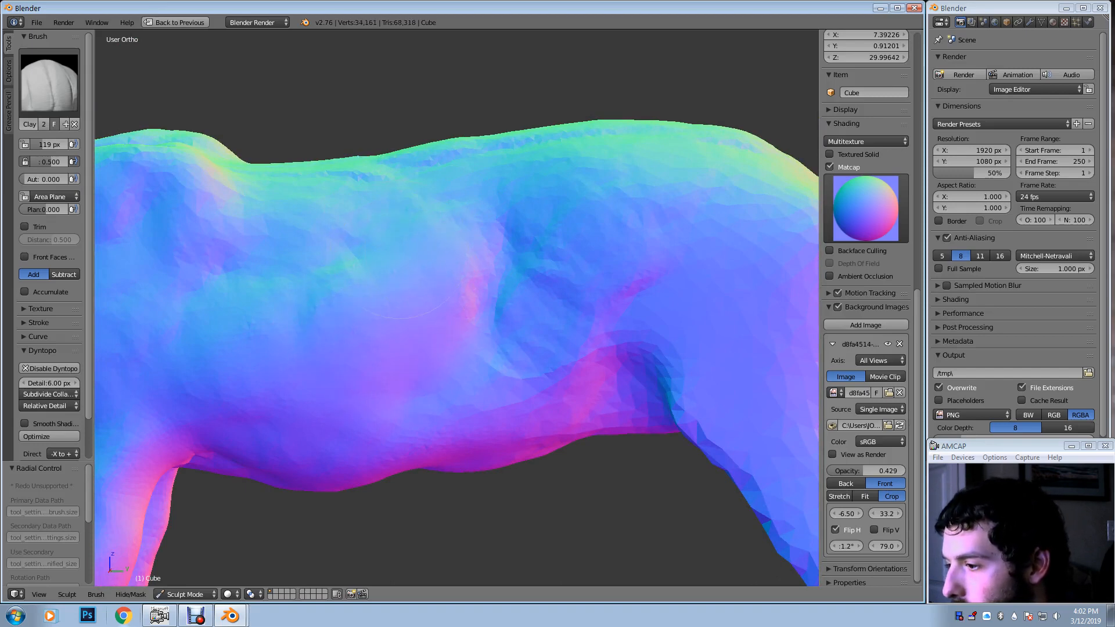
{"action": "middle_click_drag", "start_coordinate": [357, 283], "coordinate": [418, 280]}
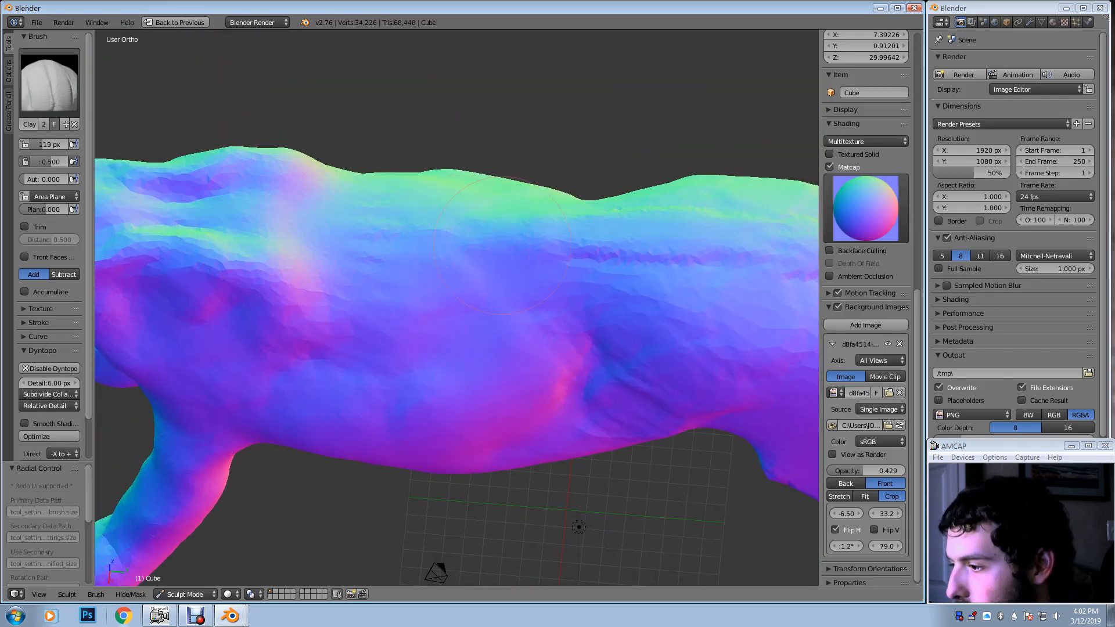
{"action": "middle_click_drag", "start_coordinate": [502, 244], "coordinate": [341, 297]}
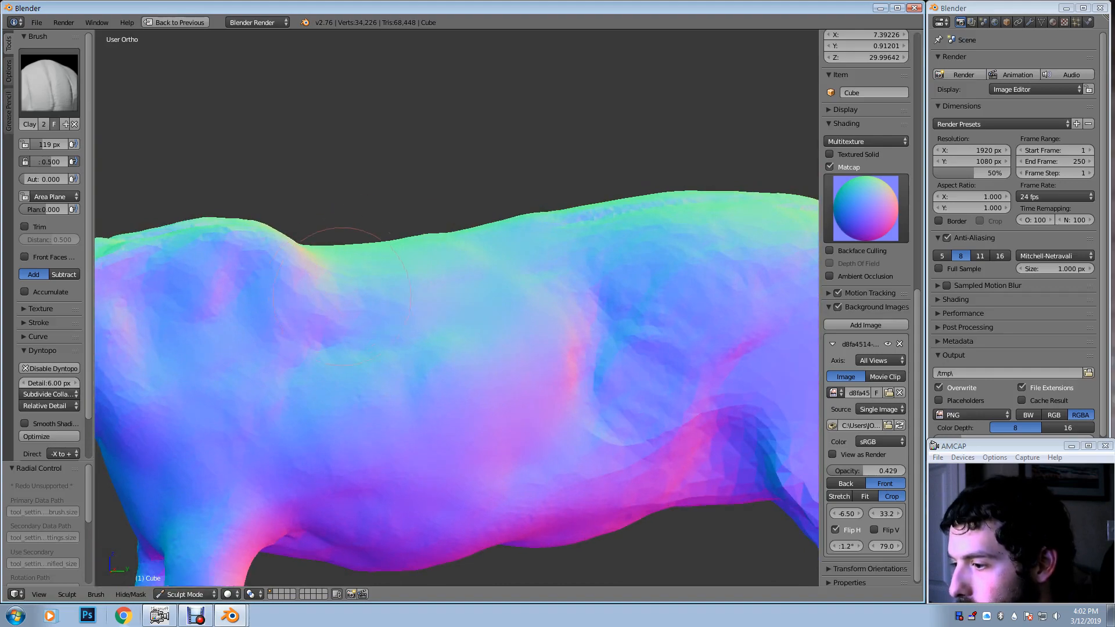
Refine the side of the belly and fill the skin fold in front of the hind leg with the Clay brush
{"action": "mouse_move", "coordinate": [418, 334]}
{"action": "middle_mouse_down"}
{"action": "mouse_move", "coordinate": [520, 248]}
{"action": "mouse_move", "coordinate": [485, 302]}
{"action": "mouse_move", "coordinate": [493, 195]}
{"action": "mouse_move", "coordinate": [476, 223]}
{"action": "mouse_move", "coordinate": [493, 278]}
{"action": "middle_mouse_up"}
{"action": "key", "text": "z"}
{"action": "scroll", "coordinate": [476, 233], "scroll_direction": "up", "scroll_amount": 2}
{"action": "mouse_move", "coordinate": [429, 261]}
{"action": "middle_mouse_down"}
{"action": "mouse_move", "coordinate": [450, 299]}
{"action": "mouse_move", "coordinate": [390, 254]}
{"action": "middle_mouse_up"}
{"action": "key", "text": "z"}
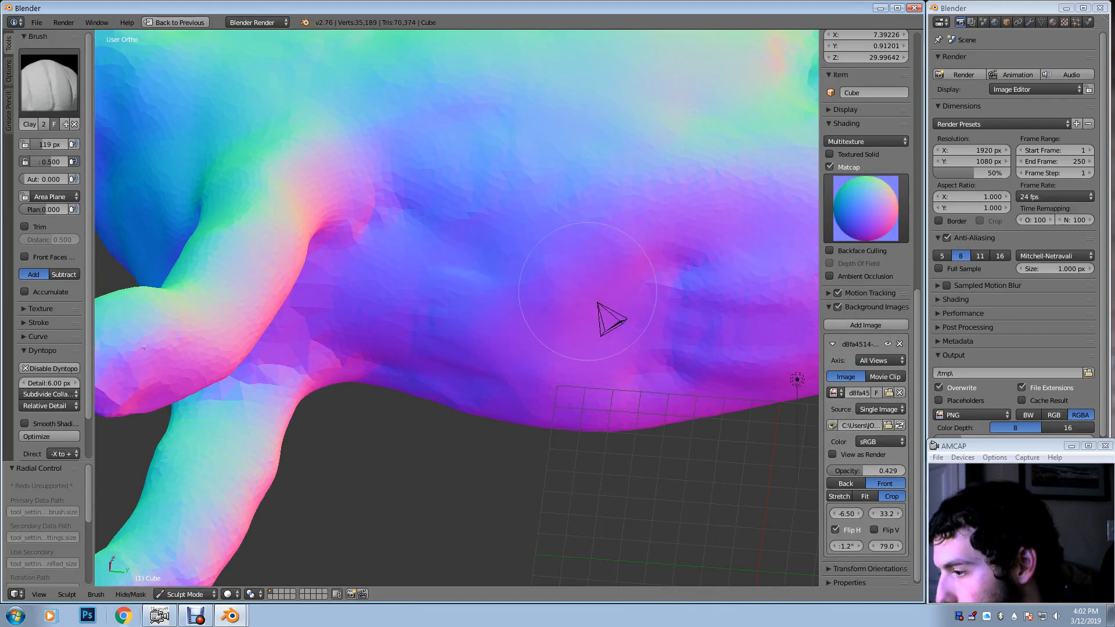
{"action": "middle_click_drag", "start_coordinate": [587, 291], "coordinate": [692, 284]}
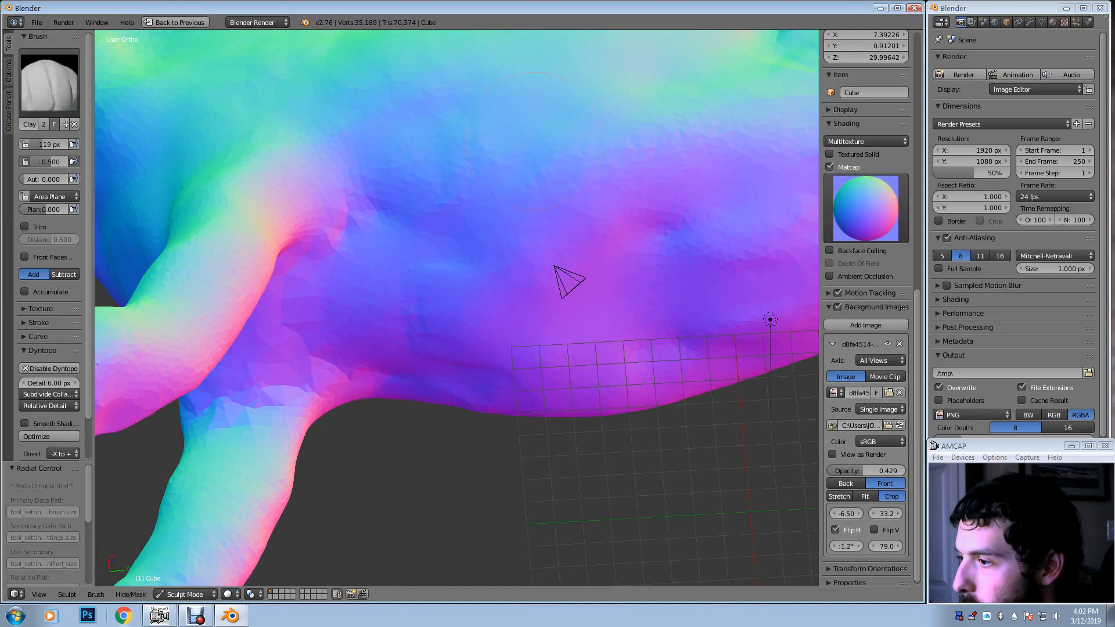
{"action": "mouse_move", "coordinate": [429, 70]}
{"action": "middle_mouse_down"}
{"action": "mouse_move", "coordinate": [593, 221]}
{"action": "mouse_move", "coordinate": [507, 171]}
{"action": "middle_mouse_up"}
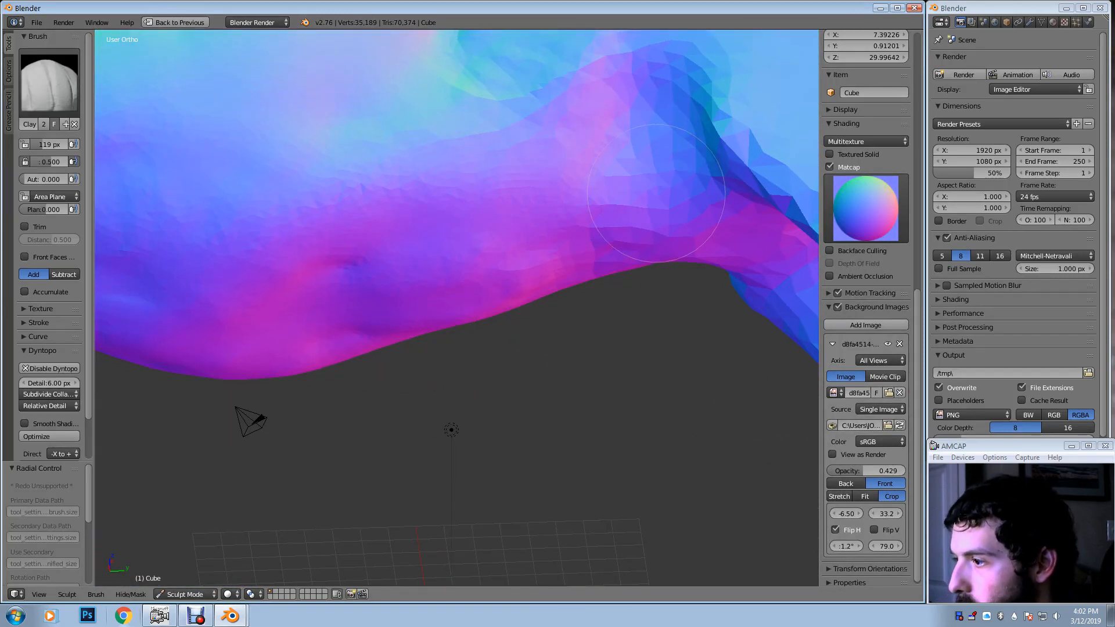
{"action": "middle_click_drag", "start_coordinate": [617, 148], "coordinate": [593, 180]}
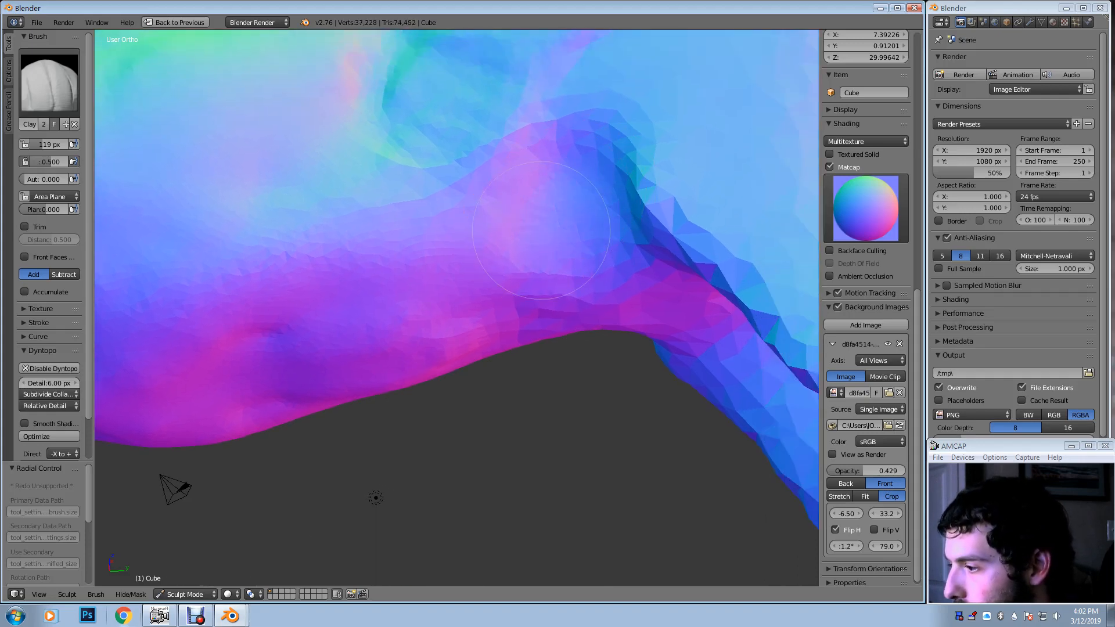
Fill out the groin and the inner thighs between the hind legs with the Clay brush at 119 px
{"action": "middle_click_drag", "start_coordinate": [508, 296], "coordinate": [470, 146]}
{"action": "mouse_move", "coordinate": [470, 146]}
{"action": "left_mouse_down"}
{"action": "mouse_move", "coordinate": [495, 132]}
{"action": "mouse_move", "coordinate": [406, 203]}
{"action": "left_mouse_up"}
{"action": "middle_click_drag", "start_coordinate": [404, 205], "coordinate": [433, 144]}
{"action": "left_click_drag", "start_coordinate": [434, 143], "coordinate": [438, 181]}
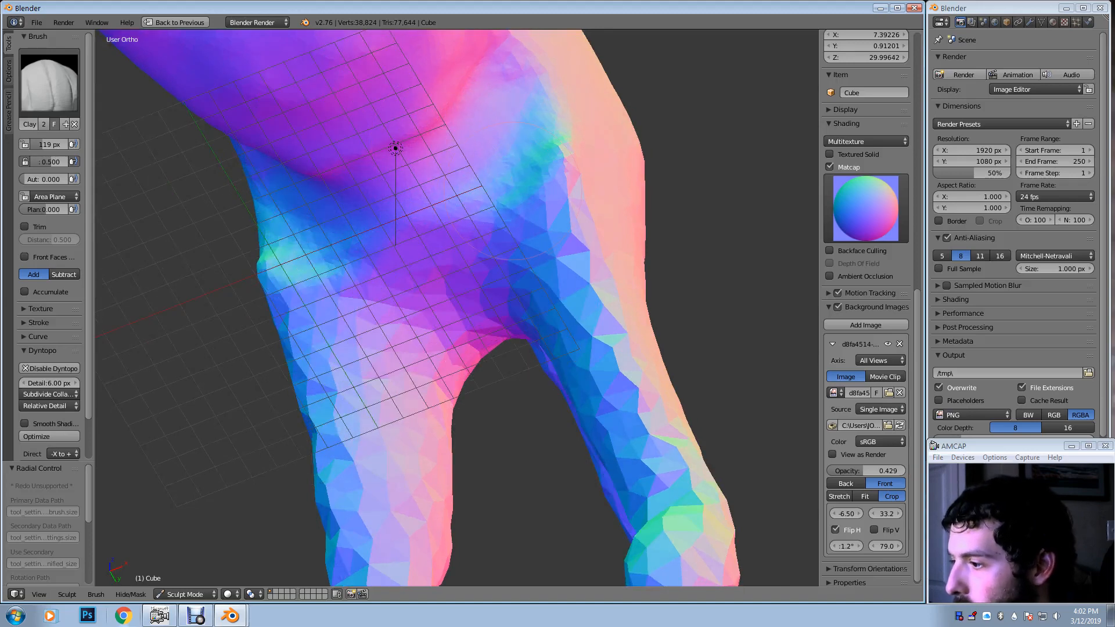
{"action": "mouse_move", "coordinate": [447, 241]}
{"action": "left_mouse_down"}
{"action": "mouse_move", "coordinate": [427, 251]}
{"action": "mouse_move", "coordinate": [446, 295]}
{"action": "left_mouse_up"}
{"action": "middle_click_drag", "start_coordinate": [420, 285], "coordinate": [446, 258]}
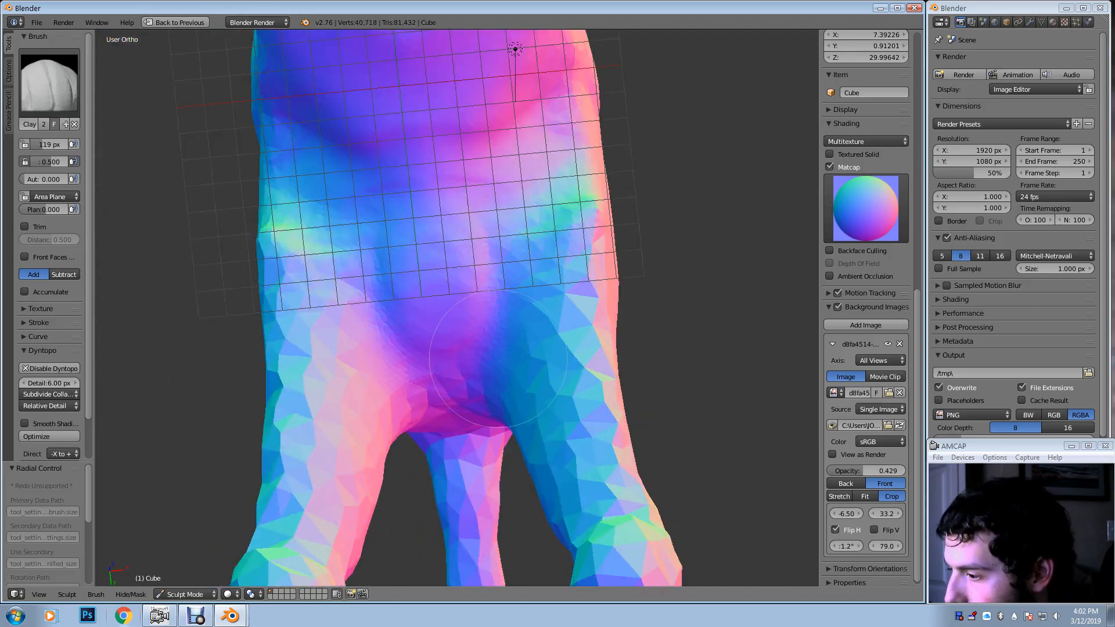
Sculpt long muscle ridges along the outer thigh from the knee up to the hip with the Clay brush at 119 px
{"action": "mouse_move", "coordinate": [581, 218]}
{"action": "middle_mouse_down"}
{"action": "mouse_move", "coordinate": [480, 290]}
{"action": "mouse_move", "coordinate": [485, 306]}
{"action": "middle_mouse_up"}
{"action": "left_click_drag", "start_coordinate": [432, 229], "coordinate": [489, 240]}
{"action": "middle_click_drag", "start_coordinate": [534, 270], "coordinate": [451, 284]}
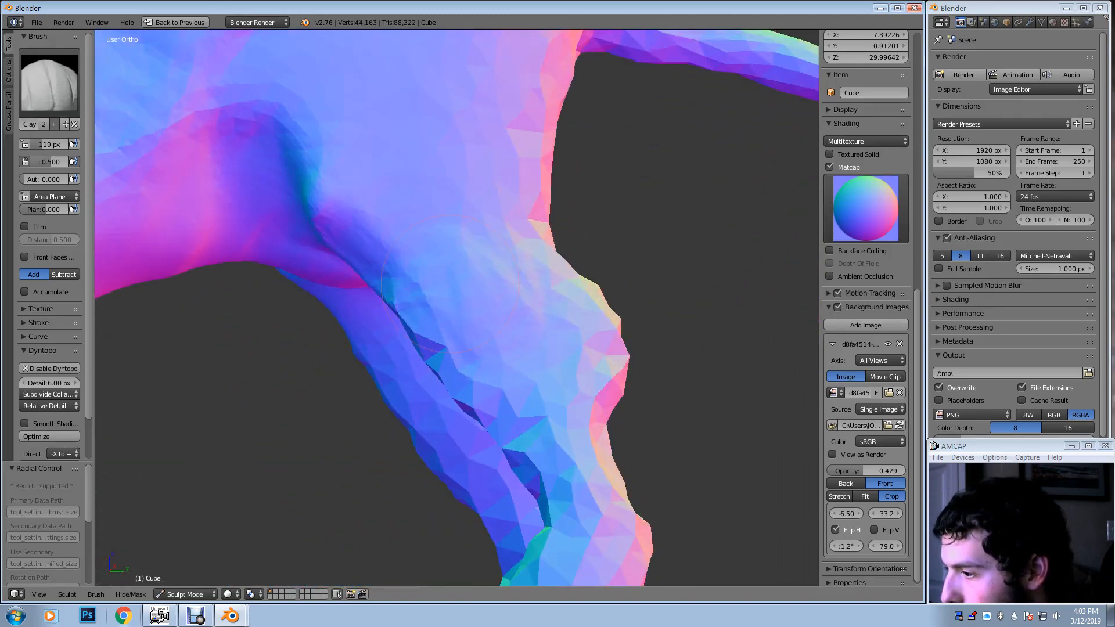
{"action": "left_click_drag", "start_coordinate": [476, 225], "coordinate": [458, 87]}
{"action": "middle_click_drag", "start_coordinate": [459, 87], "coordinate": [441, 194]}
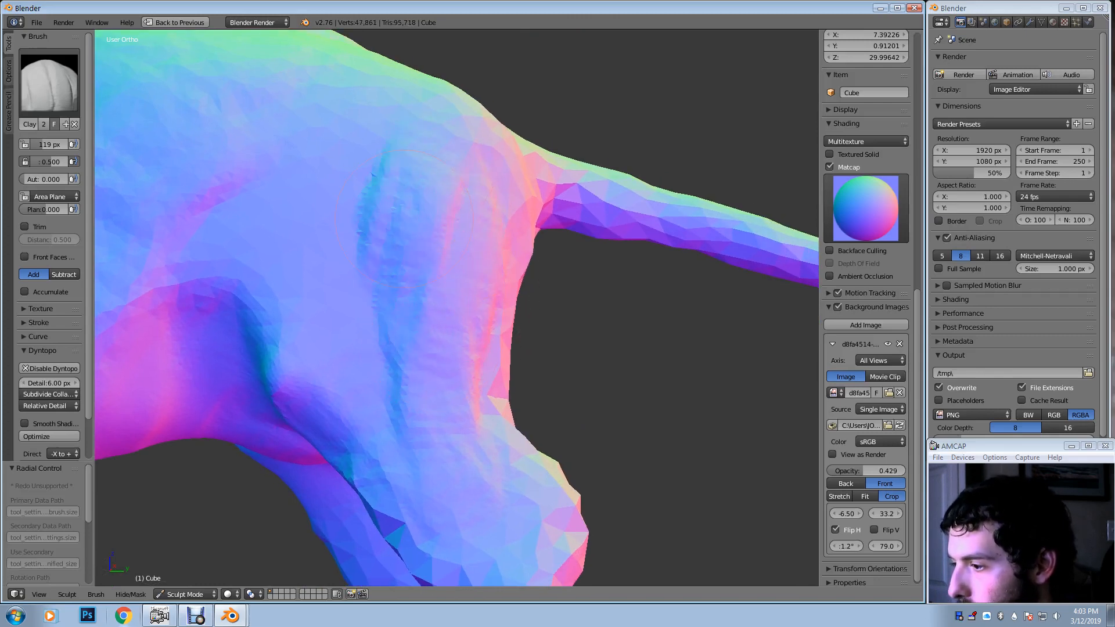
{"action": "mouse_move", "coordinate": [403, 221]}
{"action": "left_mouse_down"}
{"action": "mouse_move", "coordinate": [345, 354]}
{"action": "mouse_move", "coordinate": [290, 249]}
{"action": "mouse_move", "coordinate": [255, 238]}
{"action": "mouse_move", "coordinate": [348, 136]}
{"action": "left_mouse_up"}
{"action": "middle_click_drag", "start_coordinate": [349, 137], "coordinate": [328, 164]}
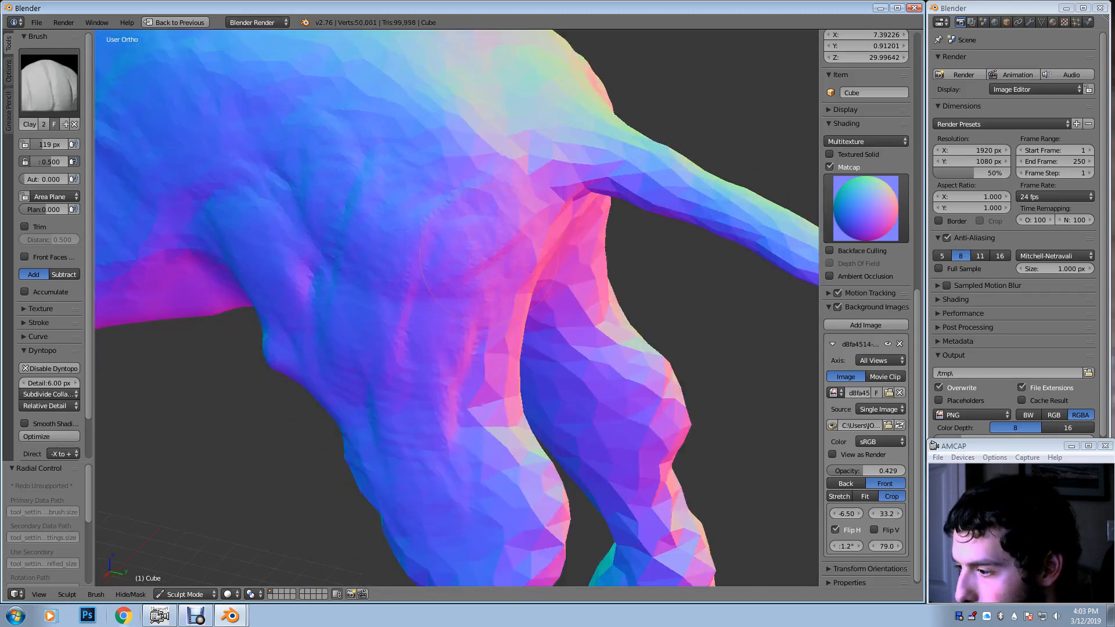
Build up the muscles on the rear of the thigh below the tail base with the Clay brush
{"action": "middle_click_drag", "start_coordinate": [441, 310], "coordinate": [424, 351]}
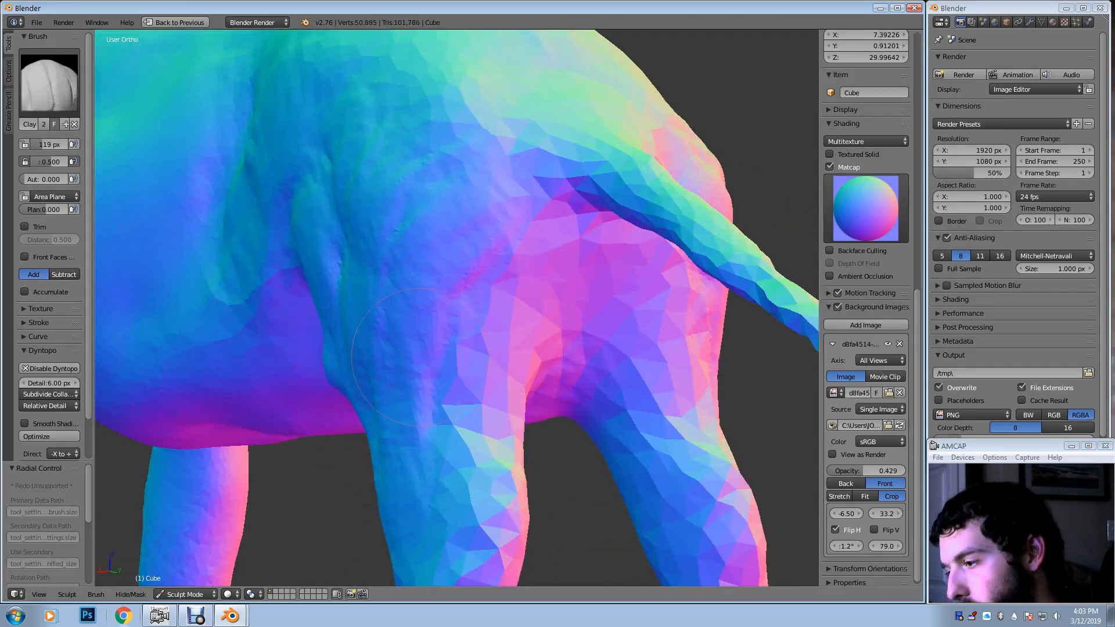
{"action": "mouse_move", "coordinate": [444, 258]}
{"action": "left_mouse_down"}
{"action": "mouse_move", "coordinate": [470, 313]}
{"action": "mouse_move", "coordinate": [453, 255]}
{"action": "left_mouse_up"}
{"action": "mouse_move", "coordinate": [398, 198]}
{"action": "middle_mouse_down"}
{"action": "mouse_move", "coordinate": [389, 227]}
{"action": "mouse_move", "coordinate": [491, 203]}
{"action": "middle_mouse_up"}
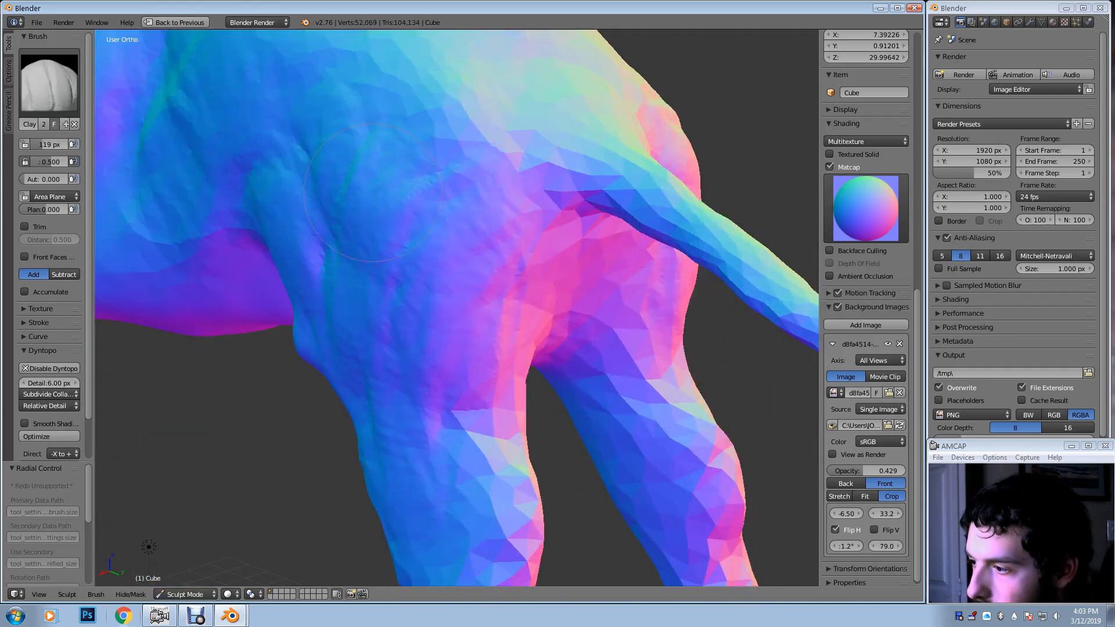
{"action": "middle_click_drag", "start_coordinate": [372, 191], "coordinate": [377, 244]}
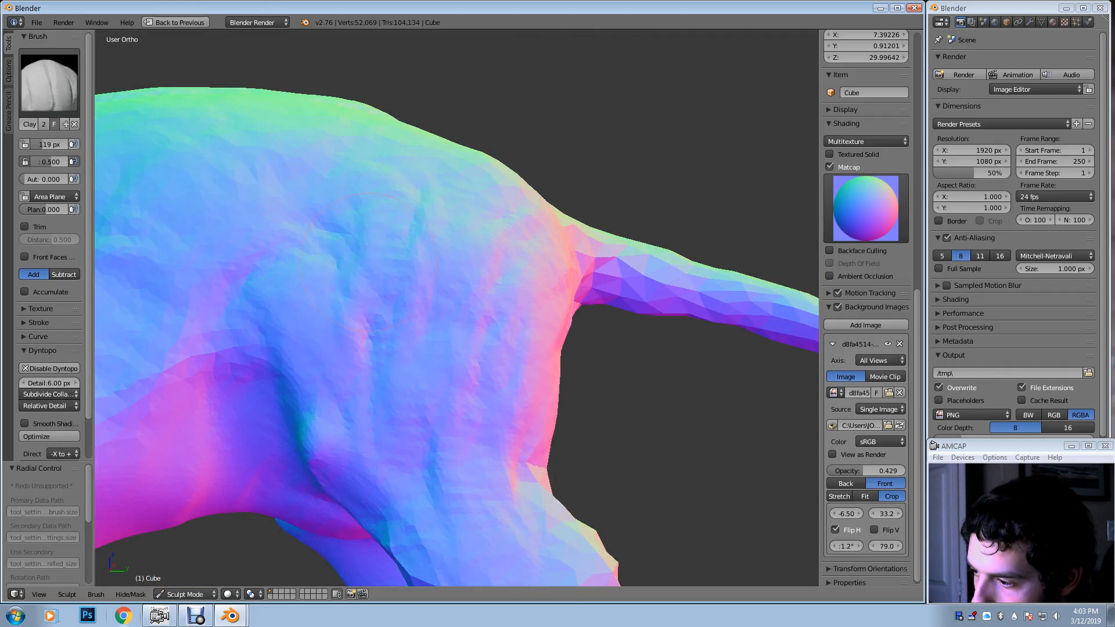
{"action": "middle_click_drag", "start_coordinate": [360, 282], "coordinate": [367, 318]}
Add muscle volume to the hip and buttock with the Clay brush and smooth the rump beside the tail base
{"action": "mouse_move", "coordinate": [363, 240]}
{"action": "left_mouse_down"}
{"action": "mouse_move", "coordinate": [383, 260]}
{"action": "mouse_move", "coordinate": [349, 249]}
{"action": "mouse_move", "coordinate": [363, 255]}
{"action": "left_mouse_up"}
{"action": "middle_click_drag", "start_coordinate": [361, 255], "coordinate": [430, 270]}
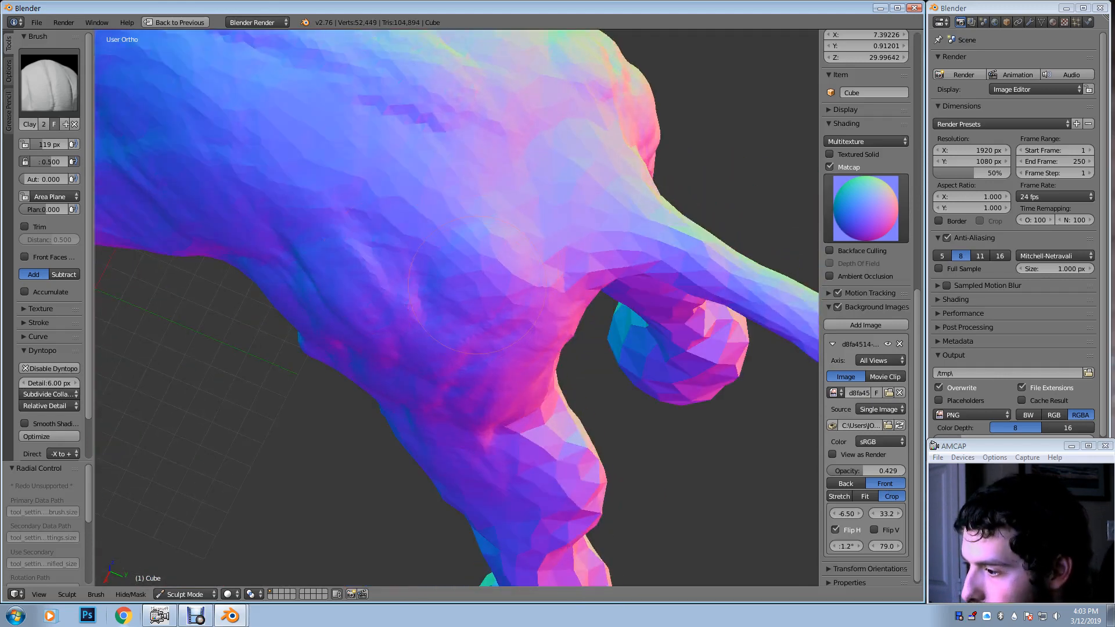
{"action": "left_click_drag", "start_coordinate": [454, 318], "coordinate": [465, 313]}
{"action": "middle_click_drag", "start_coordinate": [500, 311], "coordinate": [501, 246]}
{"action": "left_click_drag", "start_coordinate": [510, 250], "coordinate": [502, 227], "text": "shift"}
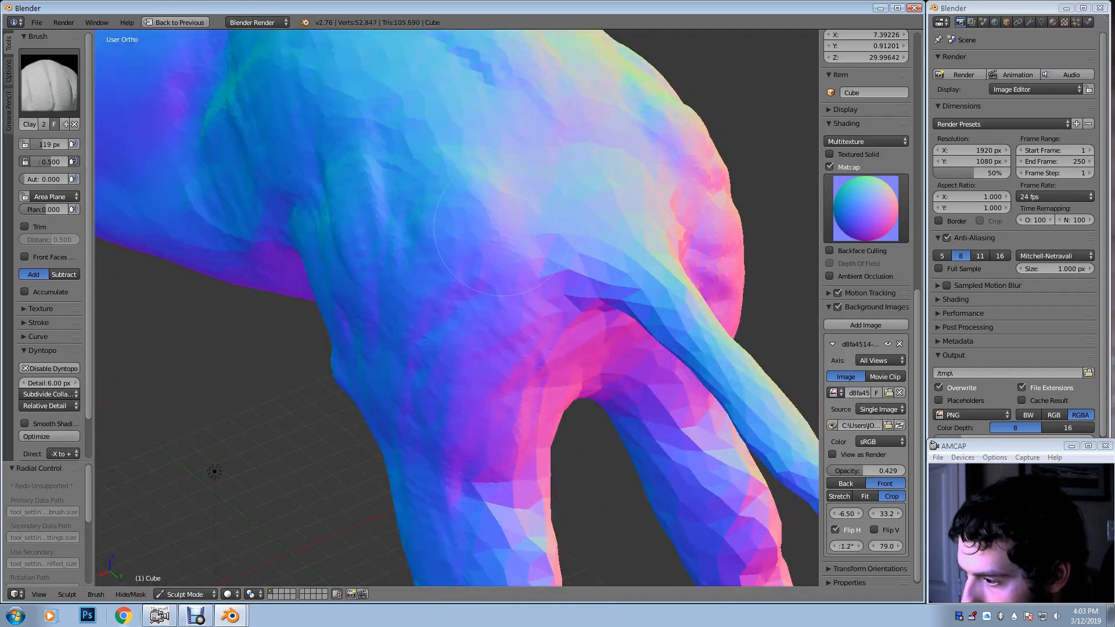
Check the hindquarters against the side-view photo and rework the hip and thigh surface with the Clay brush at 119 px
{"action": "key", "text": "KP_3"}
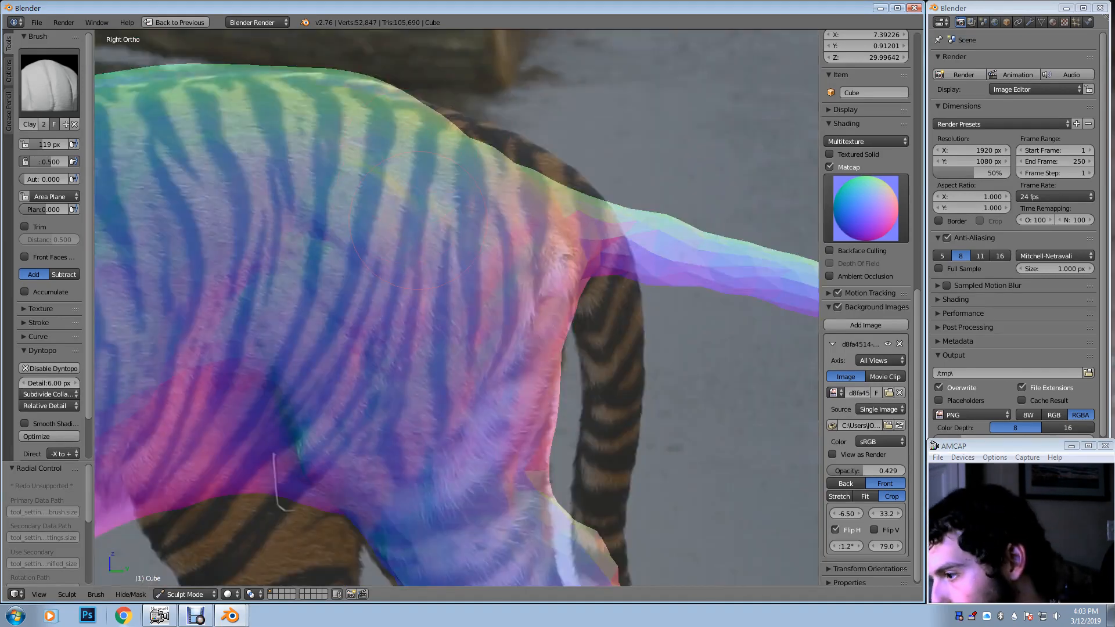
{"action": "middle_click_drag", "start_coordinate": [462, 190], "coordinate": [433, 246], "text": "ctrl"}
{"action": "middle_click_drag", "start_coordinate": [446, 318], "coordinate": [433, 256], "text": "ctrl"}
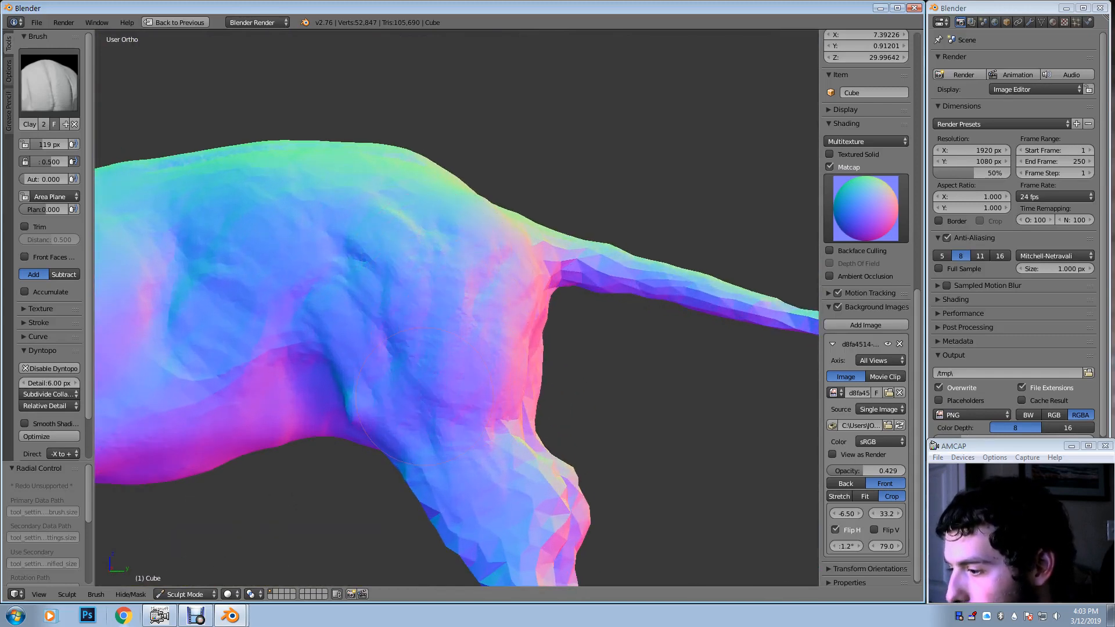
{"action": "middle_click_drag", "start_coordinate": [438, 286], "coordinate": [425, 257]}
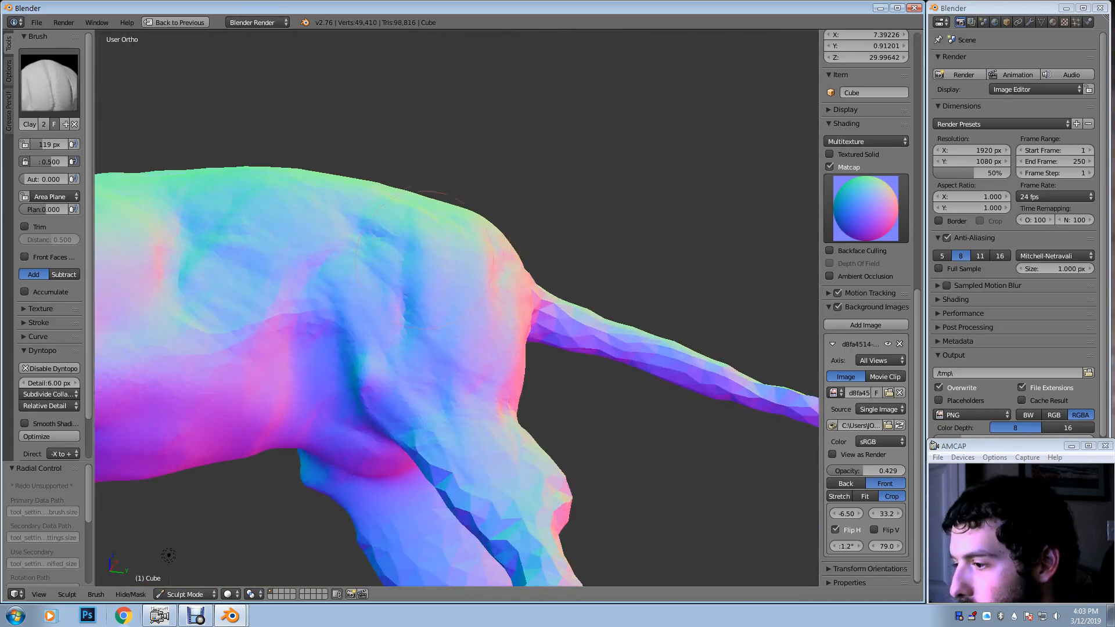
Build up a band of volume around the upper hind legs just below the thighs with the Clay brush at 147 px
{"action": "middle_click_drag", "start_coordinate": [466, 422], "coordinate": [474, 252], "text": "shift"}
{"action": "mouse_move", "coordinate": [477, 317]}
{"action": "middle_mouse_down", "text": "ctrl"}
{"action": "mouse_move", "coordinate": [480, 270]}
{"action": "mouse_move", "coordinate": [453, 343]}
{"action": "middle_mouse_up", "text": "ctrl"}
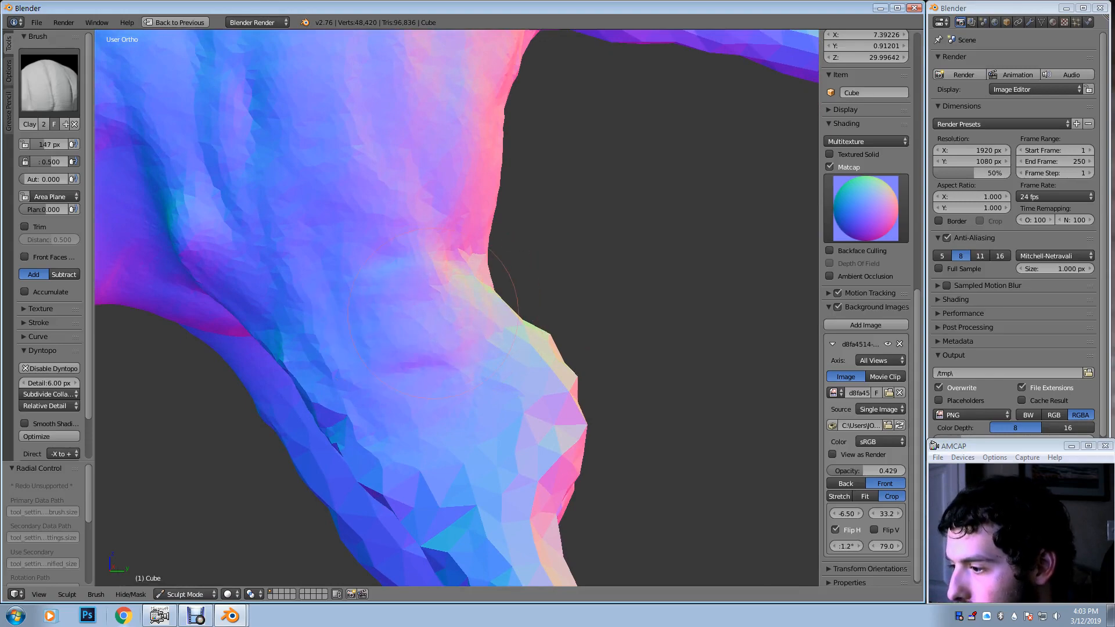
{"action": "mouse_move", "coordinate": [342, 346]}
{"action": "middle_mouse_down"}
{"action": "mouse_move", "coordinate": [515, 298]}
{"action": "mouse_move", "coordinate": [615, 316]}
{"action": "middle_mouse_up"}
{"action": "left_click_drag", "start_coordinate": [607, 357], "coordinate": [560, 359]}
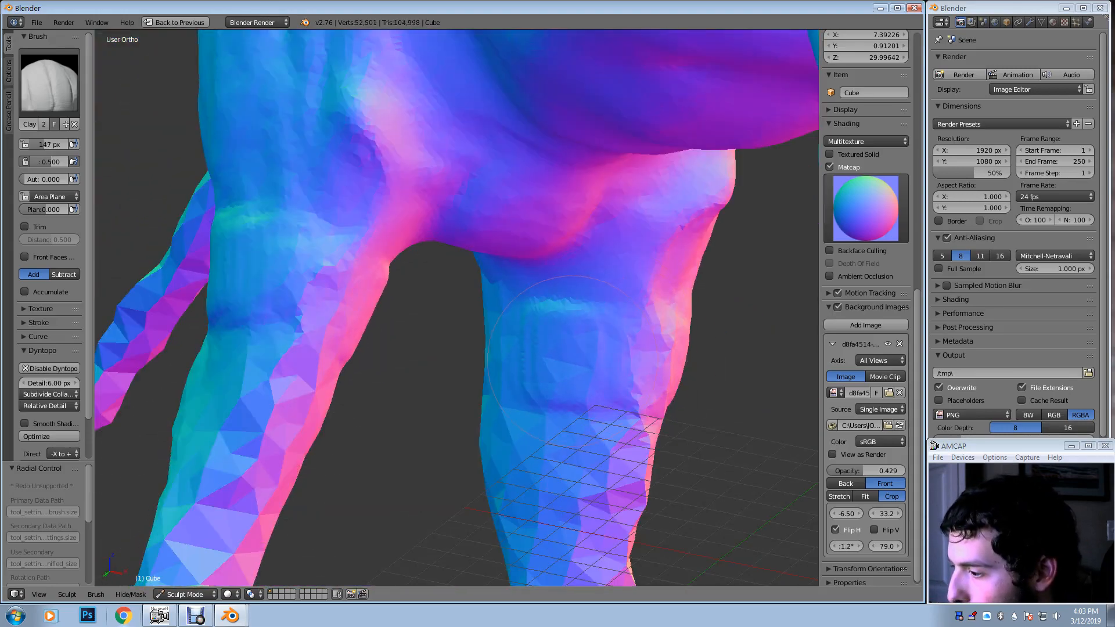
{"action": "mouse_move", "coordinate": [456, 362]}
{"action": "middle_mouse_down"}
{"action": "mouse_move", "coordinate": [526, 374]}
{"action": "mouse_move", "coordinate": [446, 351]}
{"action": "middle_mouse_up"}
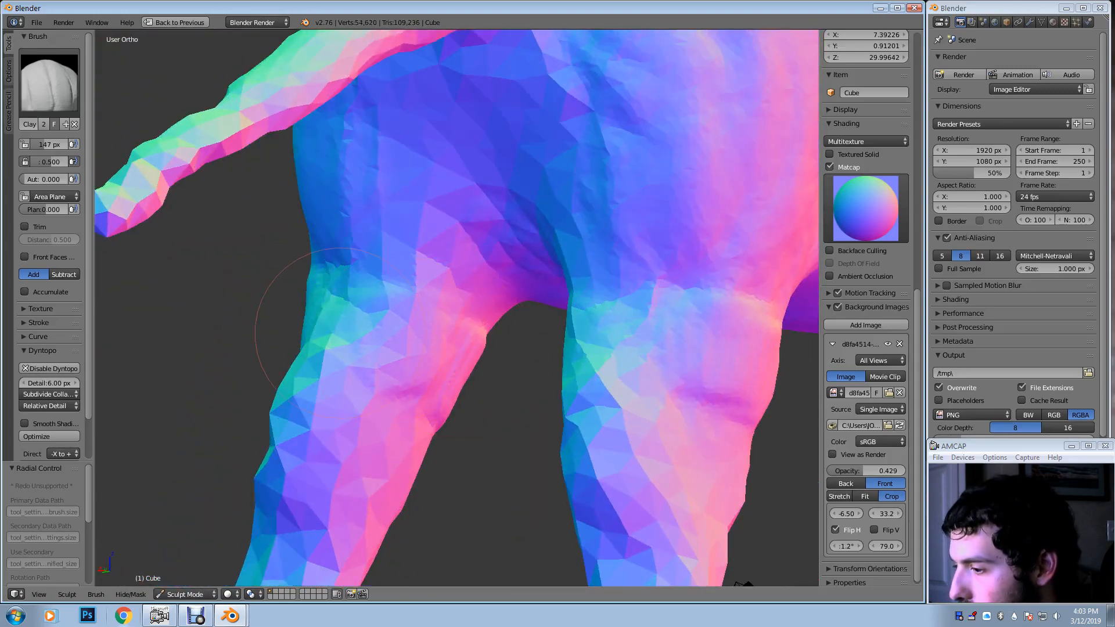
{"action": "left_click_drag", "start_coordinate": [341, 334], "coordinate": [374, 342]}
{"action": "middle_click_drag", "start_coordinate": [375, 342], "coordinate": [347, 314]}
{"action": "left_click_drag", "start_coordinate": [349, 432], "coordinate": [395, 428]}
{"action": "middle_click_drag", "start_coordinate": [464, 410], "coordinate": [301, 346]}
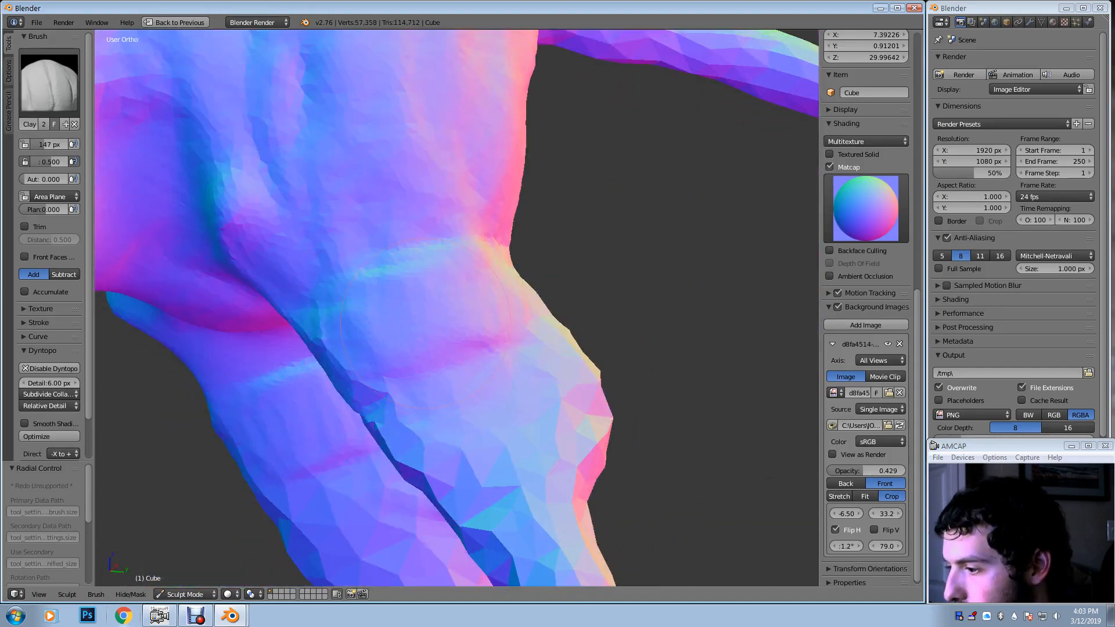
Examine the whole tiger from the front and side, checking the proportions of the head, chest, flank and hind legs
{"action": "scroll", "coordinate": [425, 323], "scroll_direction": "down", "scroll_amount": 5}
{"action": "middle_click_drag", "start_coordinate": [424, 247], "coordinate": [513, 262]}
{"action": "middle_click_drag", "start_coordinate": [569, 195], "coordinate": [474, 244], "text": "shift"}
{"action": "scroll", "coordinate": [474, 244], "scroll_direction": "up", "scroll_amount": 3}
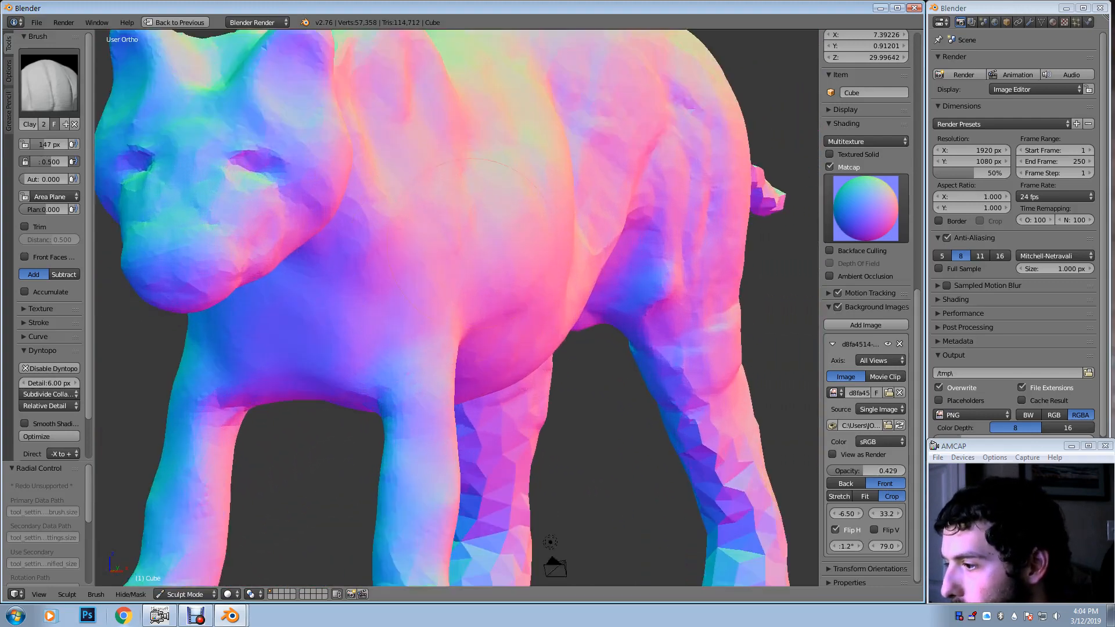
{"action": "scroll", "coordinate": [459, 256], "scroll_direction": "down", "scroll_amount": 1}
{"action": "middle_click_drag", "start_coordinate": [416, 214], "coordinate": [391, 230]}
{"action": "scroll", "coordinate": [406, 267], "scroll_direction": "down", "scroll_amount": 3}
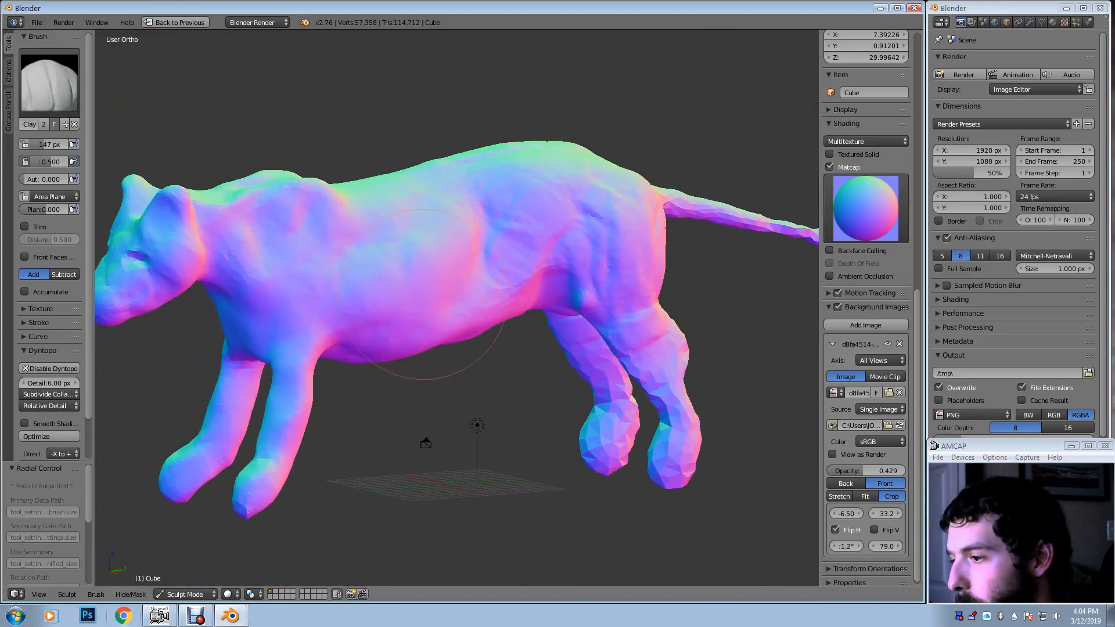
{"action": "middle_click_drag", "start_coordinate": [416, 287], "coordinate": [443, 272]}
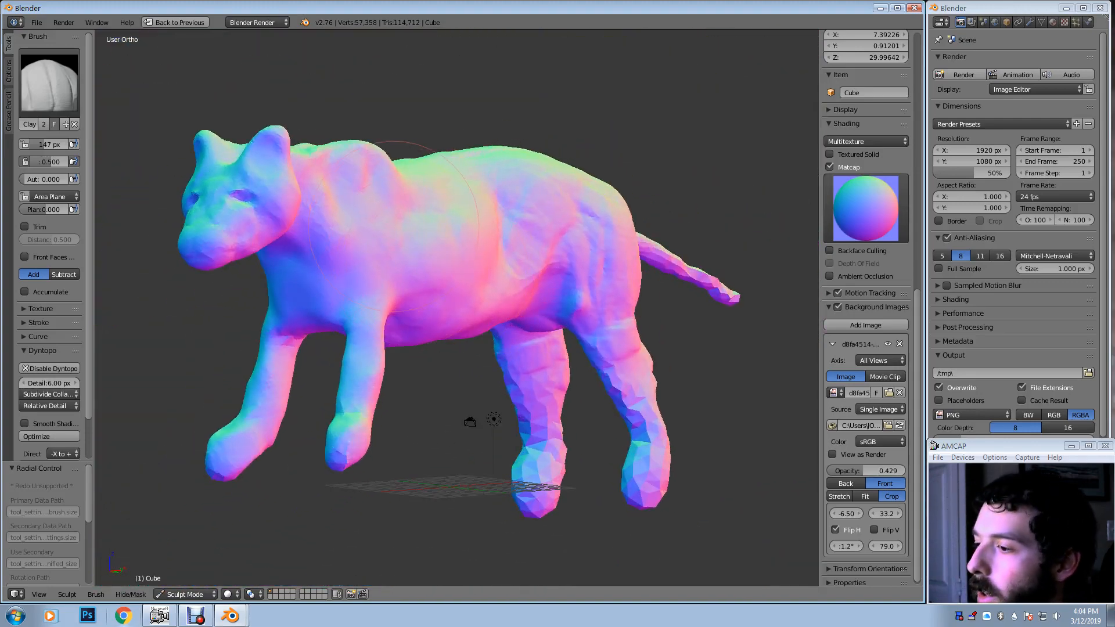
{"action": "middle_click_drag", "start_coordinate": [394, 227], "coordinate": [543, 254]}
{"action": "scroll", "coordinate": [528, 277], "scroll_direction": "up", "scroll_amount": 2}
{"action": "scroll", "coordinate": [537, 277], "scroll_direction": "up", "scroll_amount": 1}
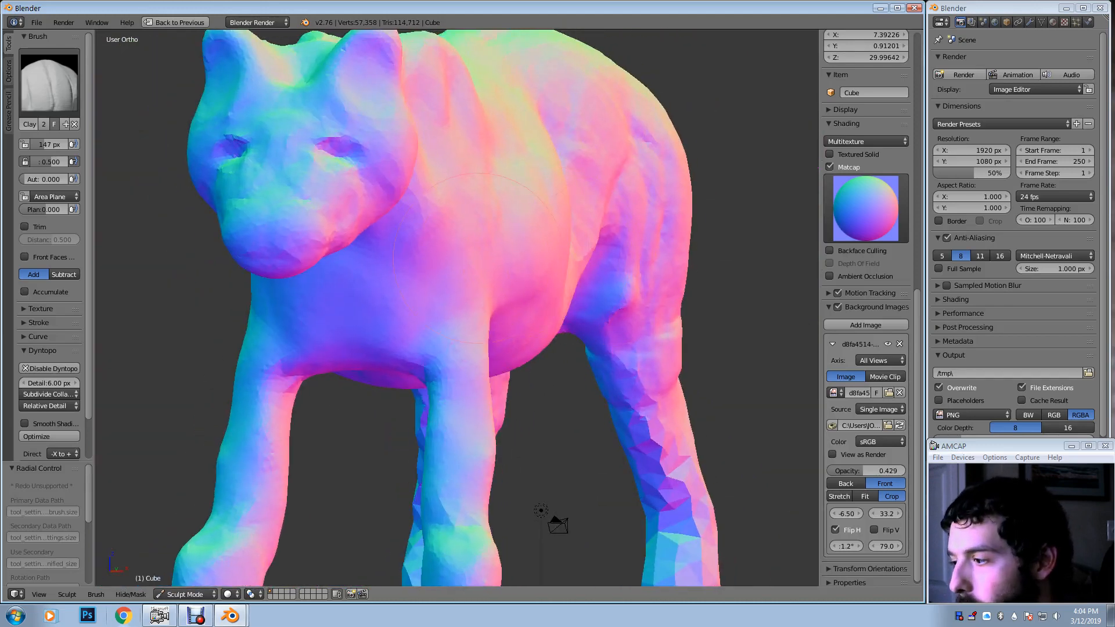